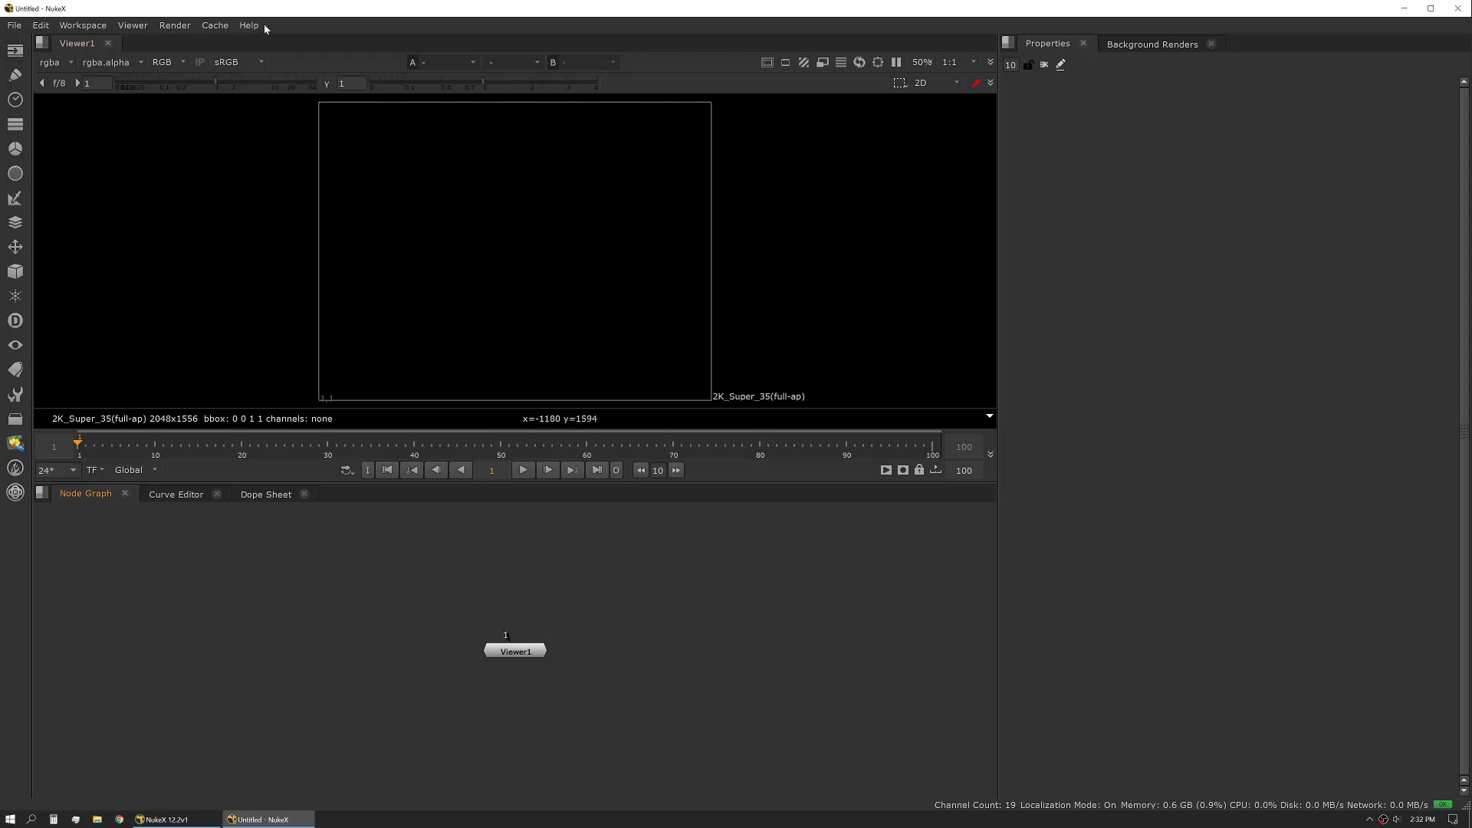
{"action": "left_click", "coordinate": [16, 26]}
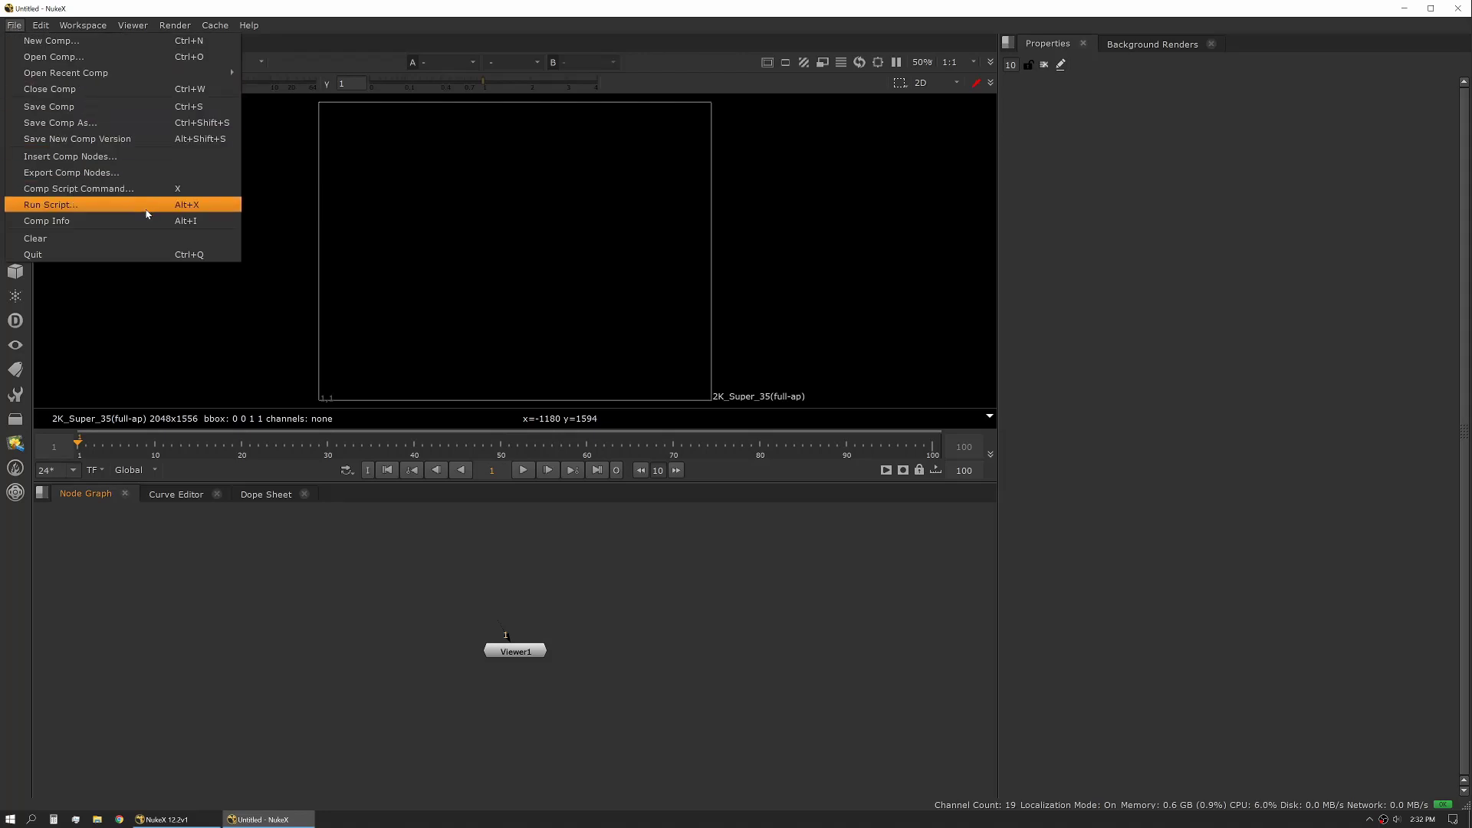
{"action": "mouse_move", "coordinate": [42, 27]}
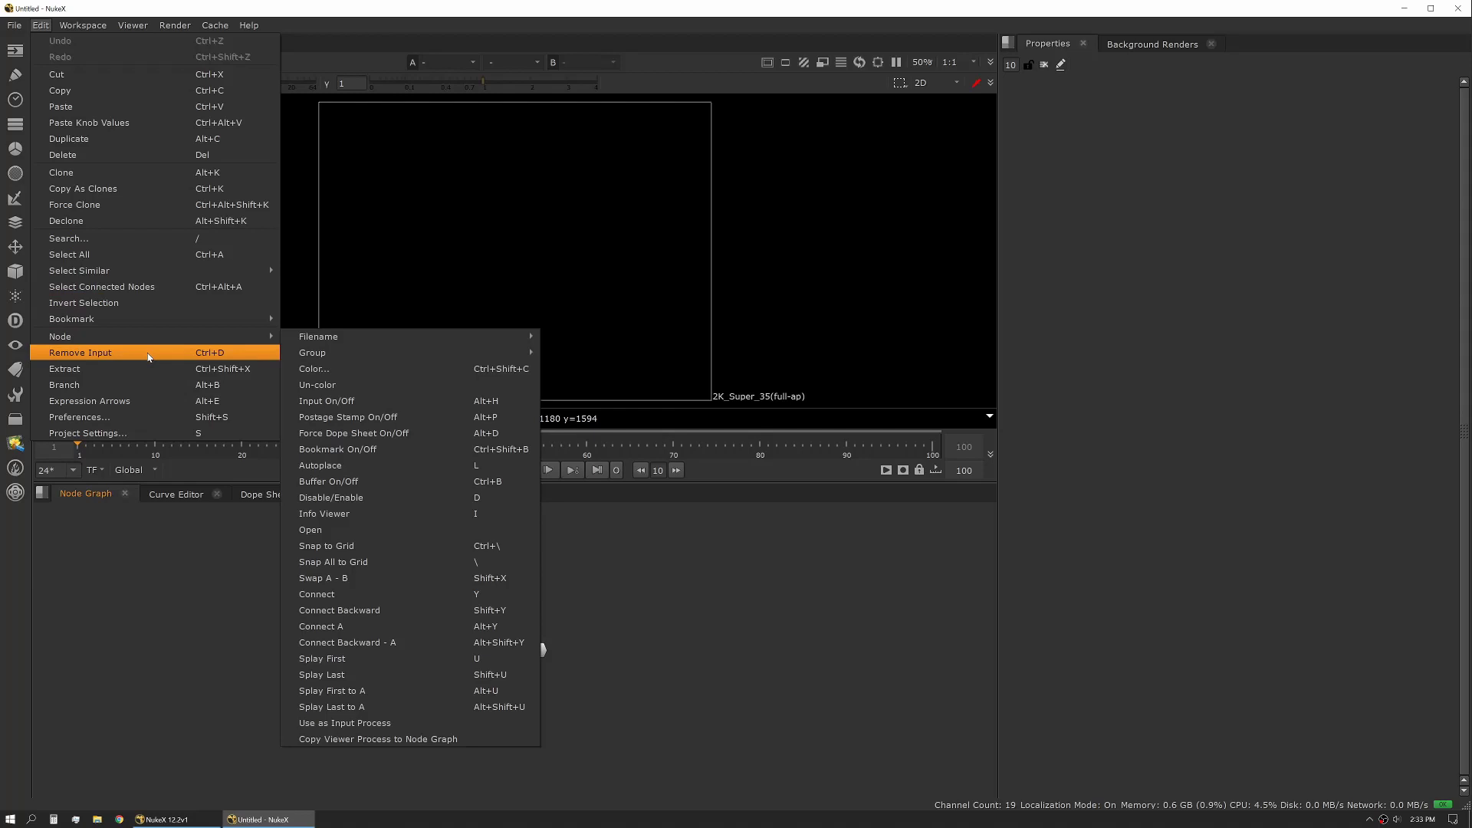
{"action": "mouse_move", "coordinate": [150, 330]}
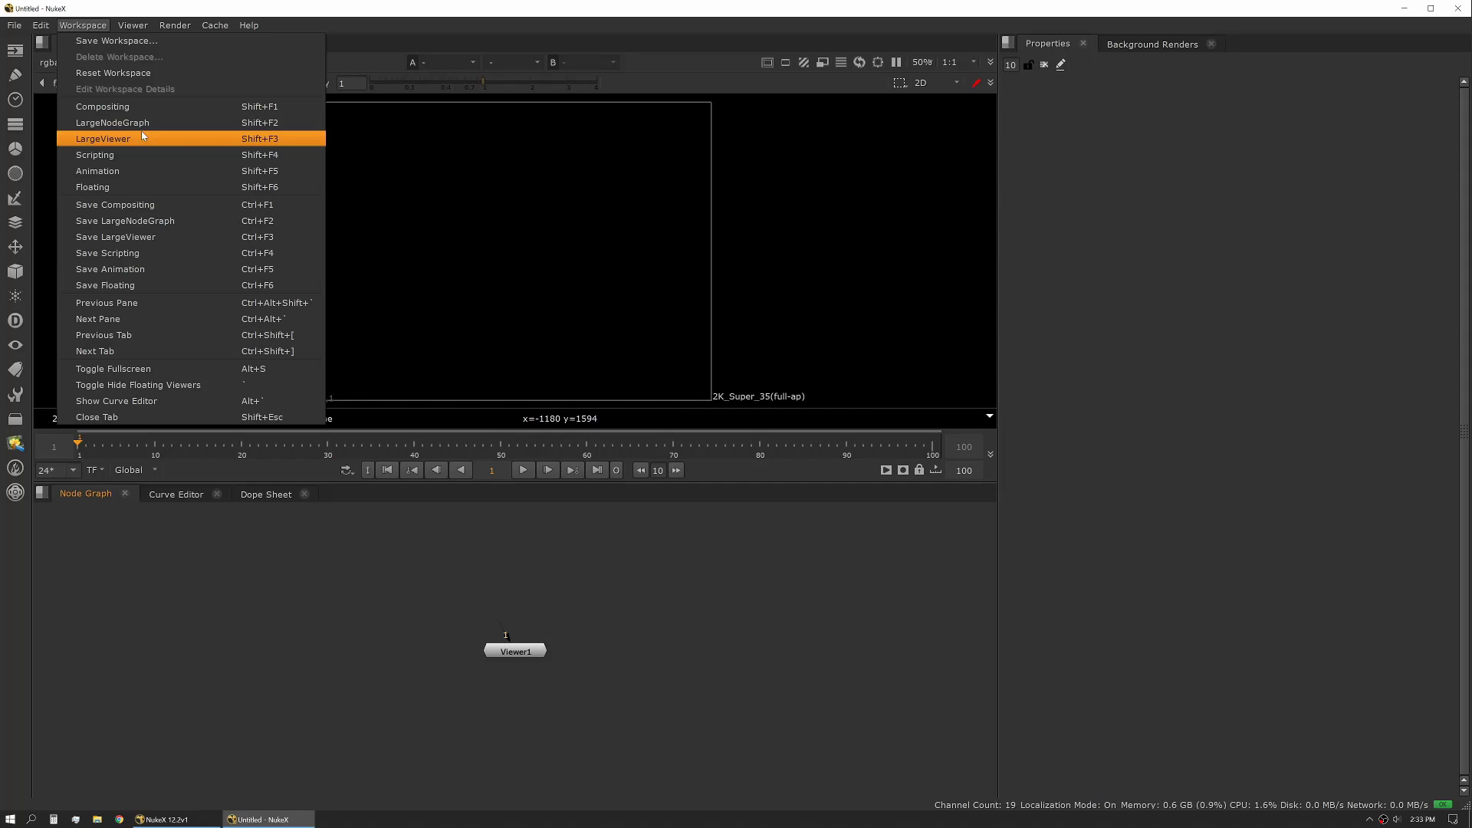
{"action": "left_click", "coordinate": [154, 75]}
{"action": "left_click", "coordinate": [131, 25]}
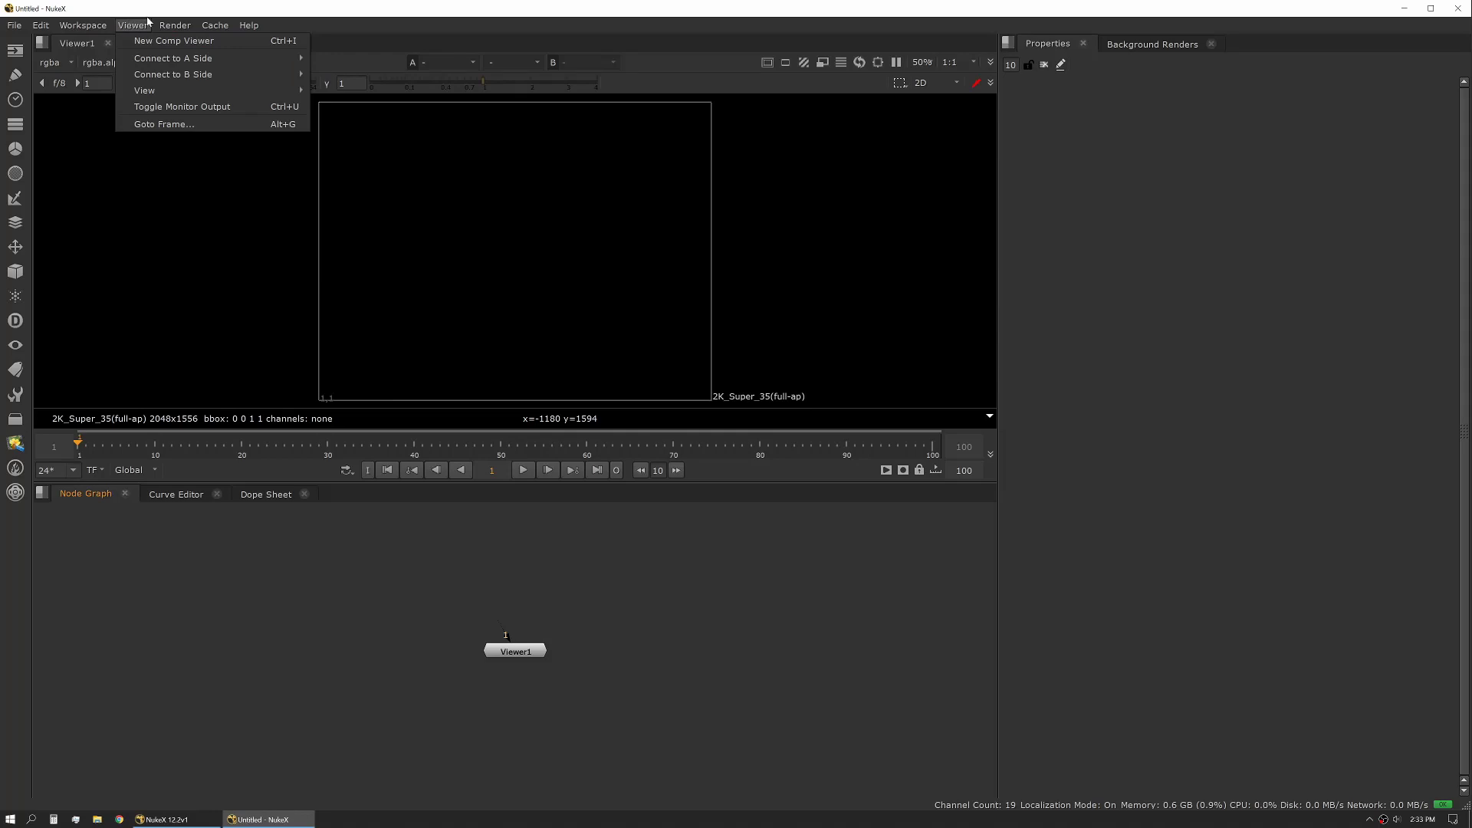
{"action": "mouse_move", "coordinate": [172, 27]}
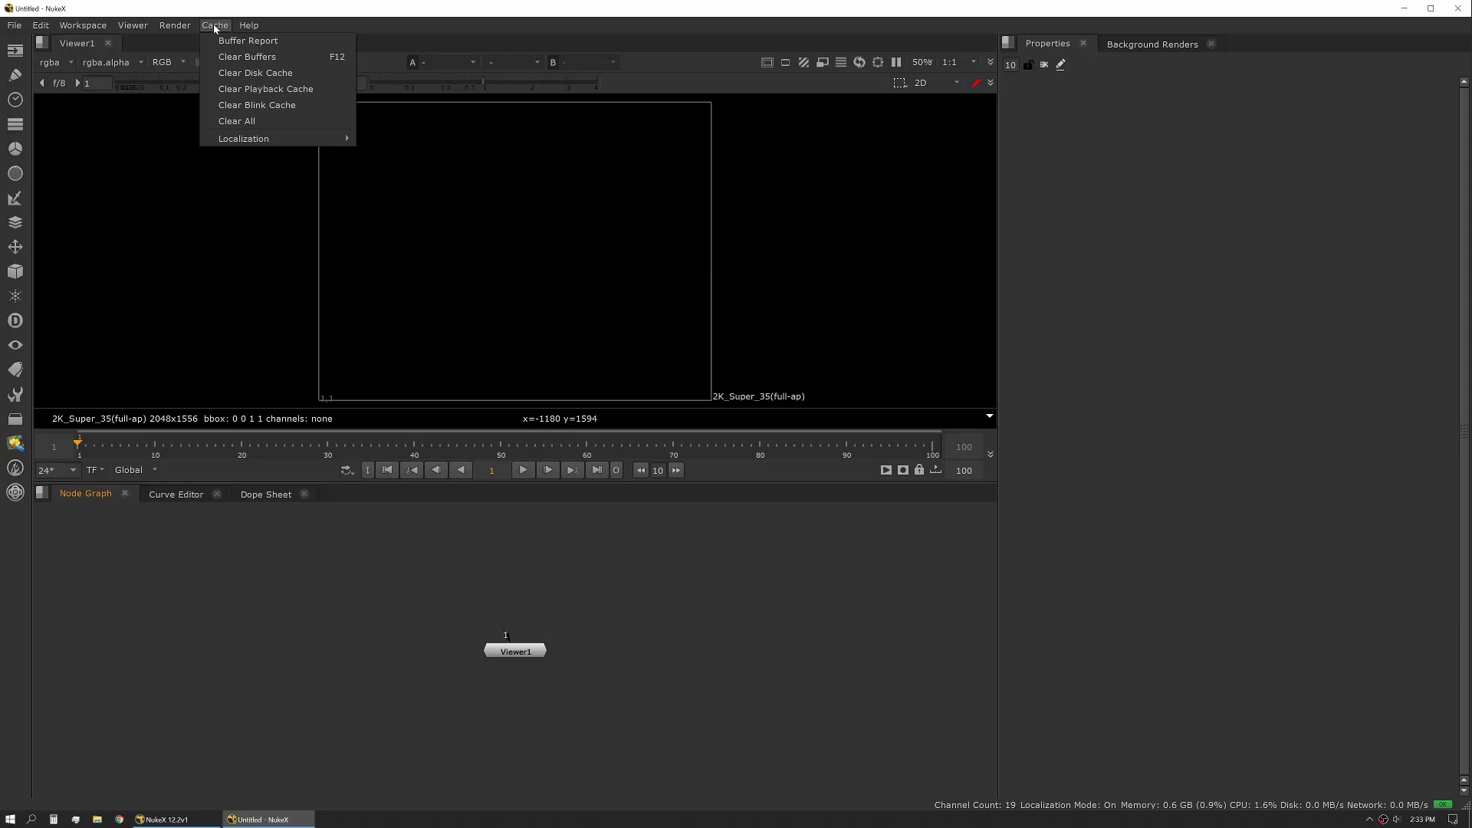
{"action": "left_click", "coordinate": [247, 26]}
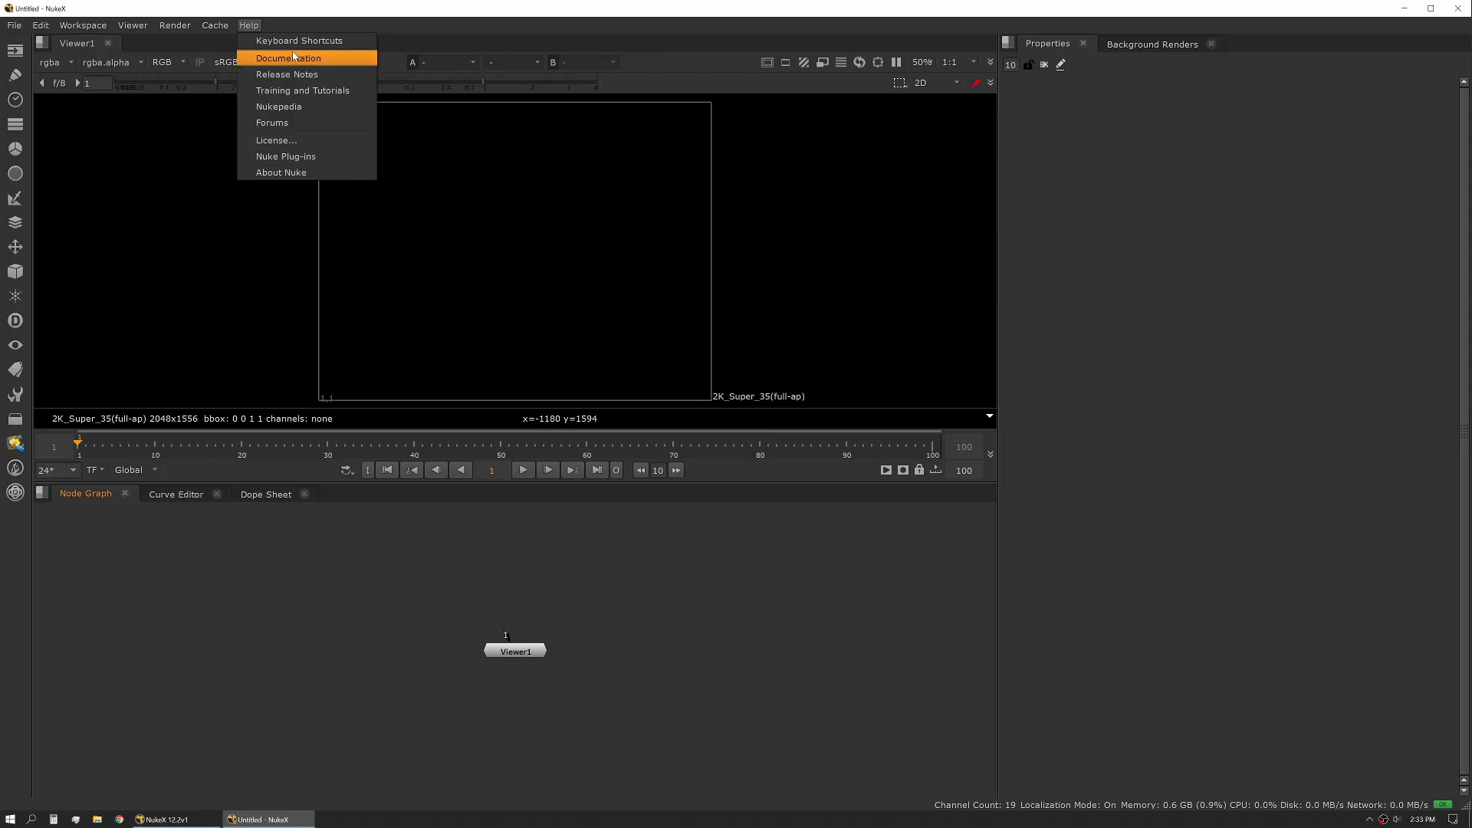
{"action": "left_click", "coordinate": [253, 28]}
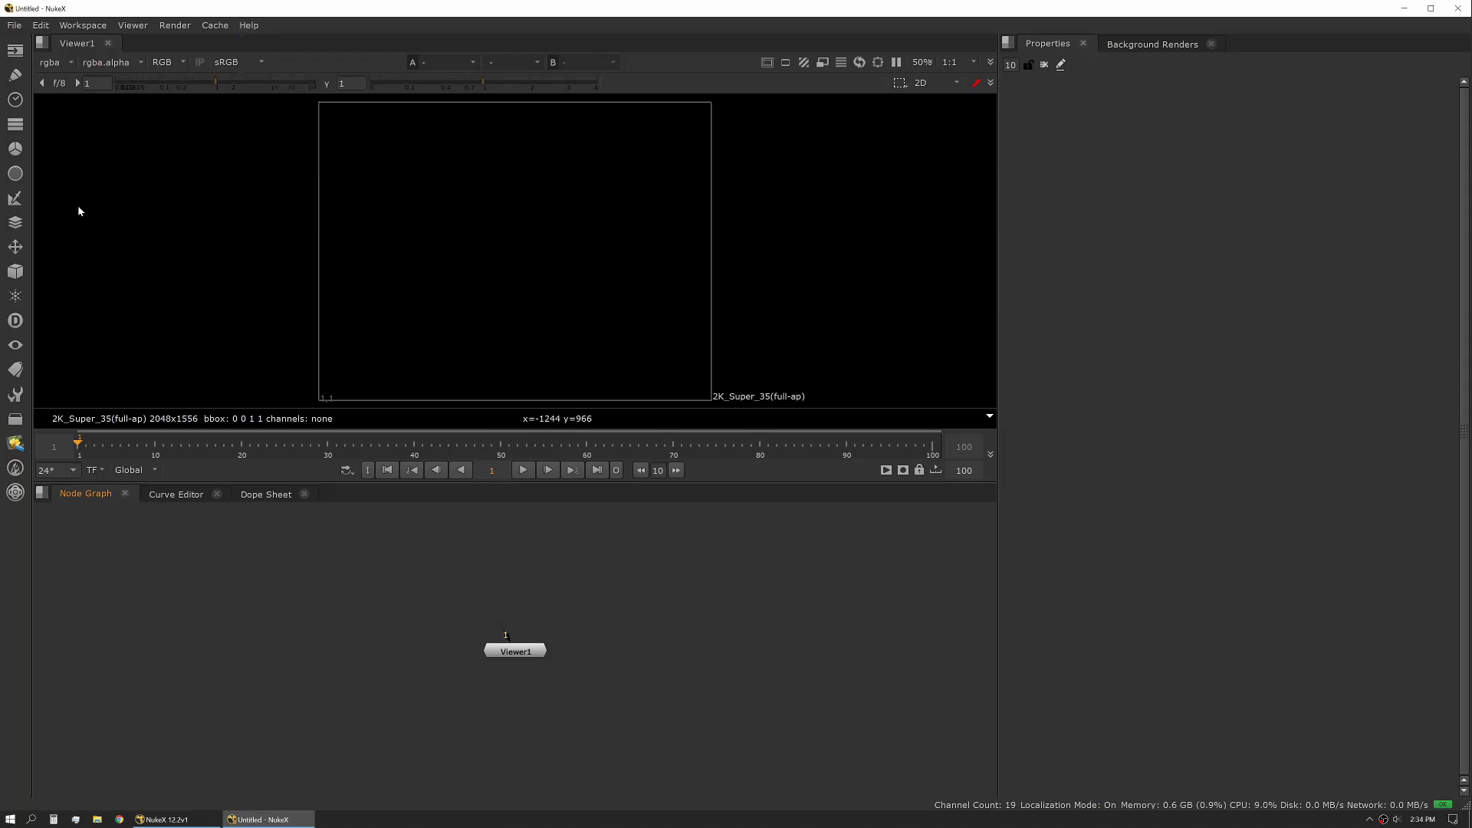
{"action": "left_click", "coordinate": [14, 50]}
{"action": "left_click", "coordinate": [12, 77]}
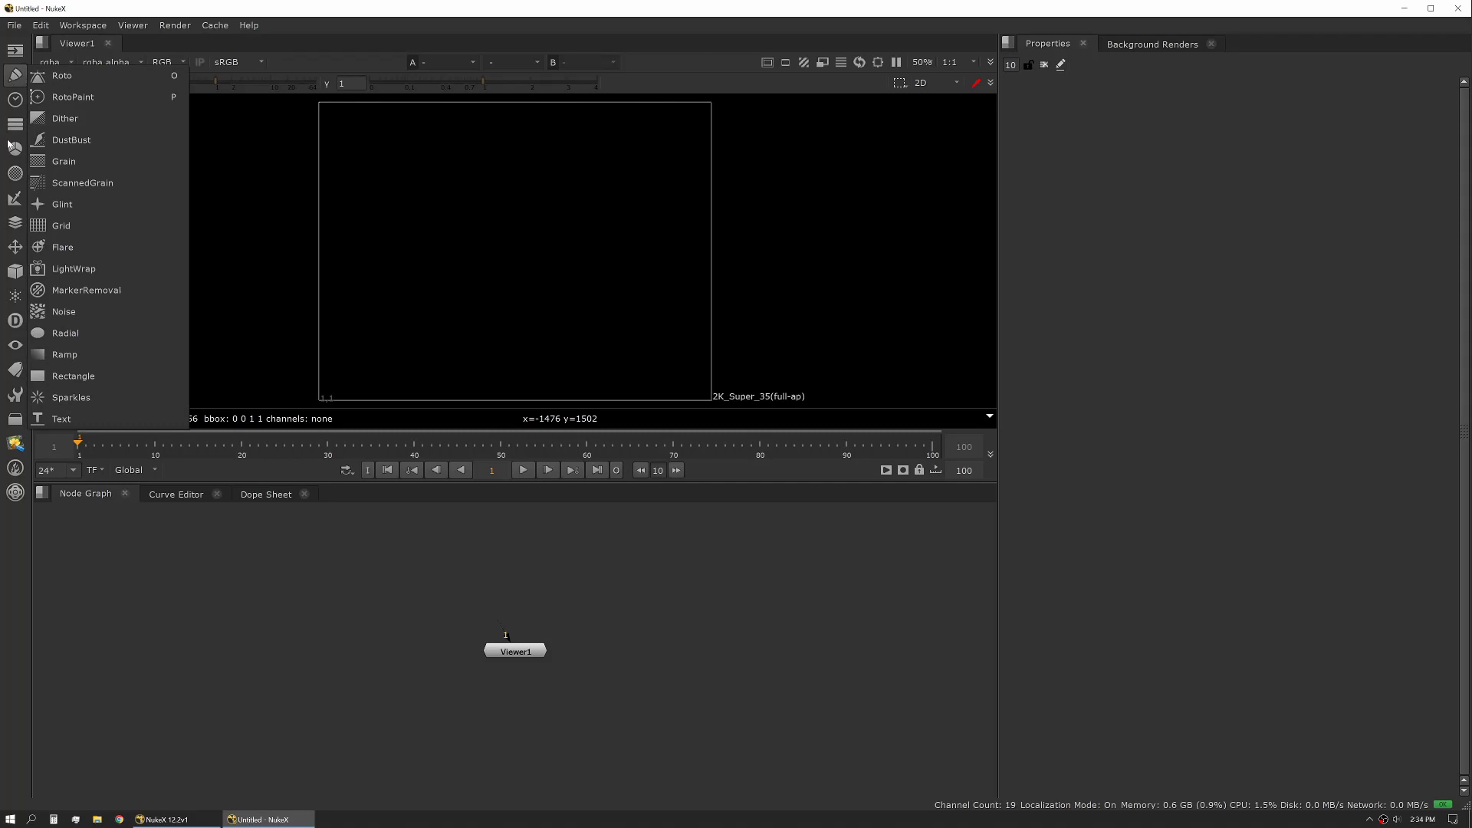
{"action": "left_click", "coordinate": [14, 123]}
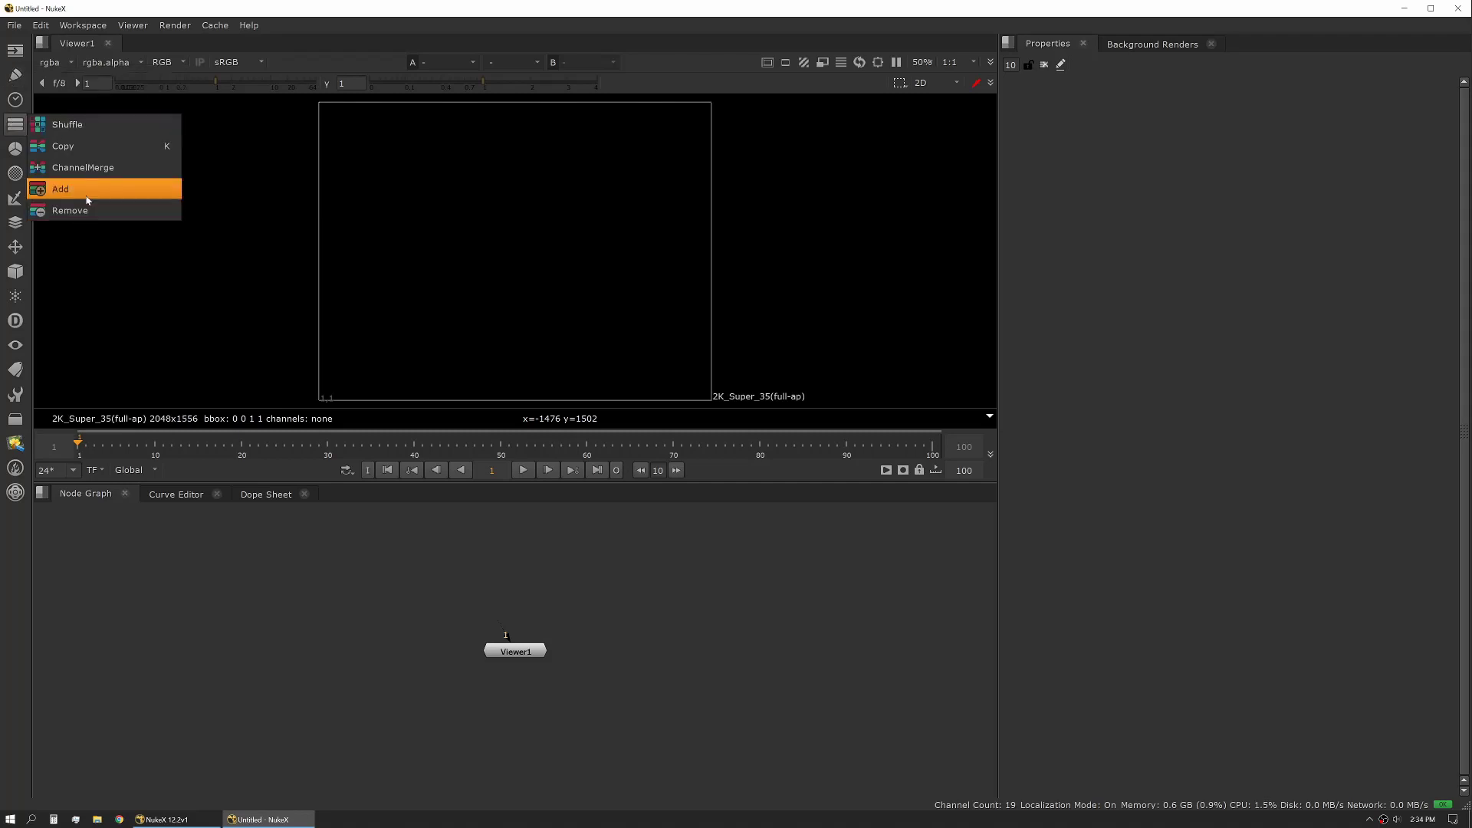
{"action": "left_click", "coordinate": [16, 151]}
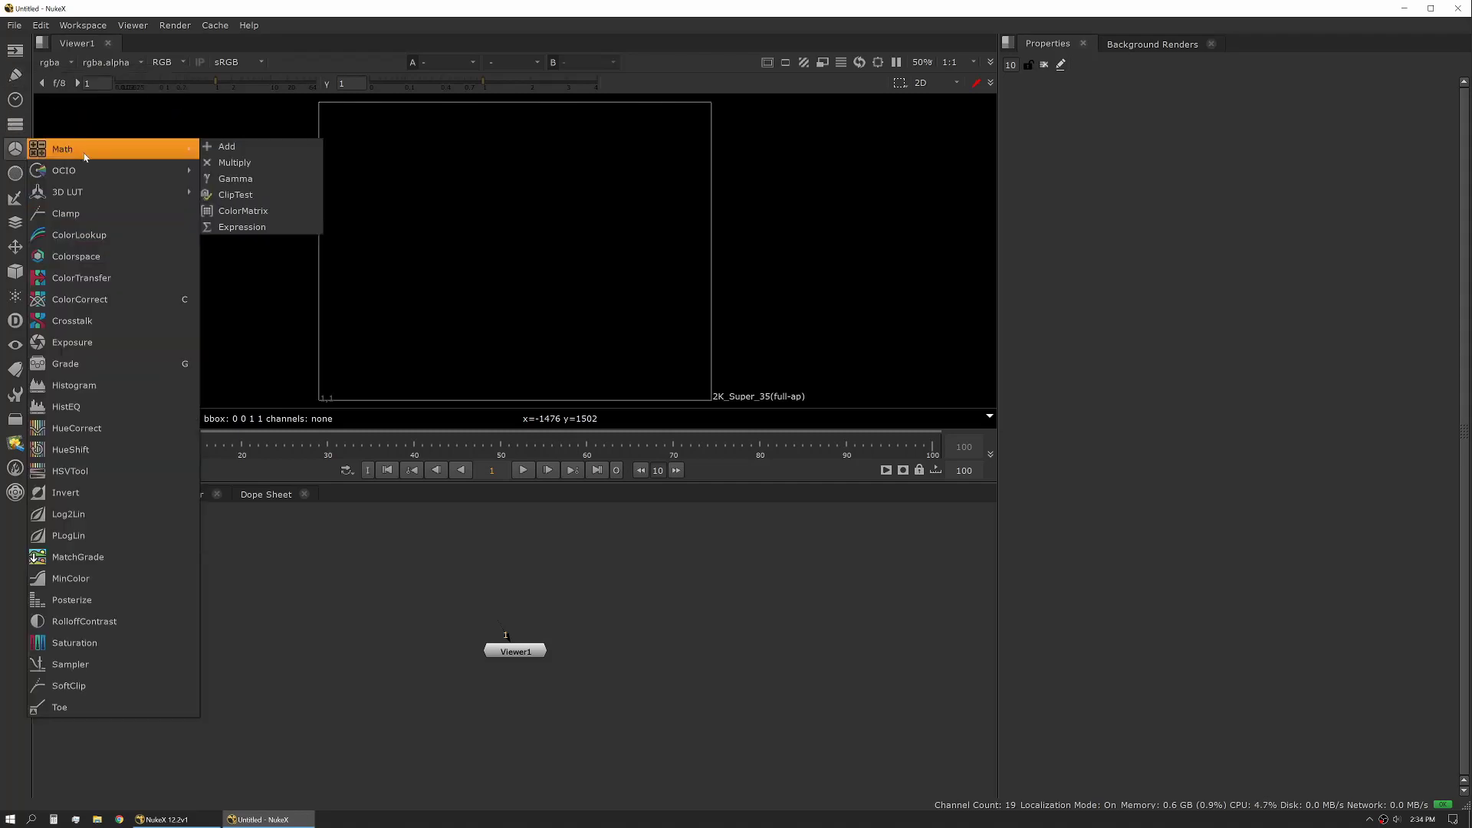
{"action": "left_click", "coordinate": [14, 321]}
{"action": "left_click", "coordinate": [14, 493]}
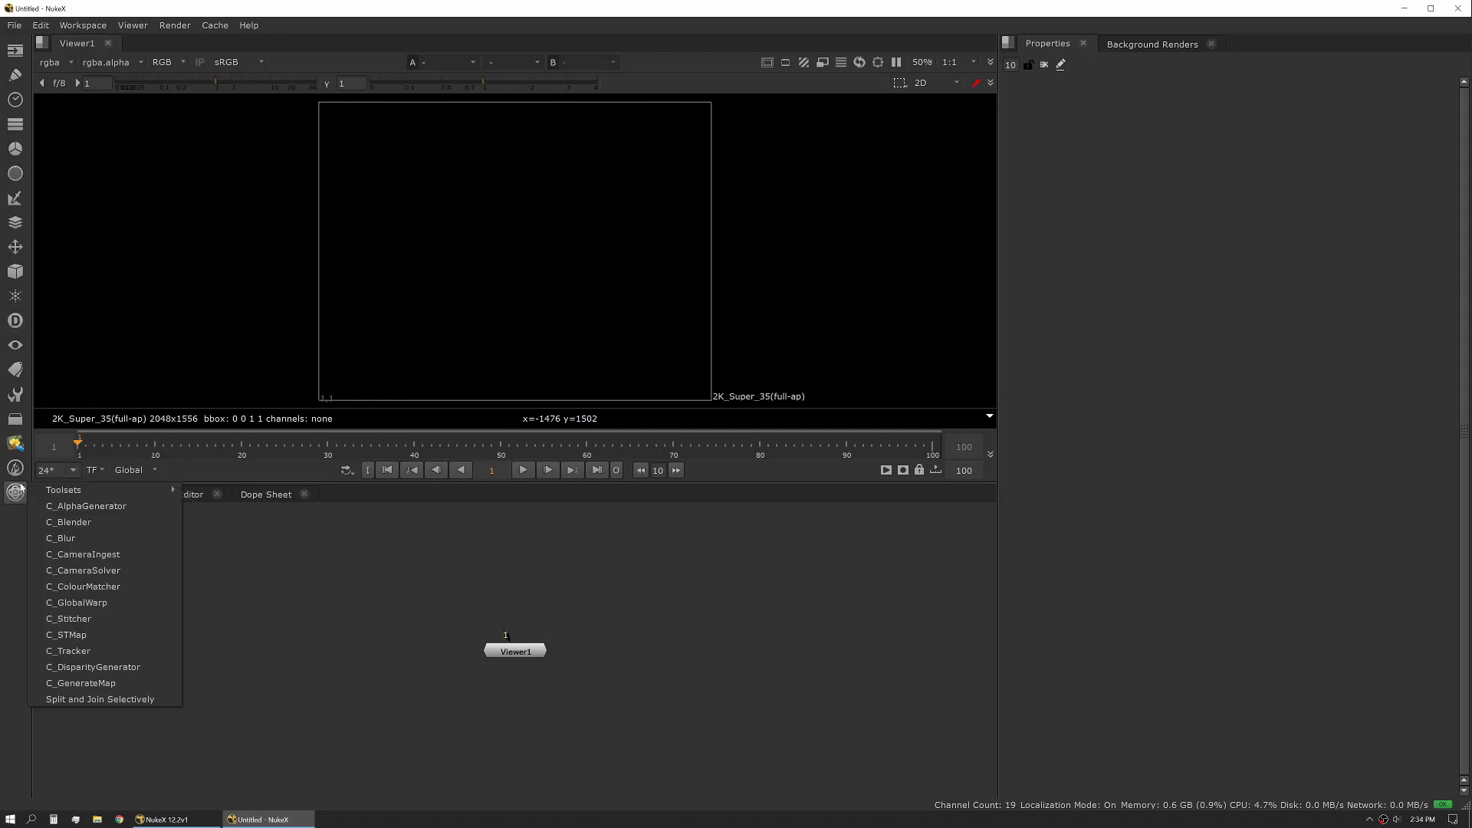
{"action": "left_click", "coordinate": [15, 419]}
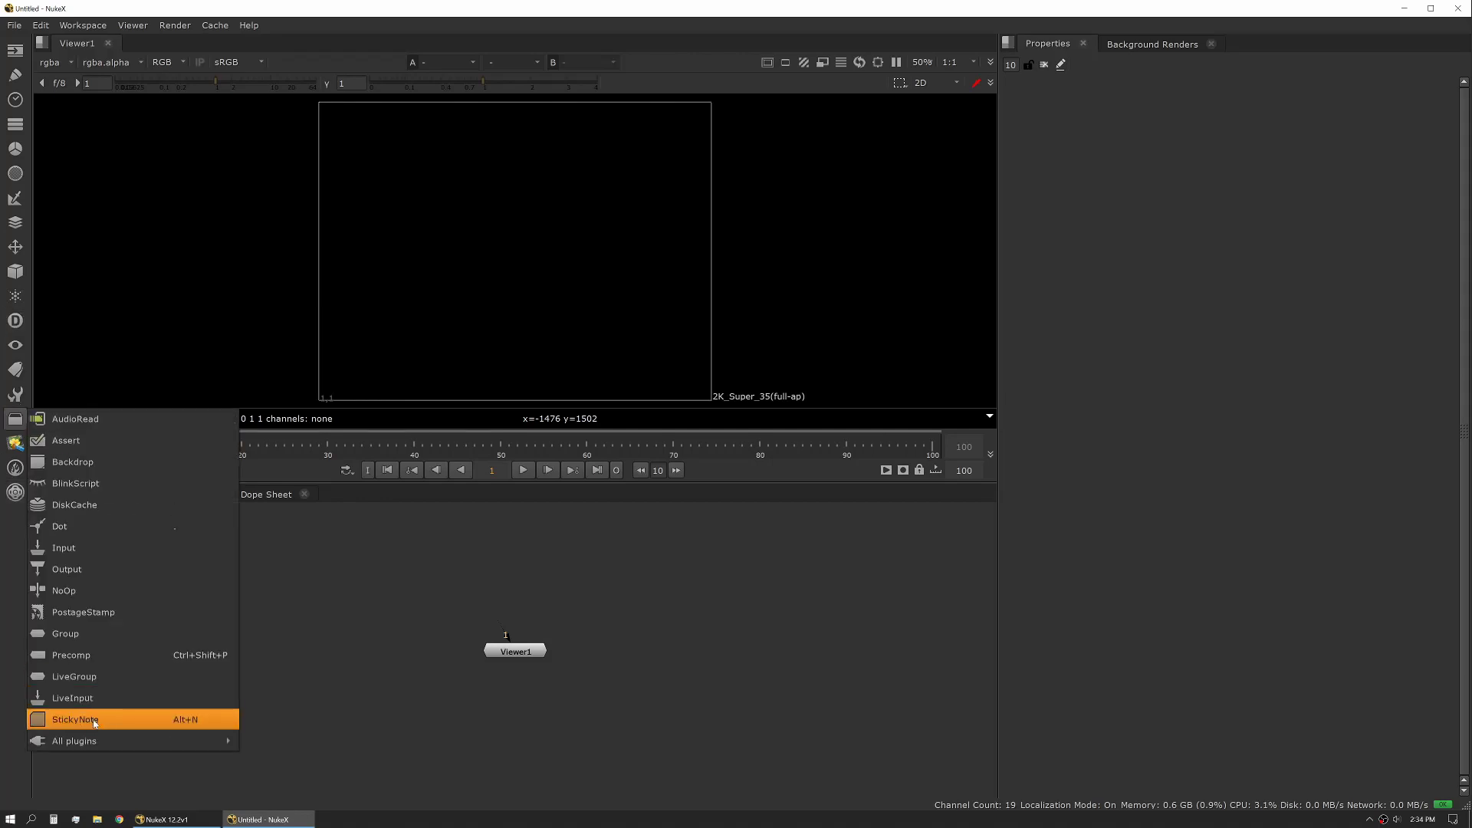
{"action": "mouse_move", "coordinate": [100, 746]}
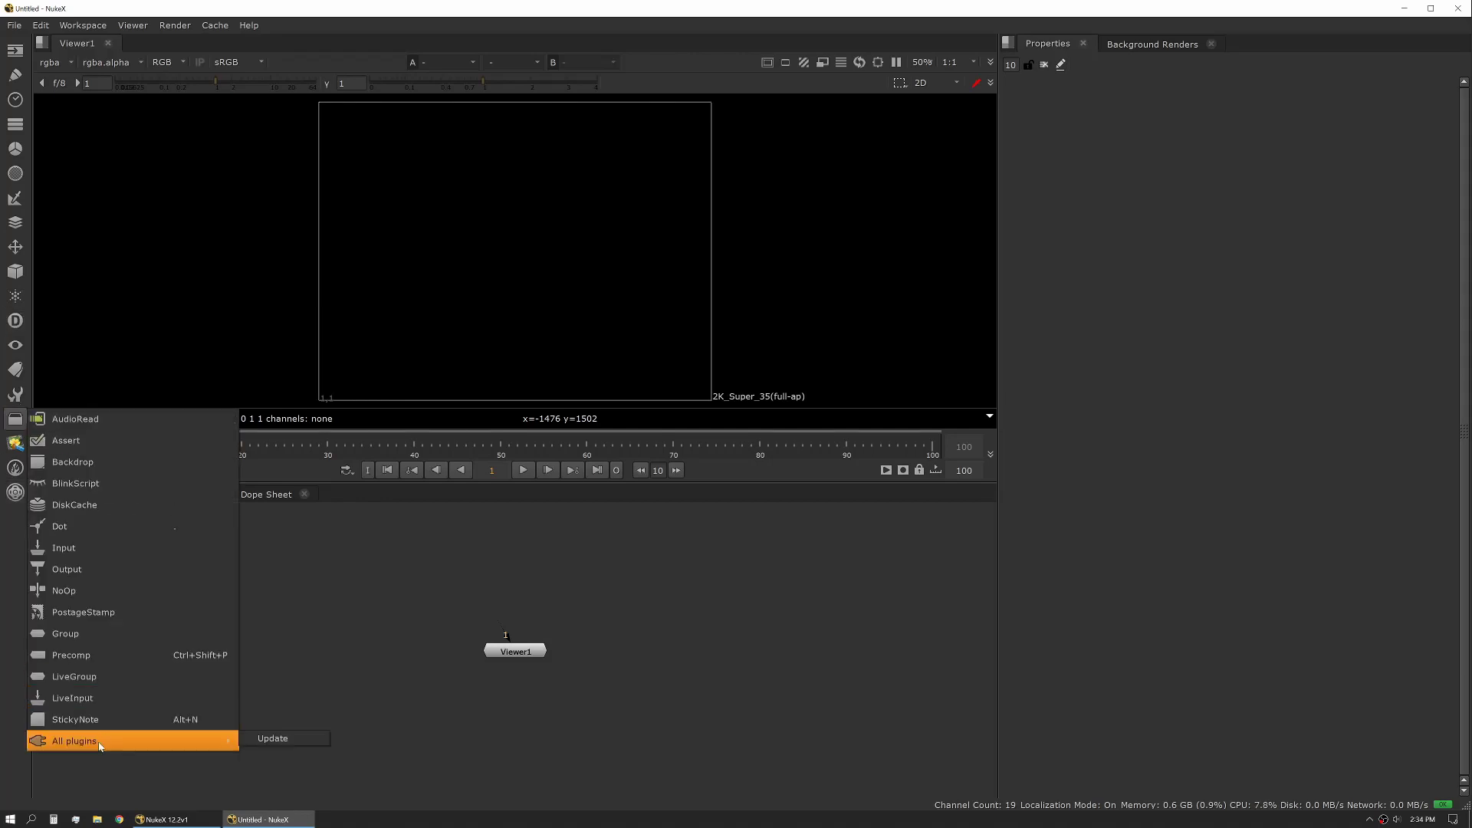
{"action": "left_click", "coordinate": [250, 741]}
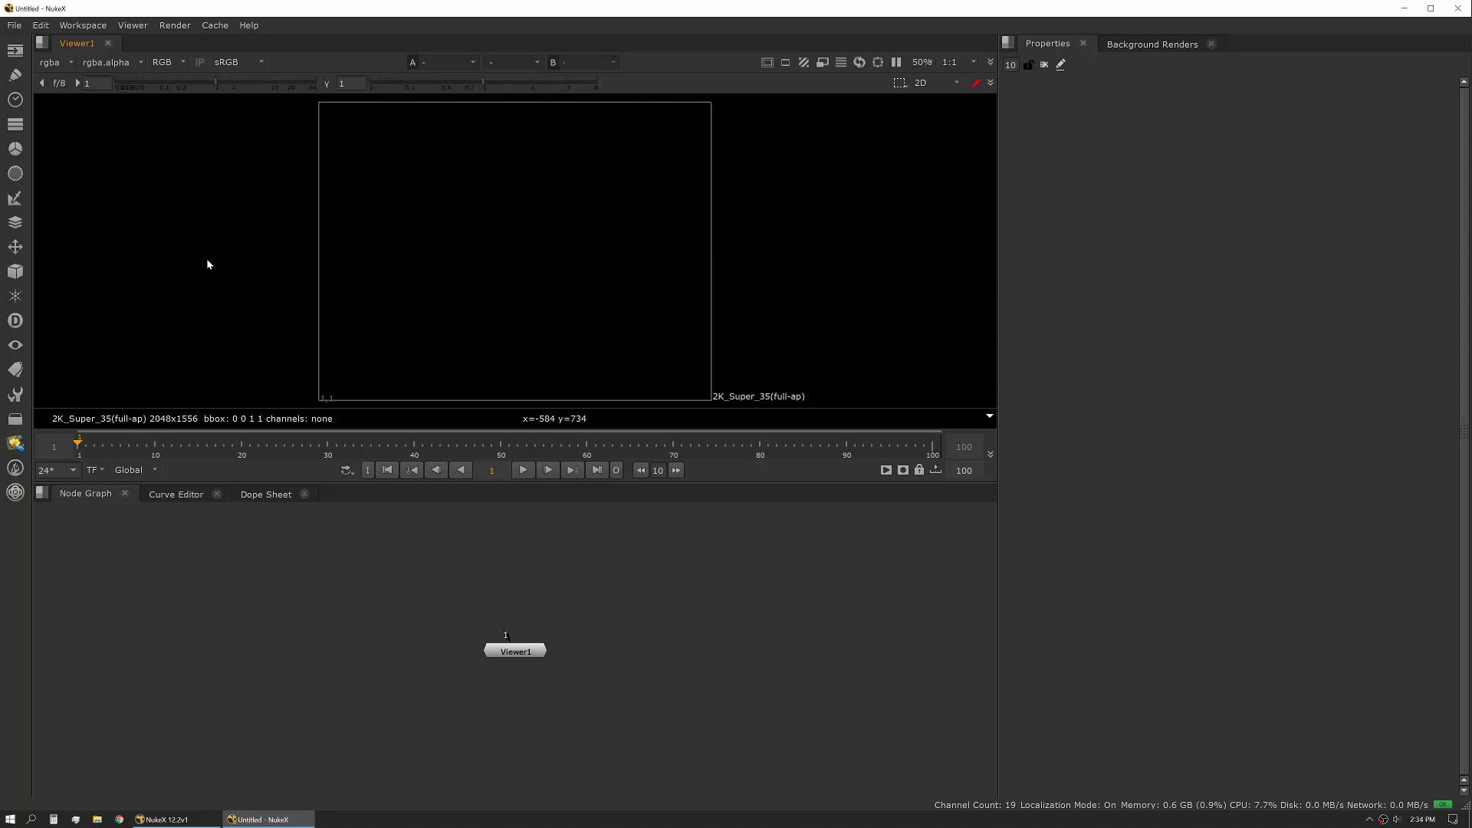
{"action": "left_click", "coordinate": [89, 27]}
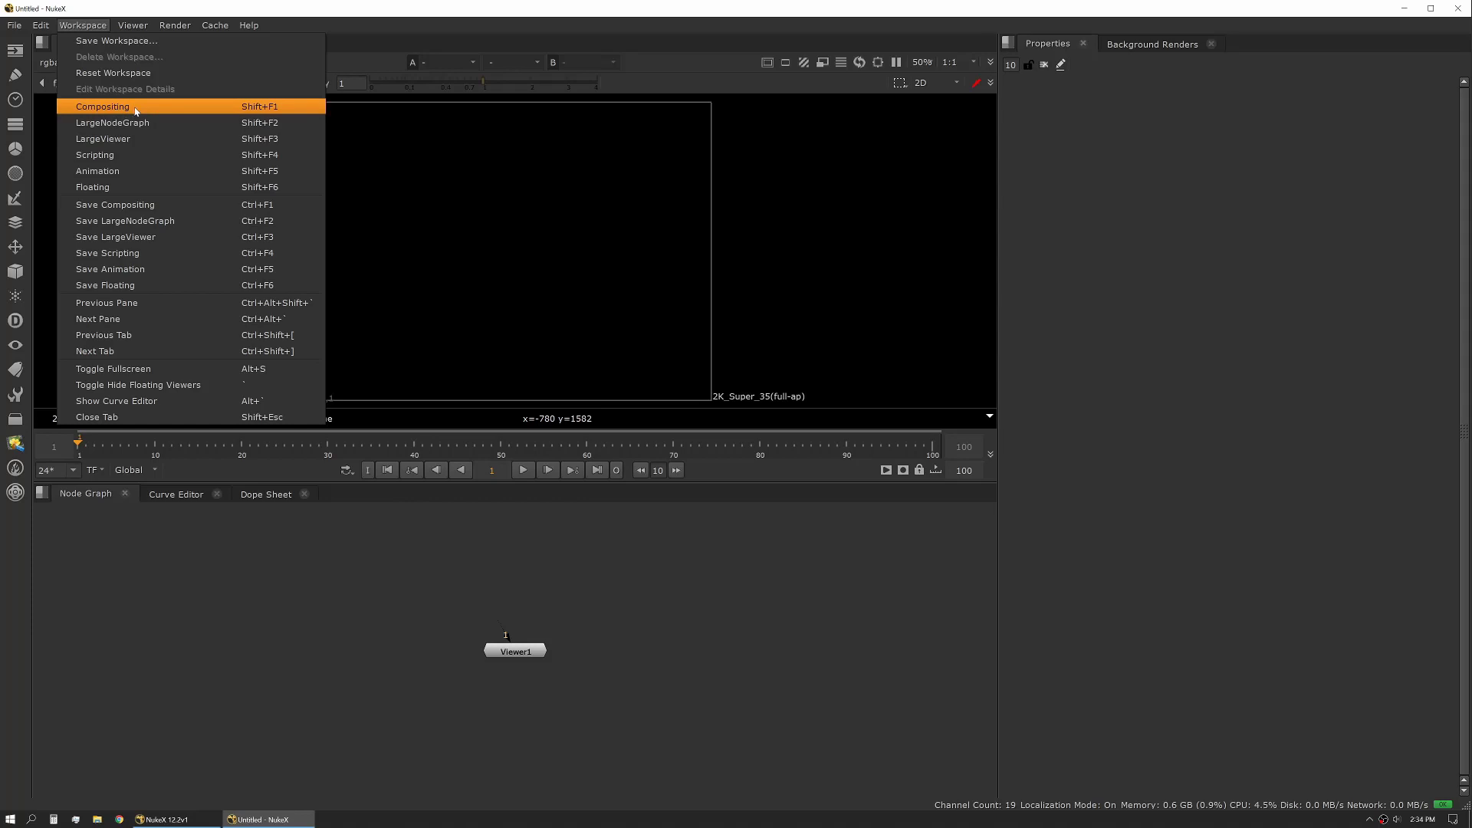
{"action": "left_click", "coordinate": [491, 171]}
{"action": "left_click", "coordinate": [95, 28]}
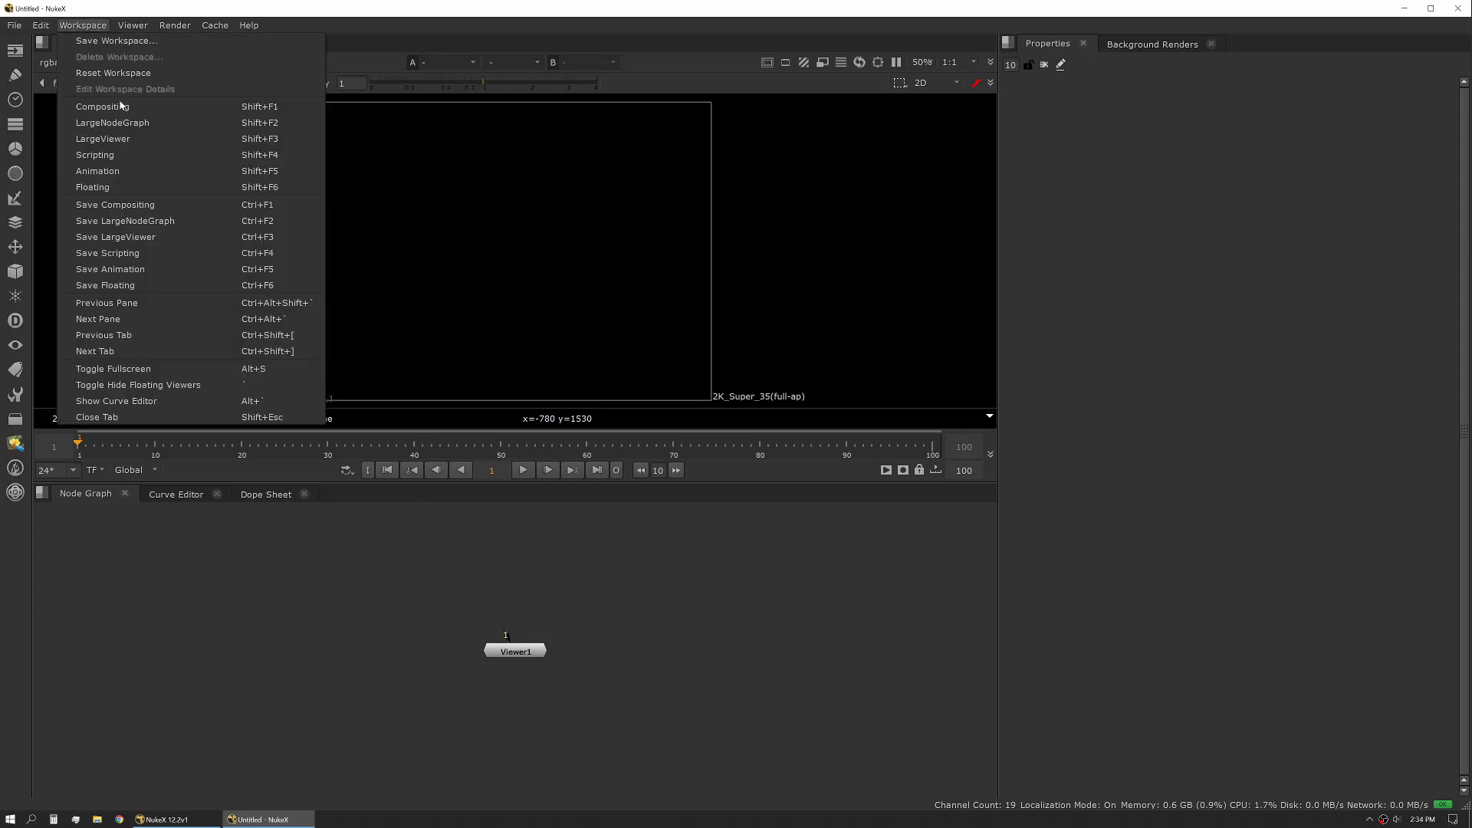
{"action": "left_click", "coordinate": [119, 126]}
{"action": "left_click", "coordinate": [102, 28]}
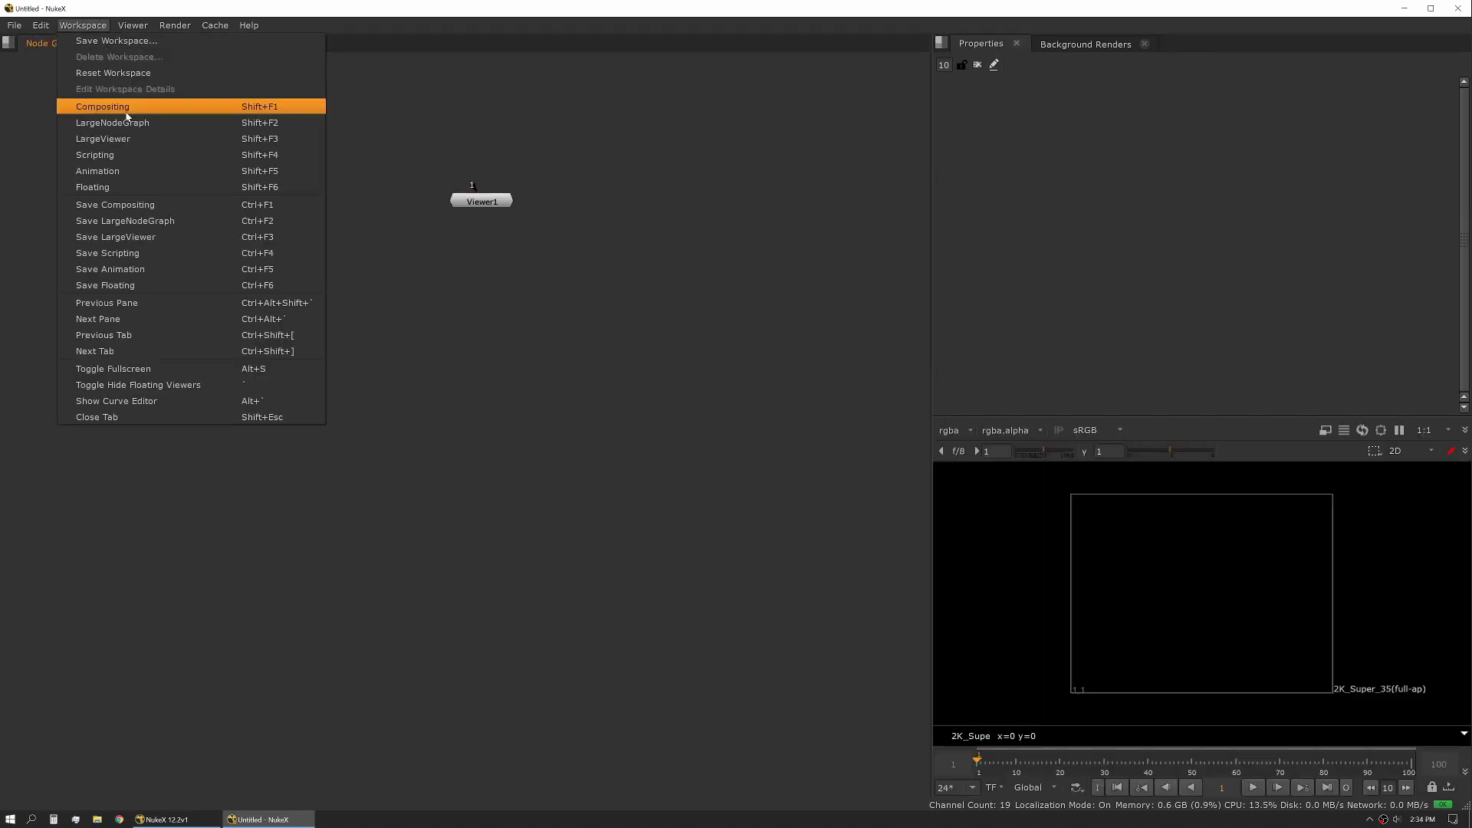
{"action": "left_click", "coordinate": [123, 108]}
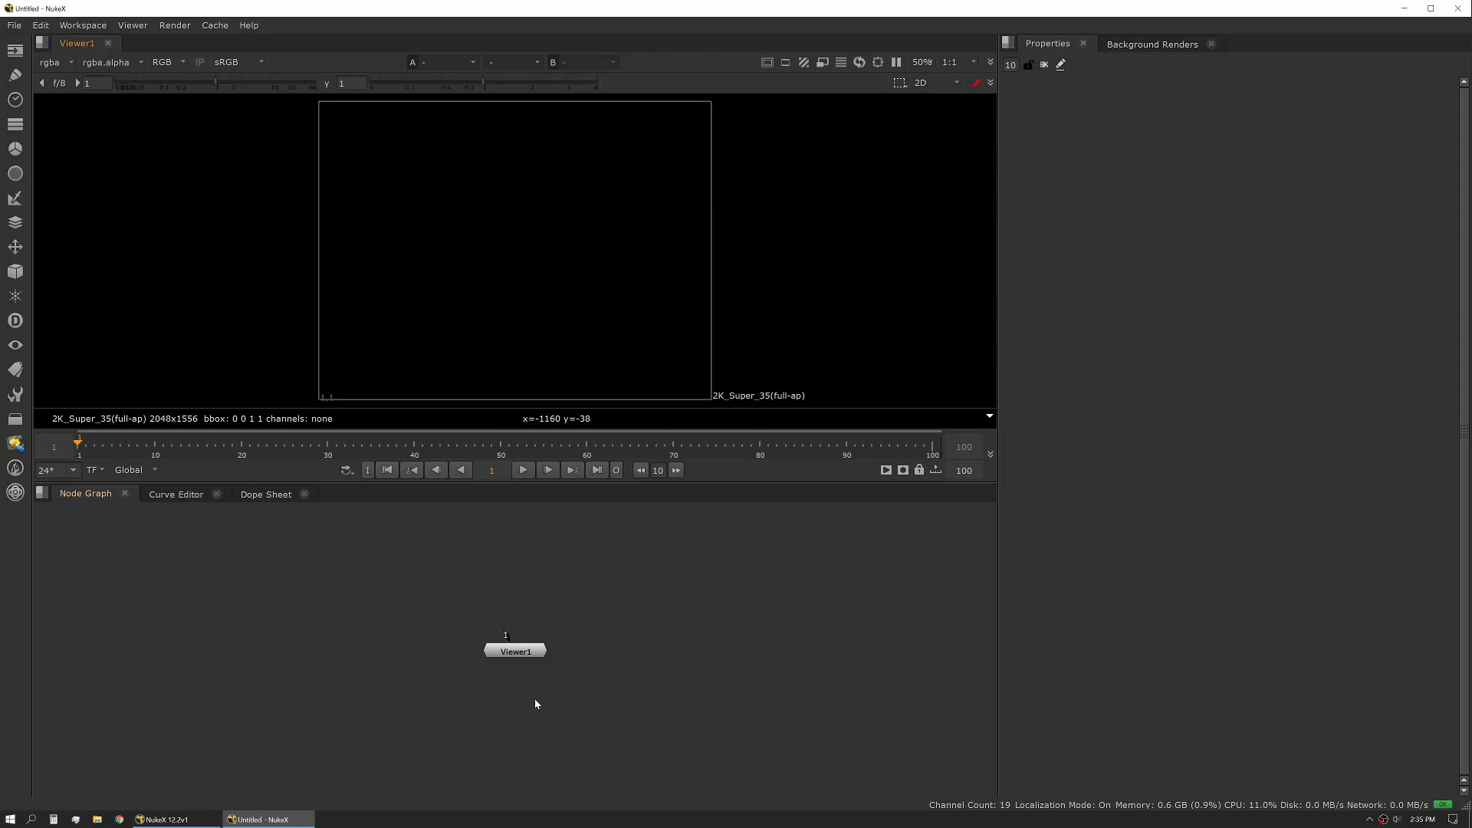
{"action": "left_click", "coordinate": [176, 497]}
{"action": "left_click", "coordinate": [264, 495]}
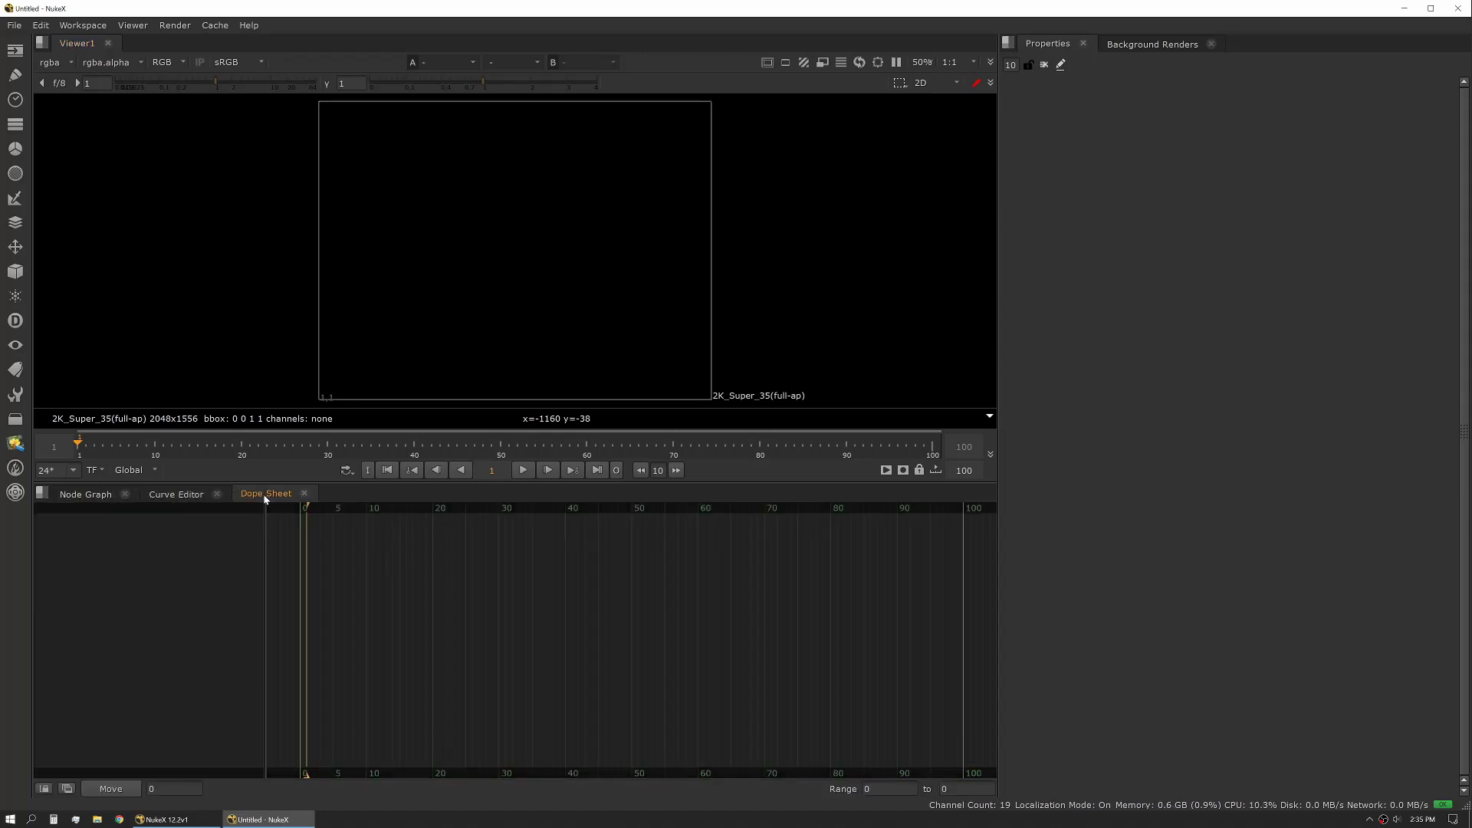
{"action": "left_click", "coordinate": [177, 494]}
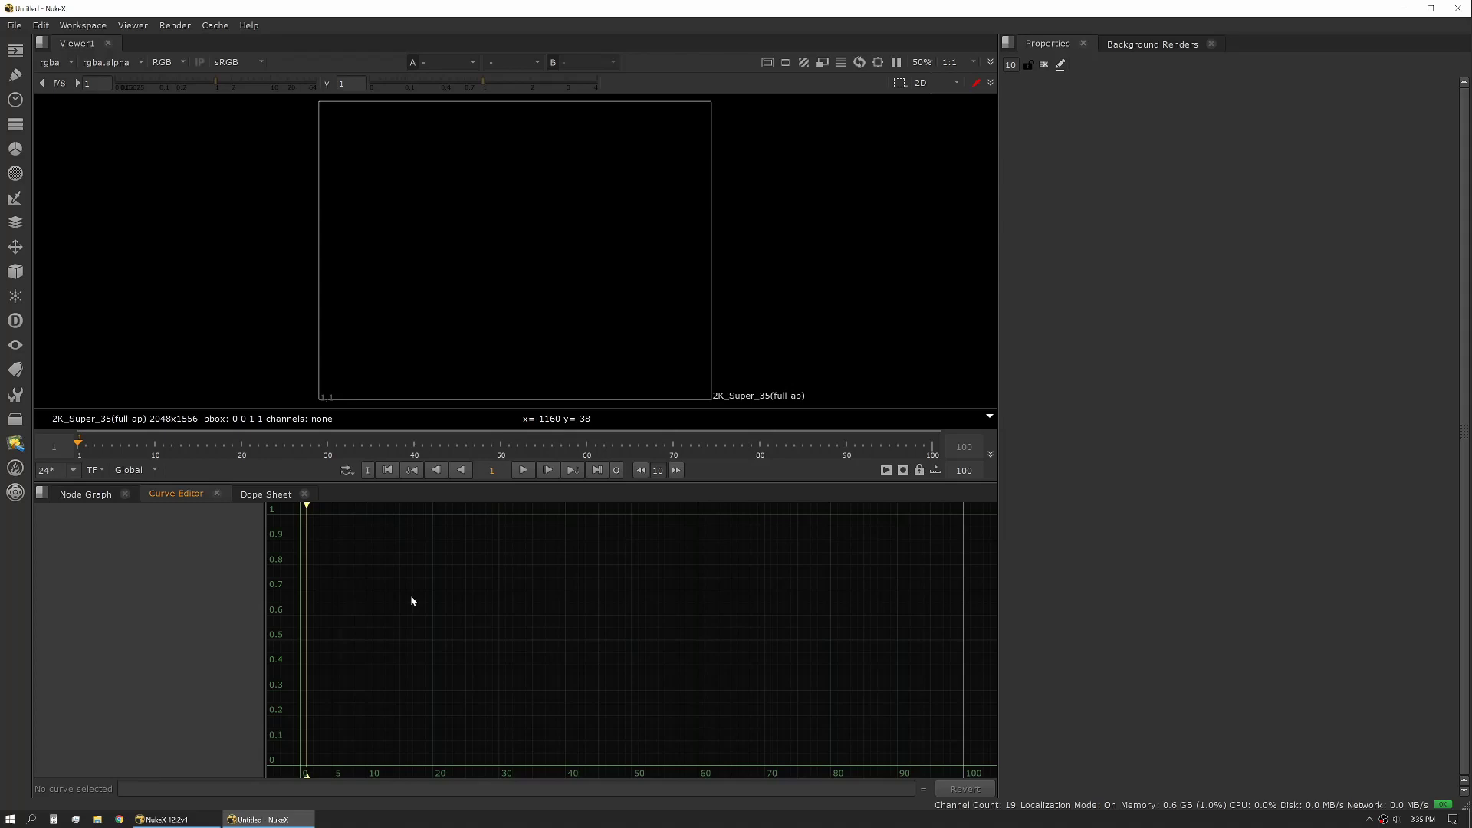
{"action": "left_click", "coordinate": [266, 495]}
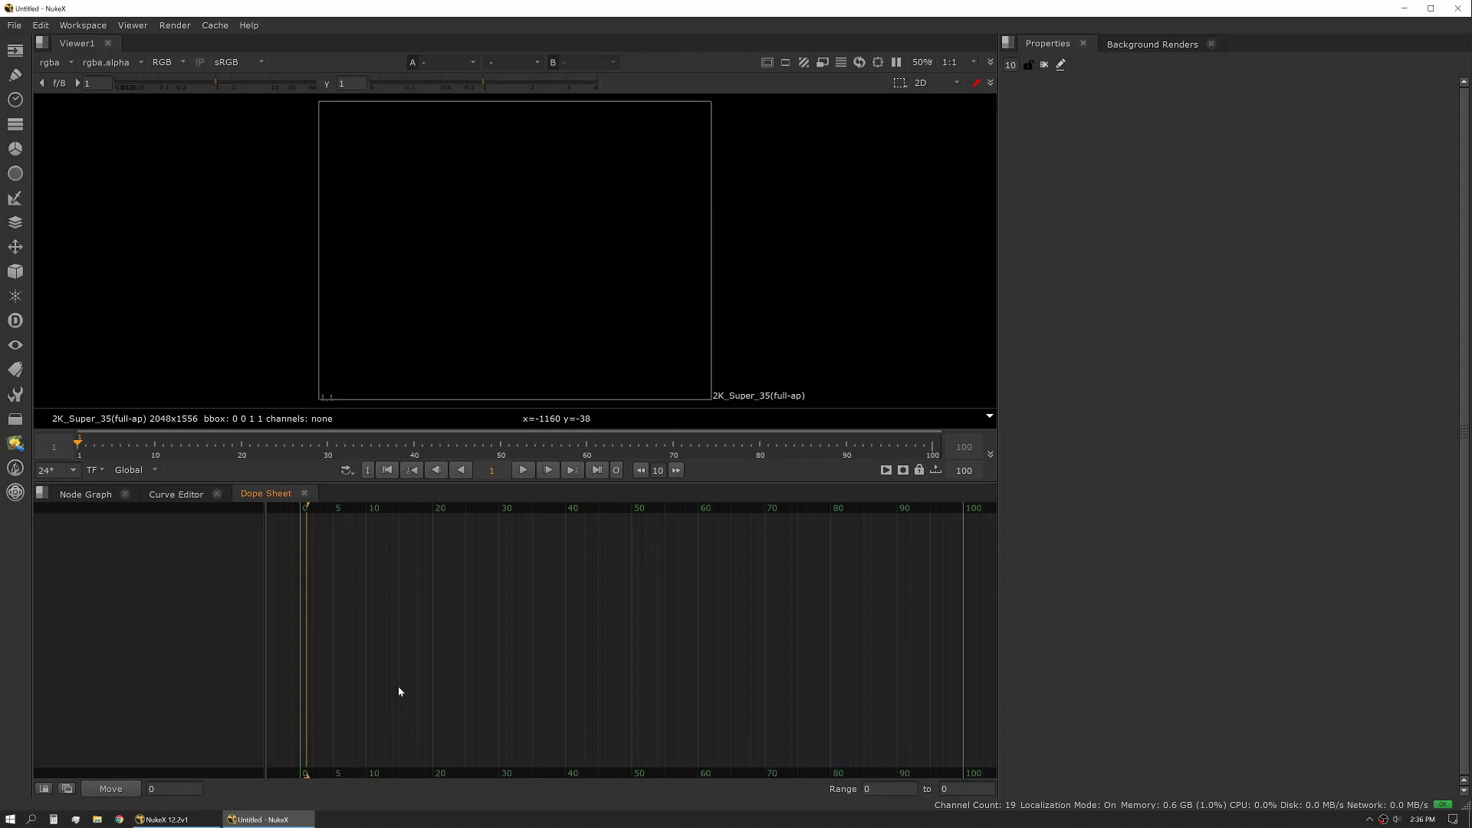
{"action": "left_click", "coordinate": [74, 495]}
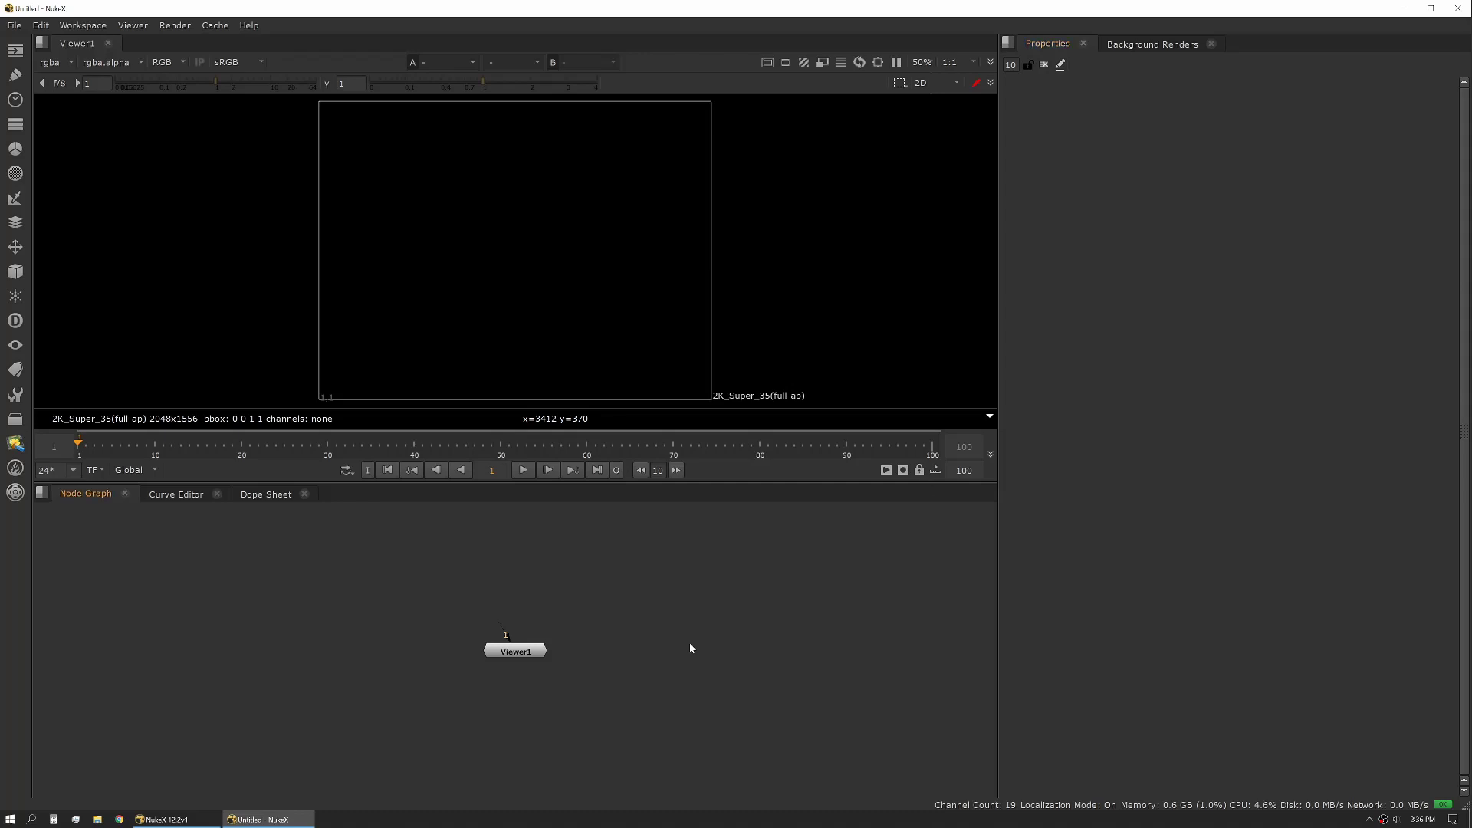
{"action": "key", "text": "c"}
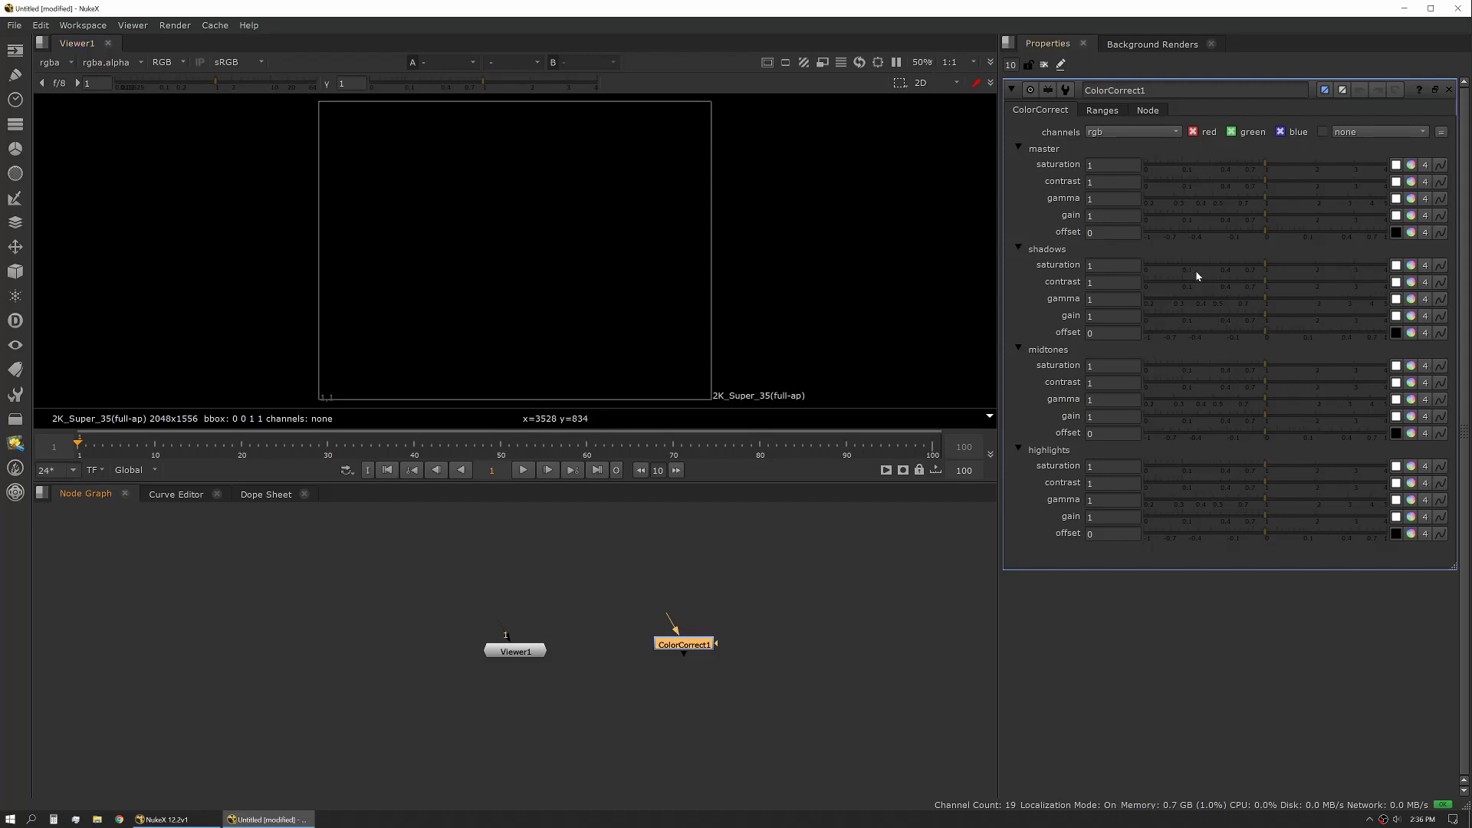
{"action": "left_click", "coordinate": [1152, 44]}
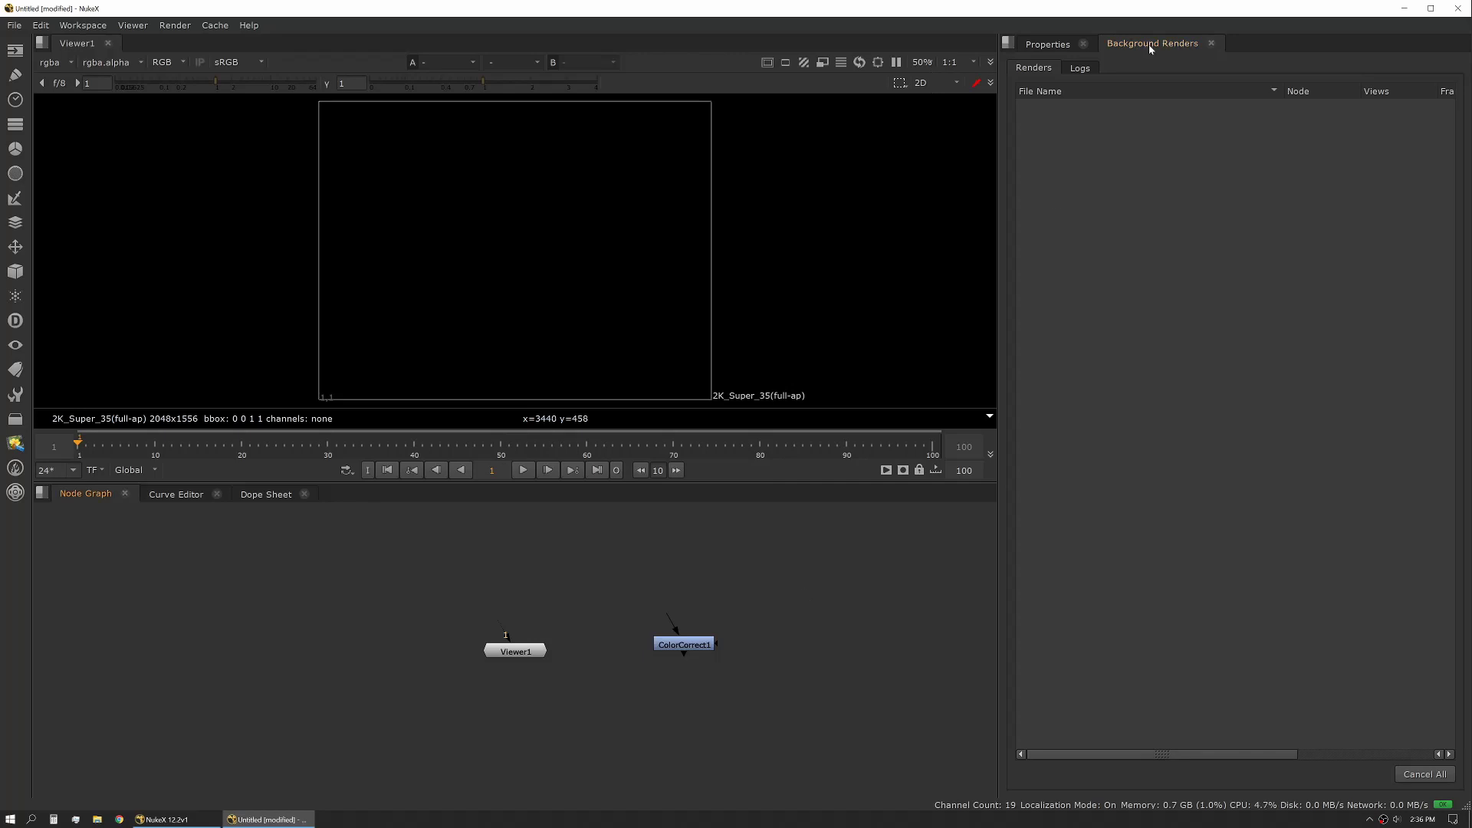
{"action": "double_click", "coordinate": [687, 646]}
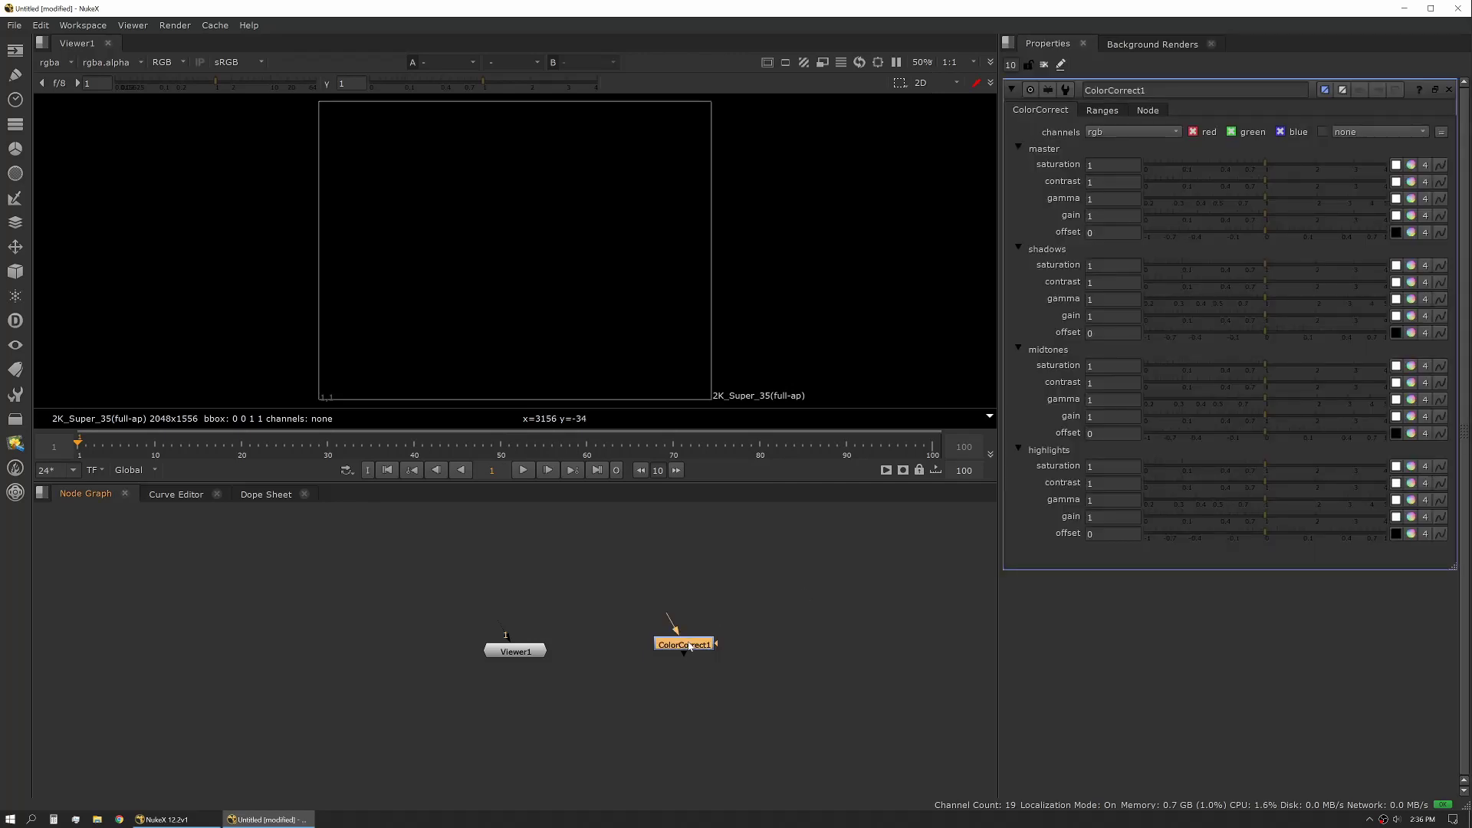
{"action": "key", "text": "Delete"}
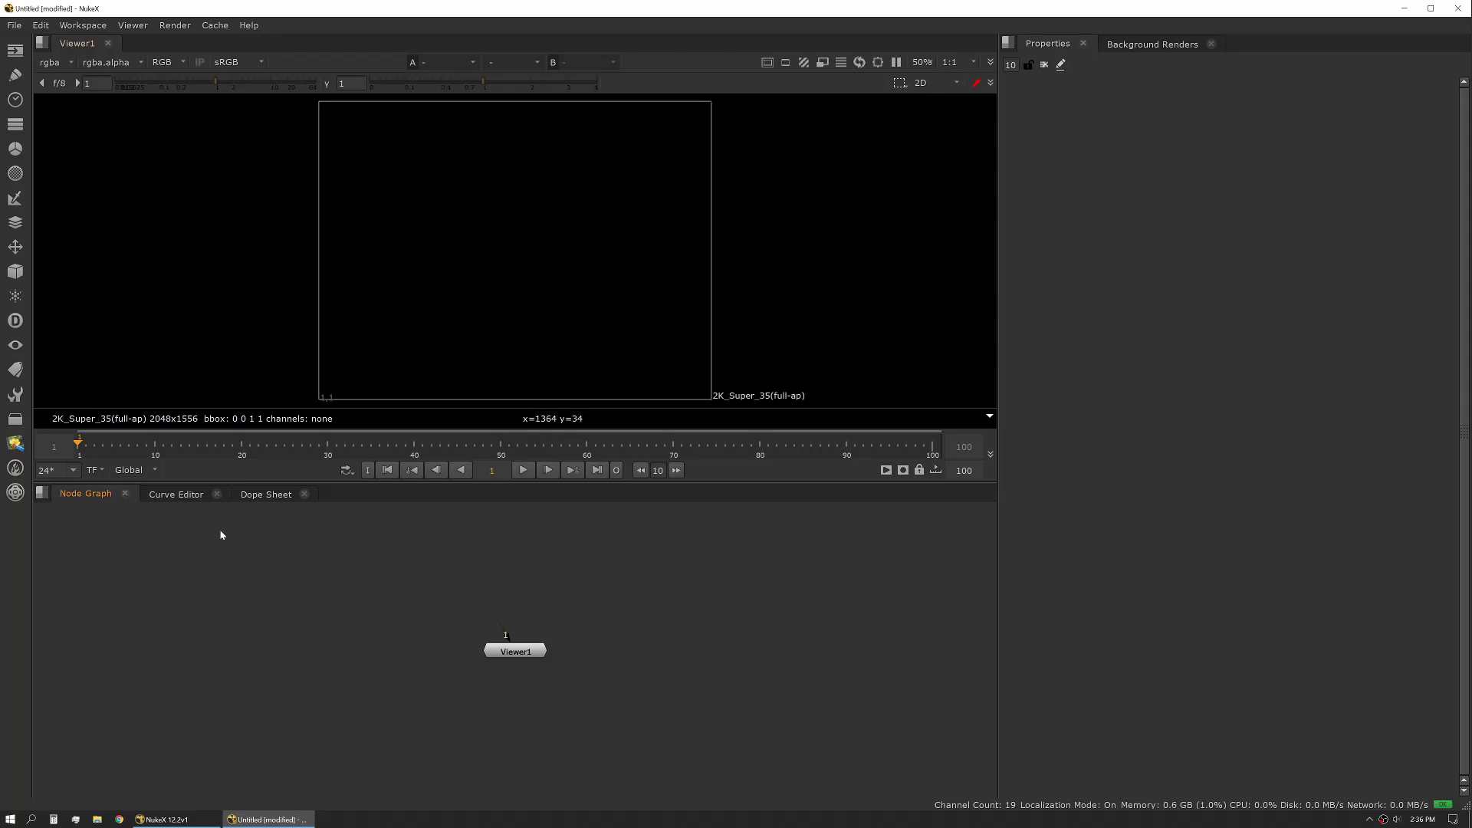
{"action": "left_click", "coordinate": [41, 497]}
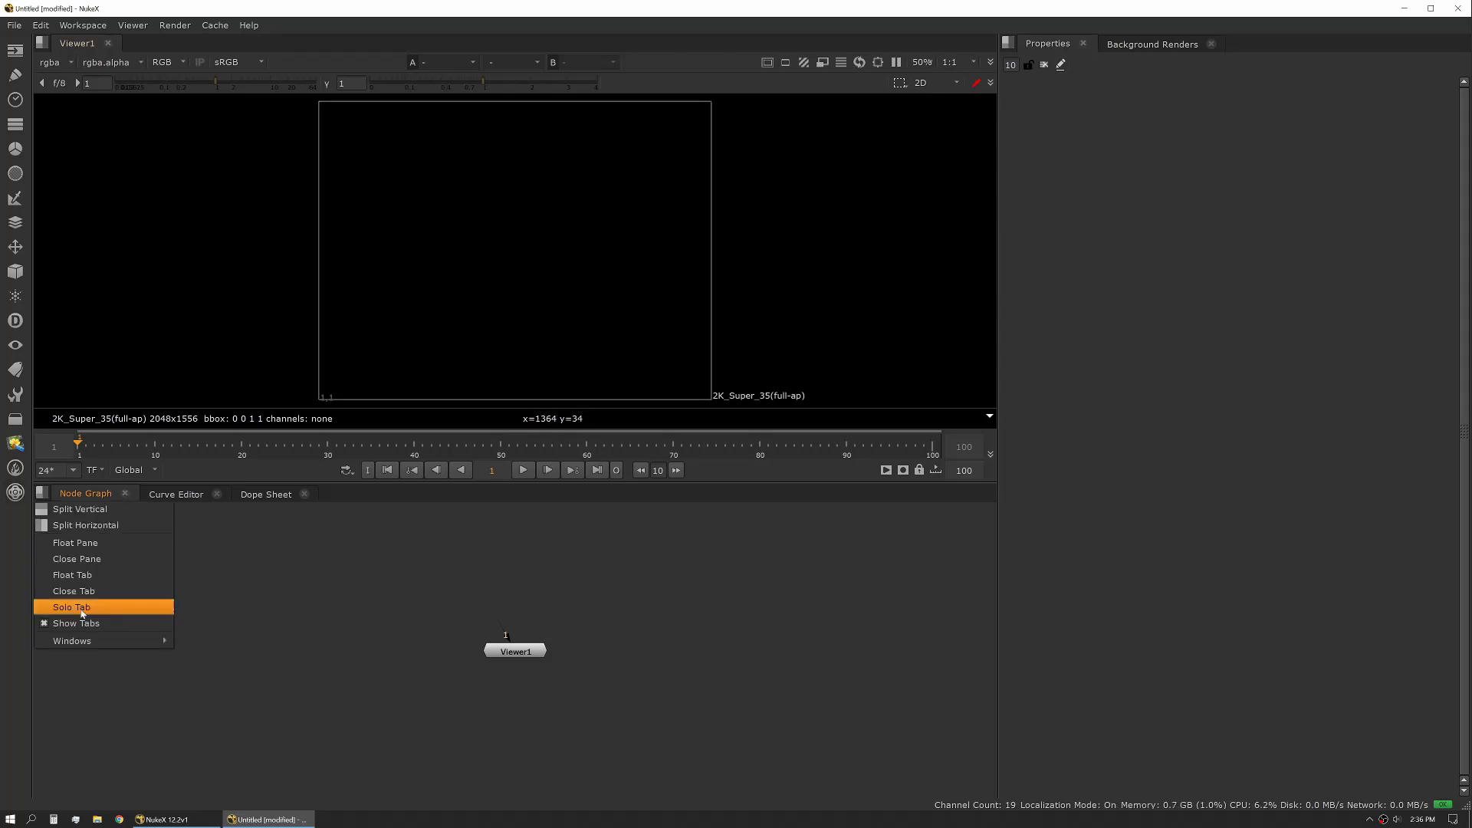
{"action": "mouse_move", "coordinate": [96, 640]}
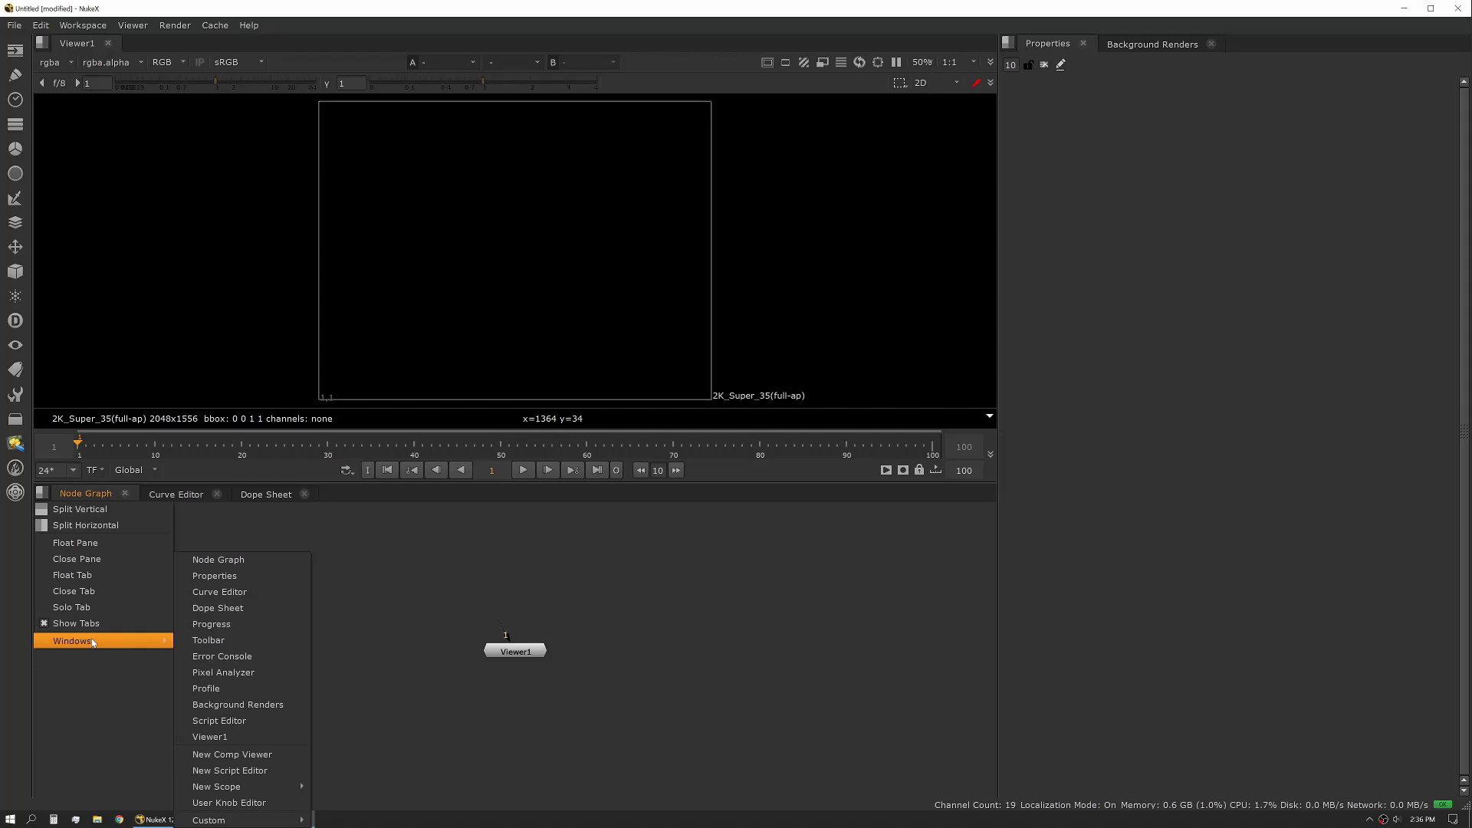
{"action": "key", "text": "Escape"}
{"action": "key", "text": "Escape"}
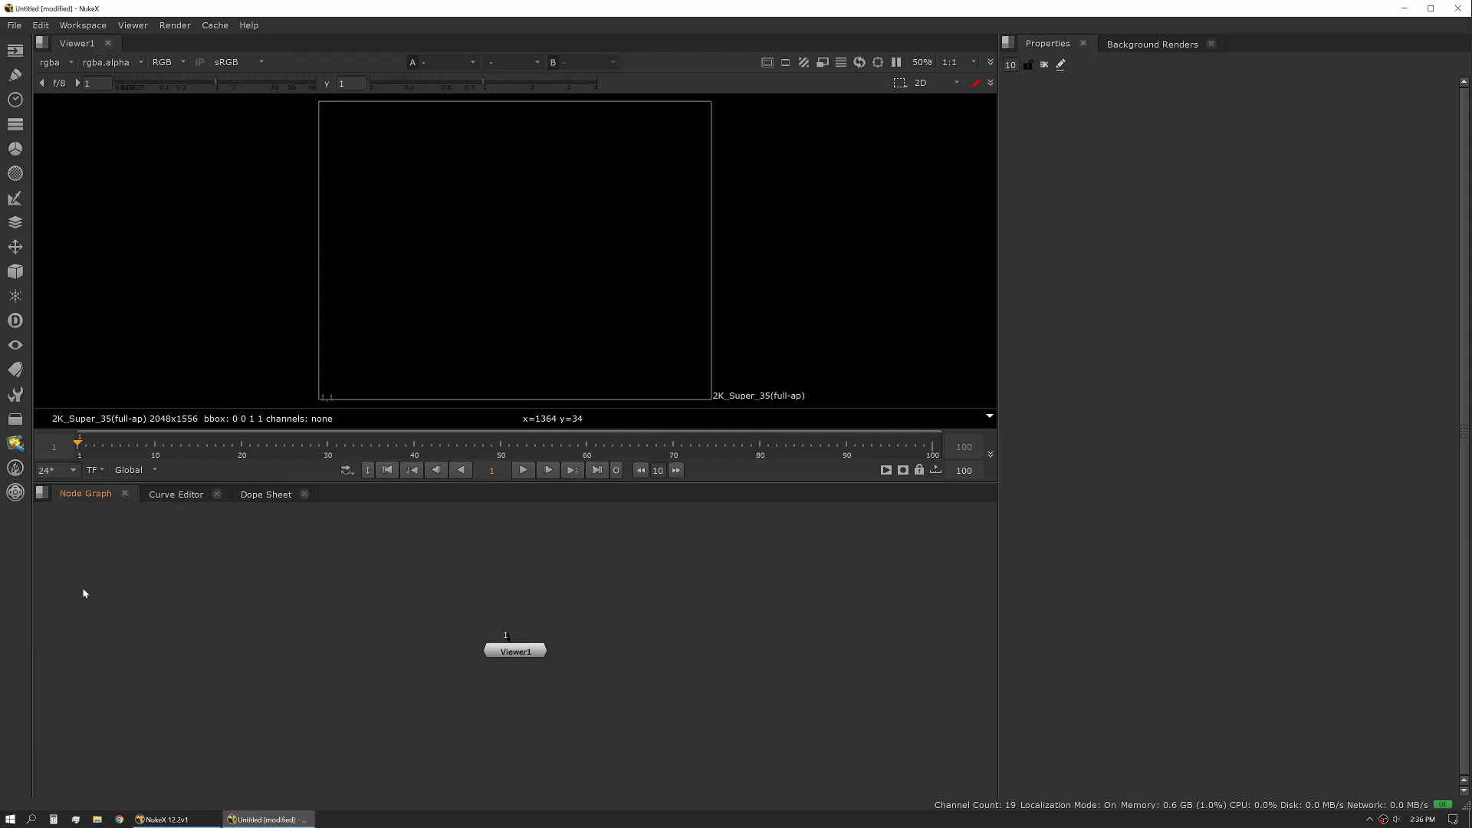
{"action": "left_click", "coordinate": [42, 494]}
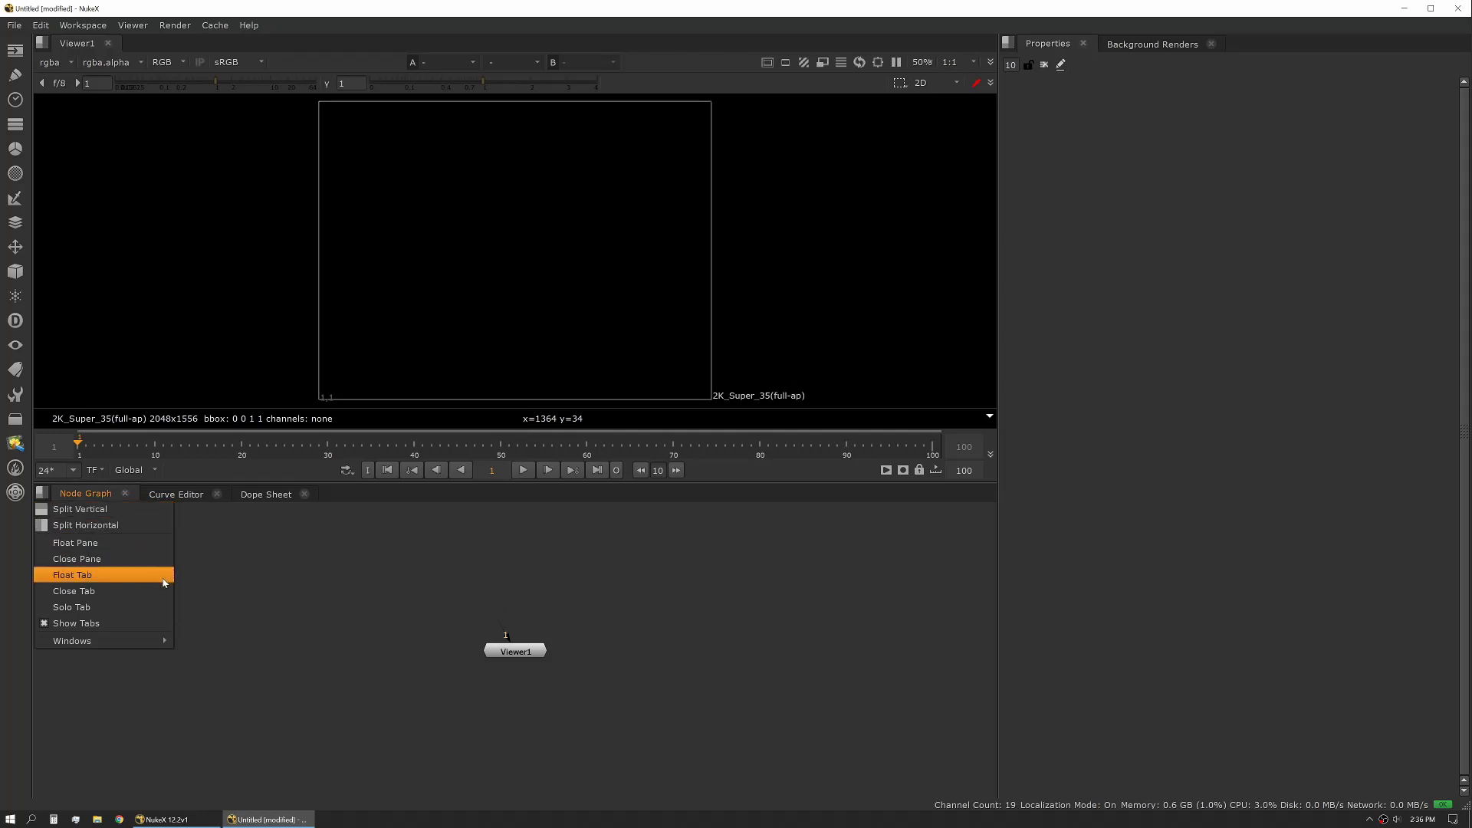
{"action": "left_click", "coordinate": [129, 608]}
{"action": "left_click", "coordinate": [44, 496]}
{"action": "left_click", "coordinate": [72, 607]}
{"action": "left_click", "coordinate": [43, 494]}
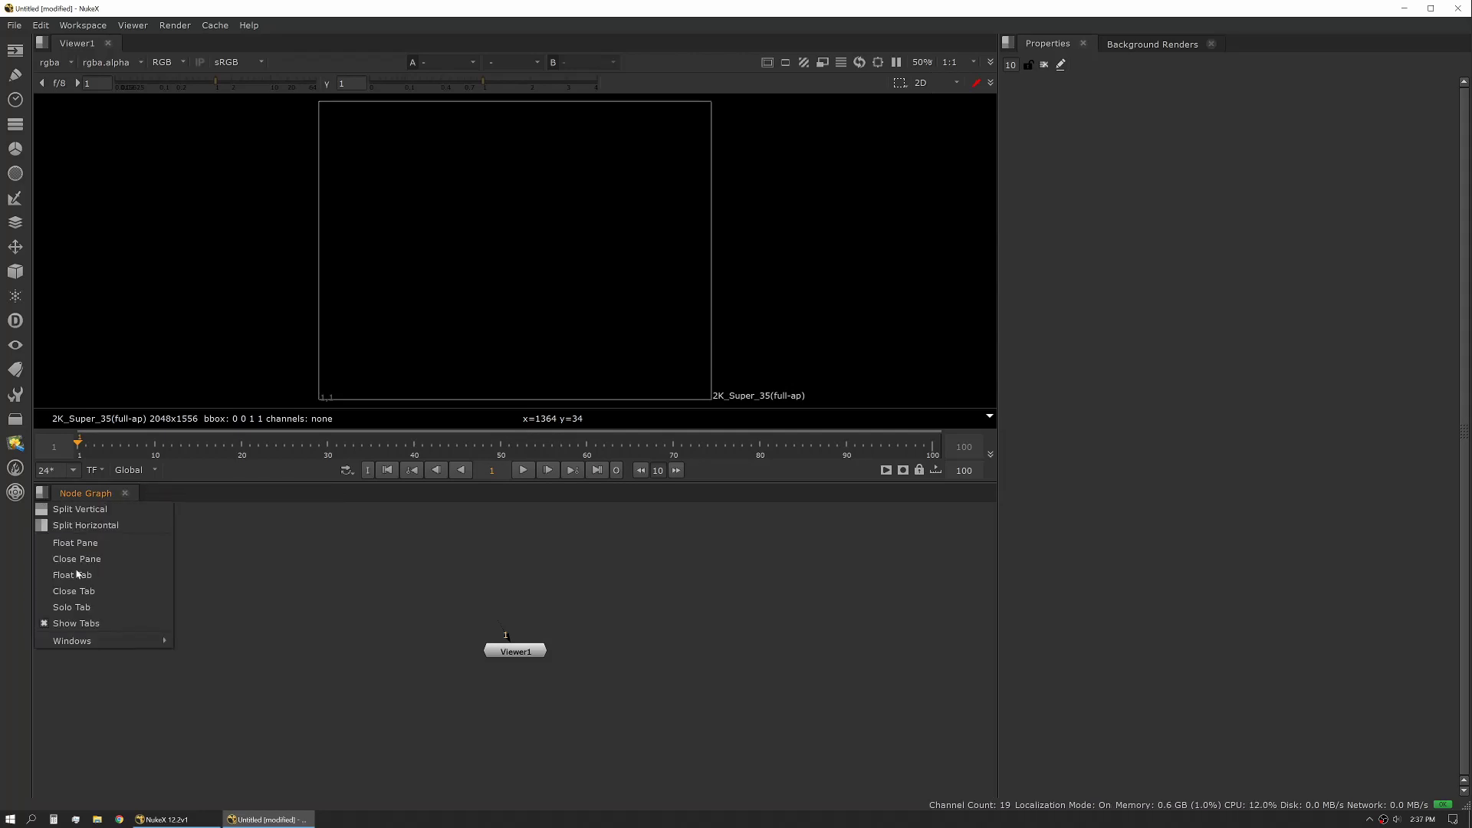
{"action": "left_click", "coordinate": [76, 623]}
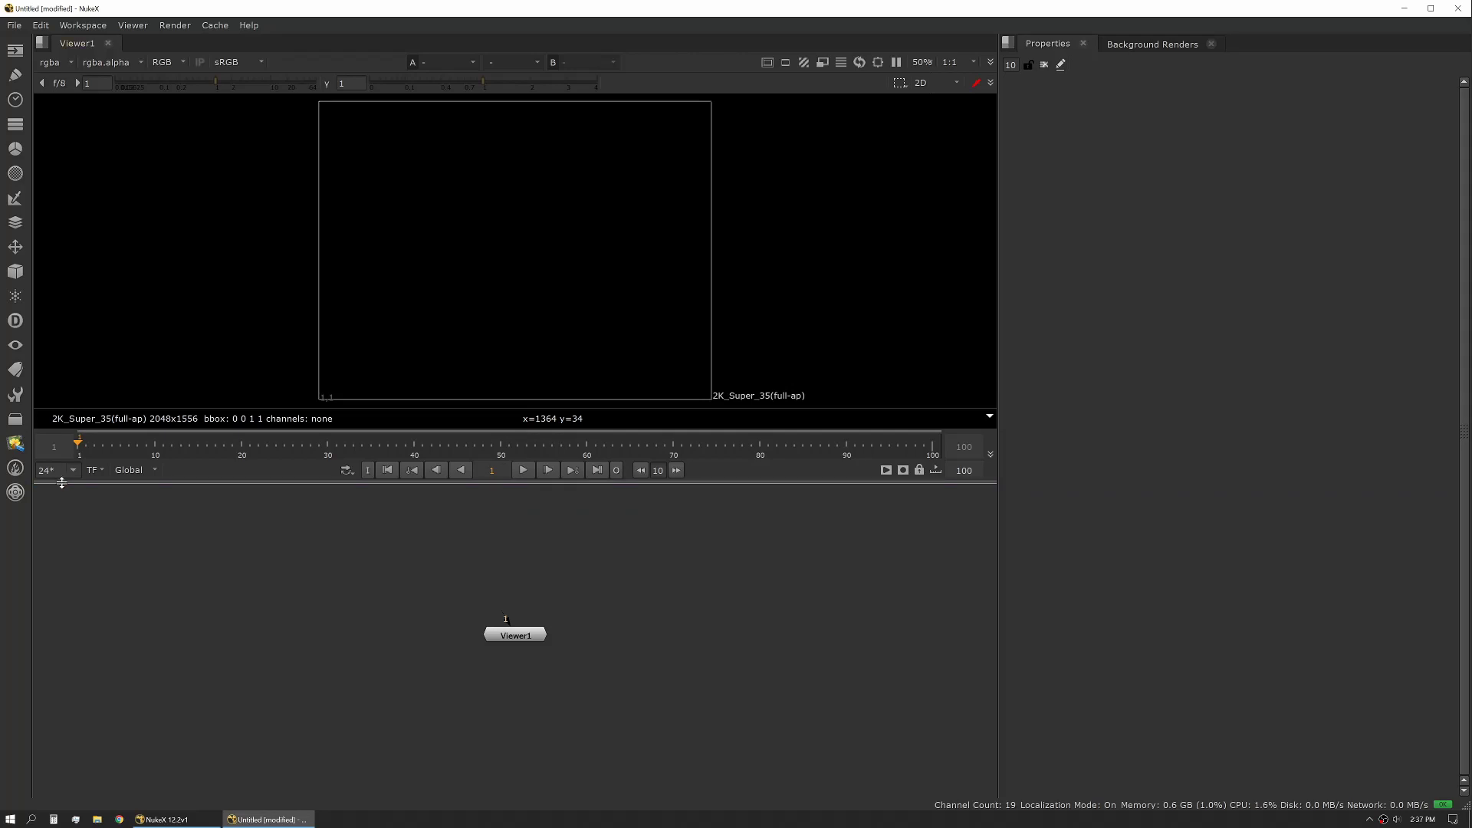
{"action": "mouse_move", "coordinate": [62, 483]}
{"action": "left_mouse_down"}
{"action": "mouse_move", "coordinate": [64, 497]}
{"action": "mouse_move", "coordinate": [63, 480]}
{"action": "left_mouse_up"}
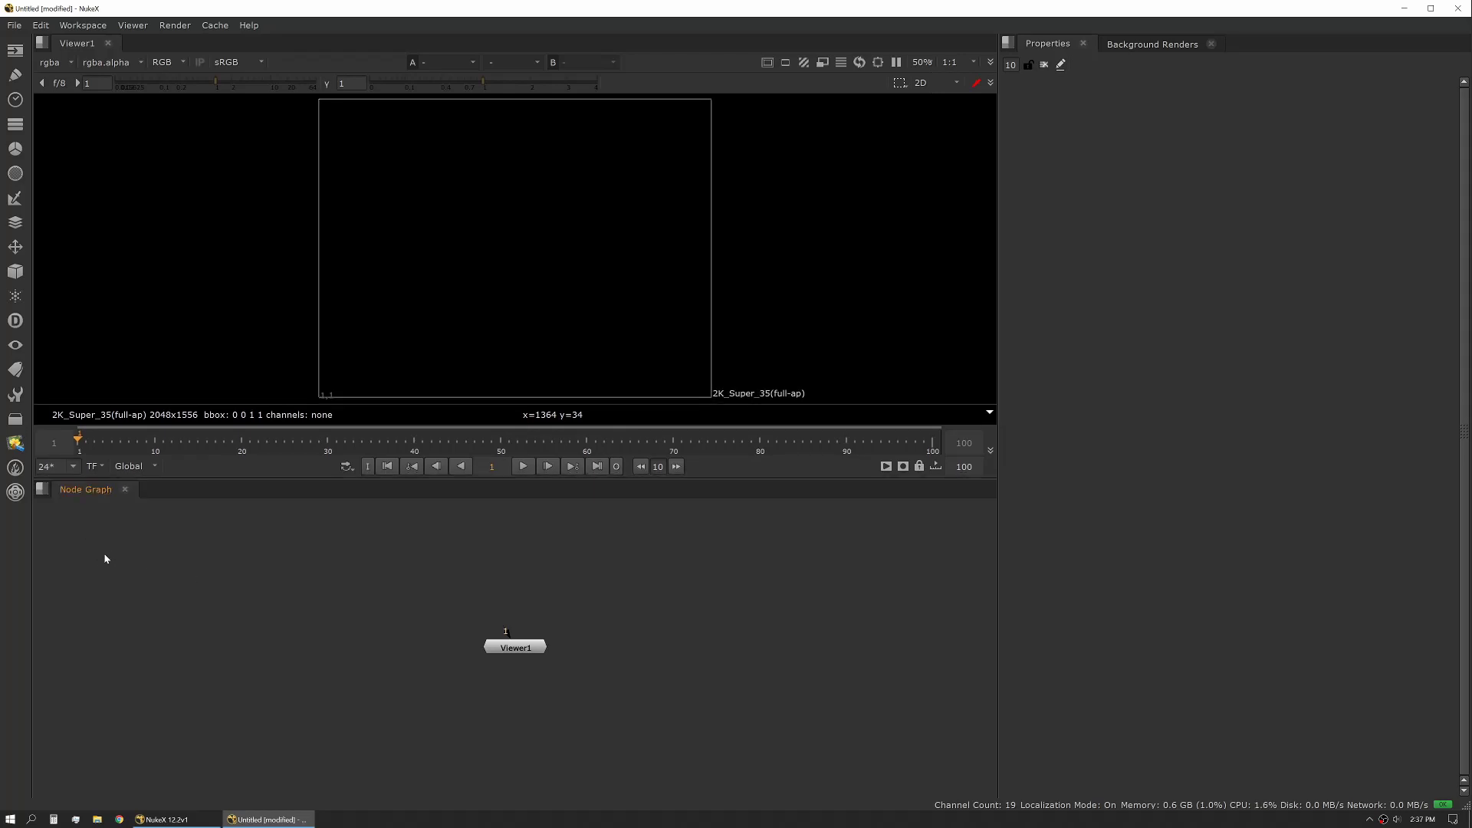
Add a Progress panel as a tab next to Node Graph in the lower pane
{"action": "left_click", "coordinate": [42, 490]}
{"action": "mouse_move", "coordinate": [86, 634]}
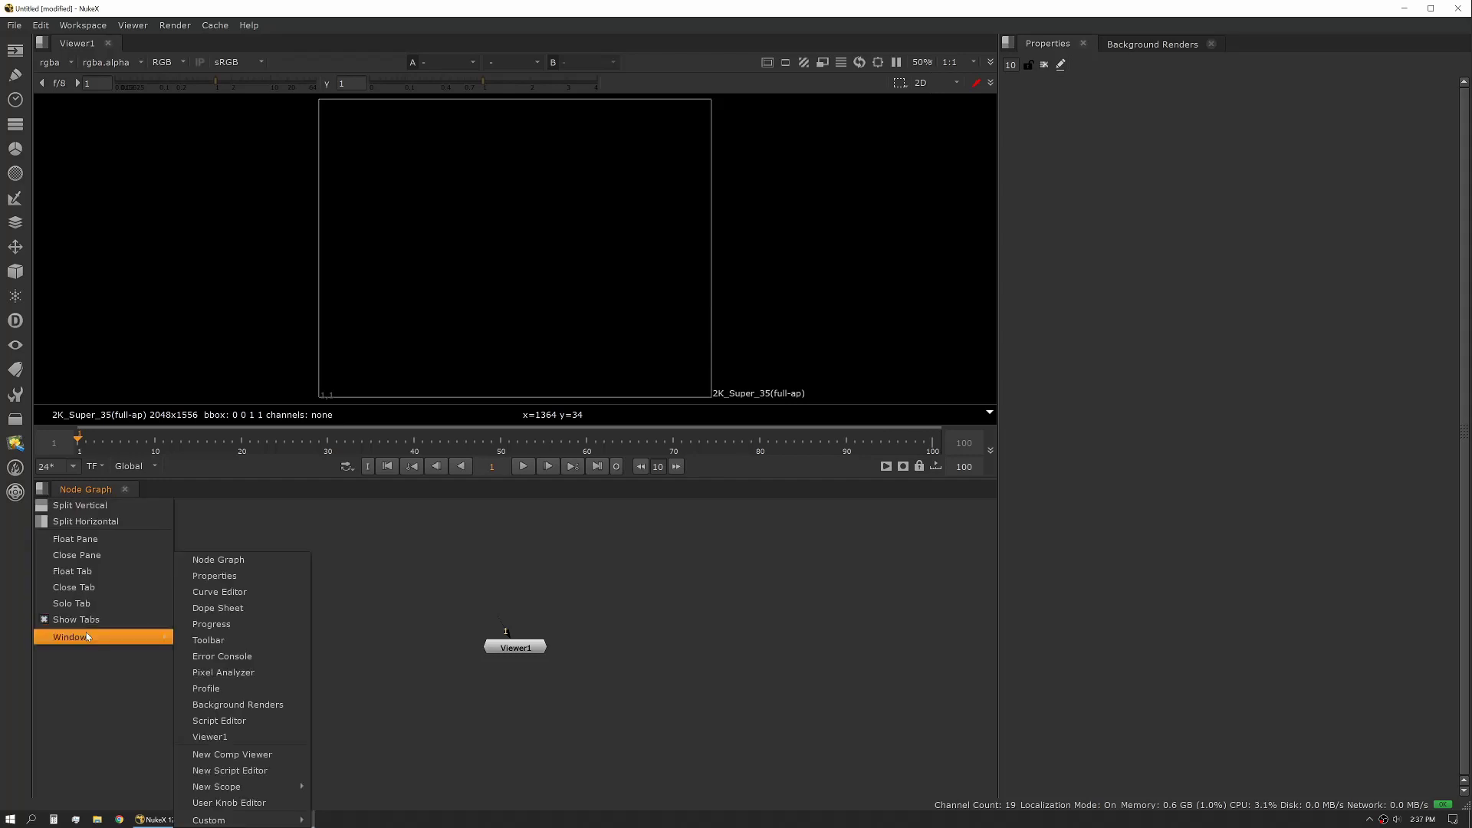
{"action": "left_click", "coordinate": [243, 628]}
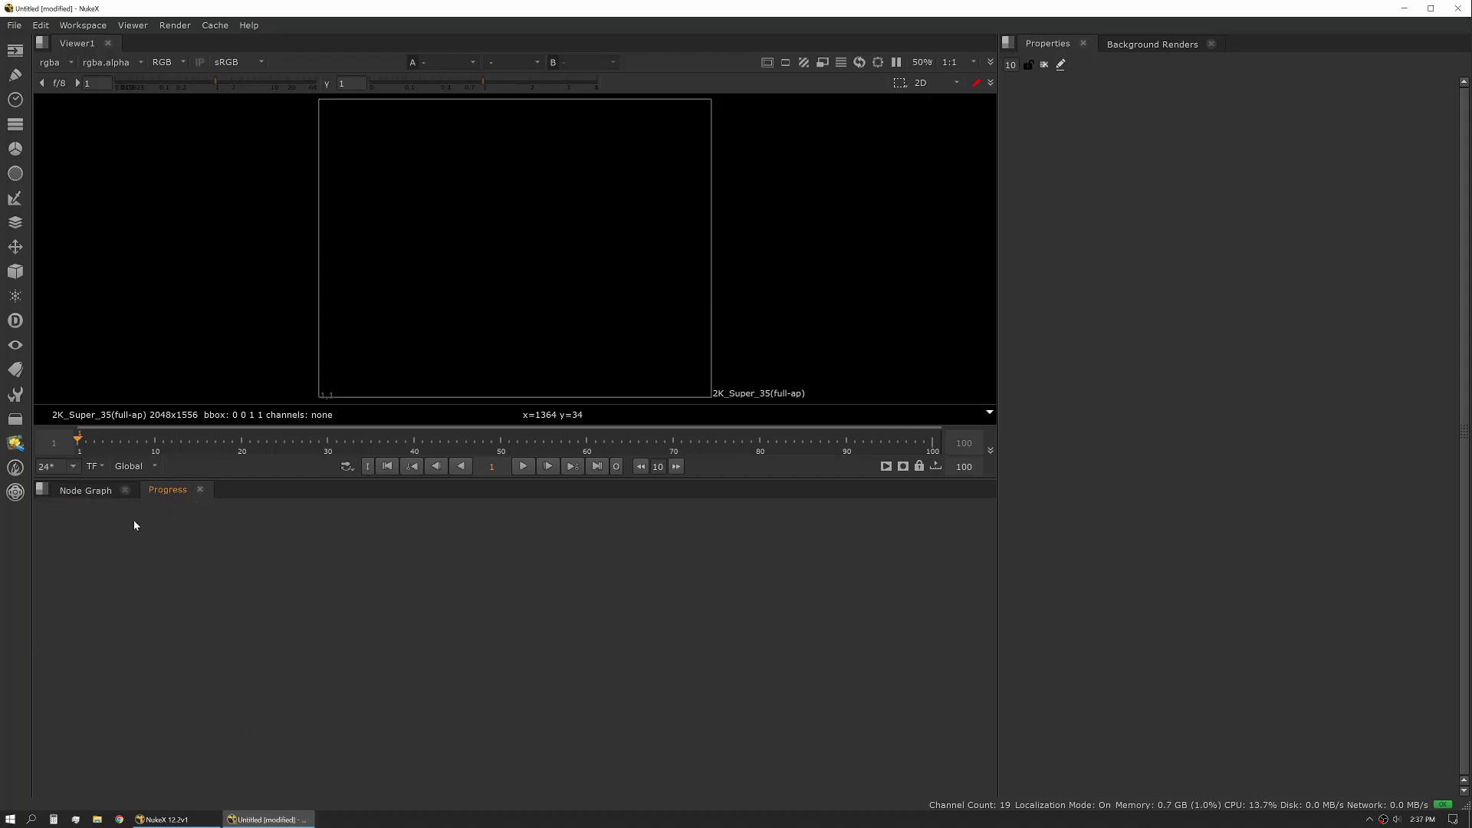
Close the Progress tab and bring up the lower pane's Windows list of addable panels
{"action": "left_click", "coordinate": [199, 489]}
{"action": "left_click", "coordinate": [42, 489]}
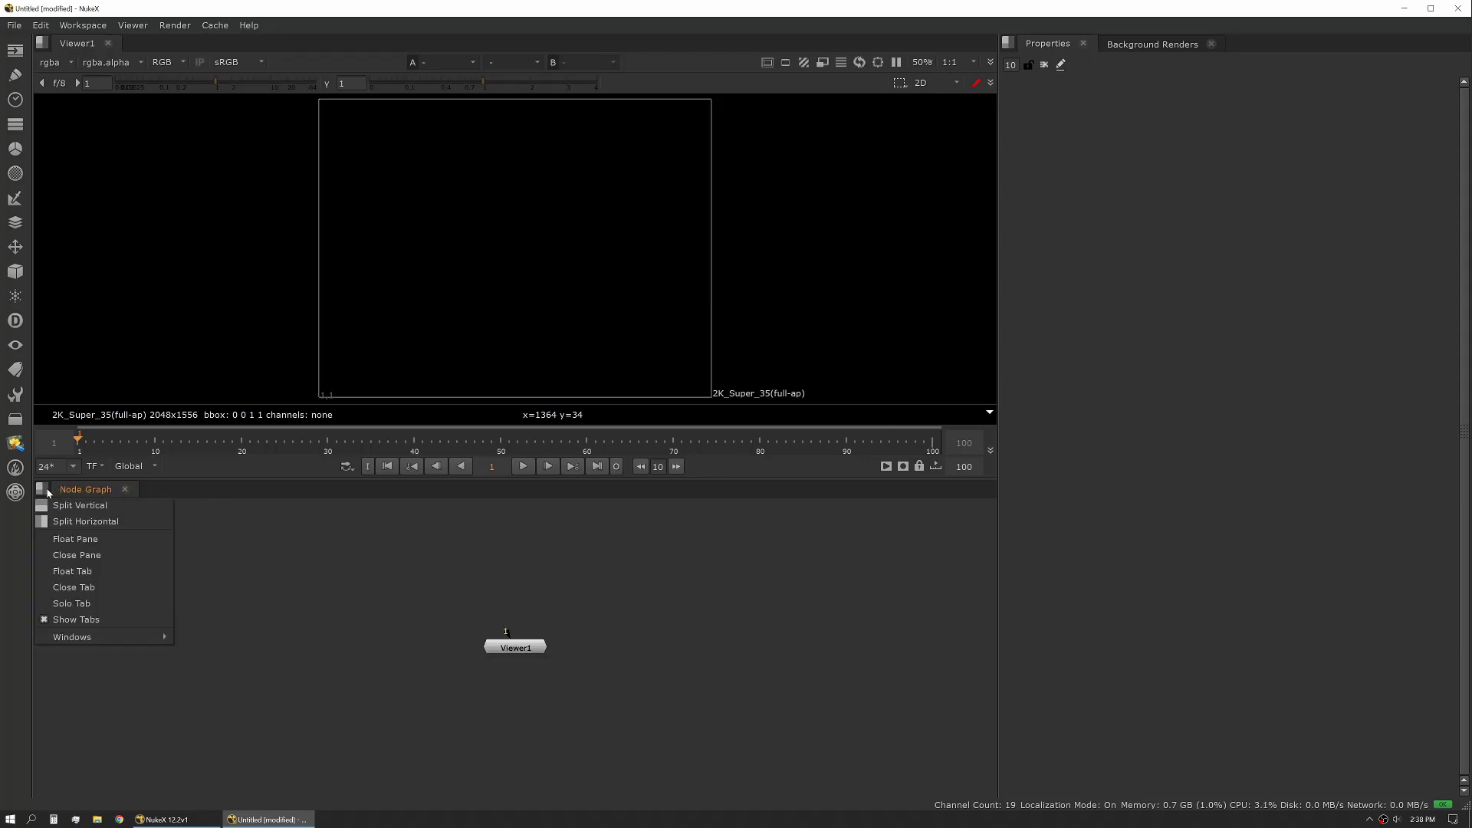
{"action": "mouse_move", "coordinate": [154, 637]}
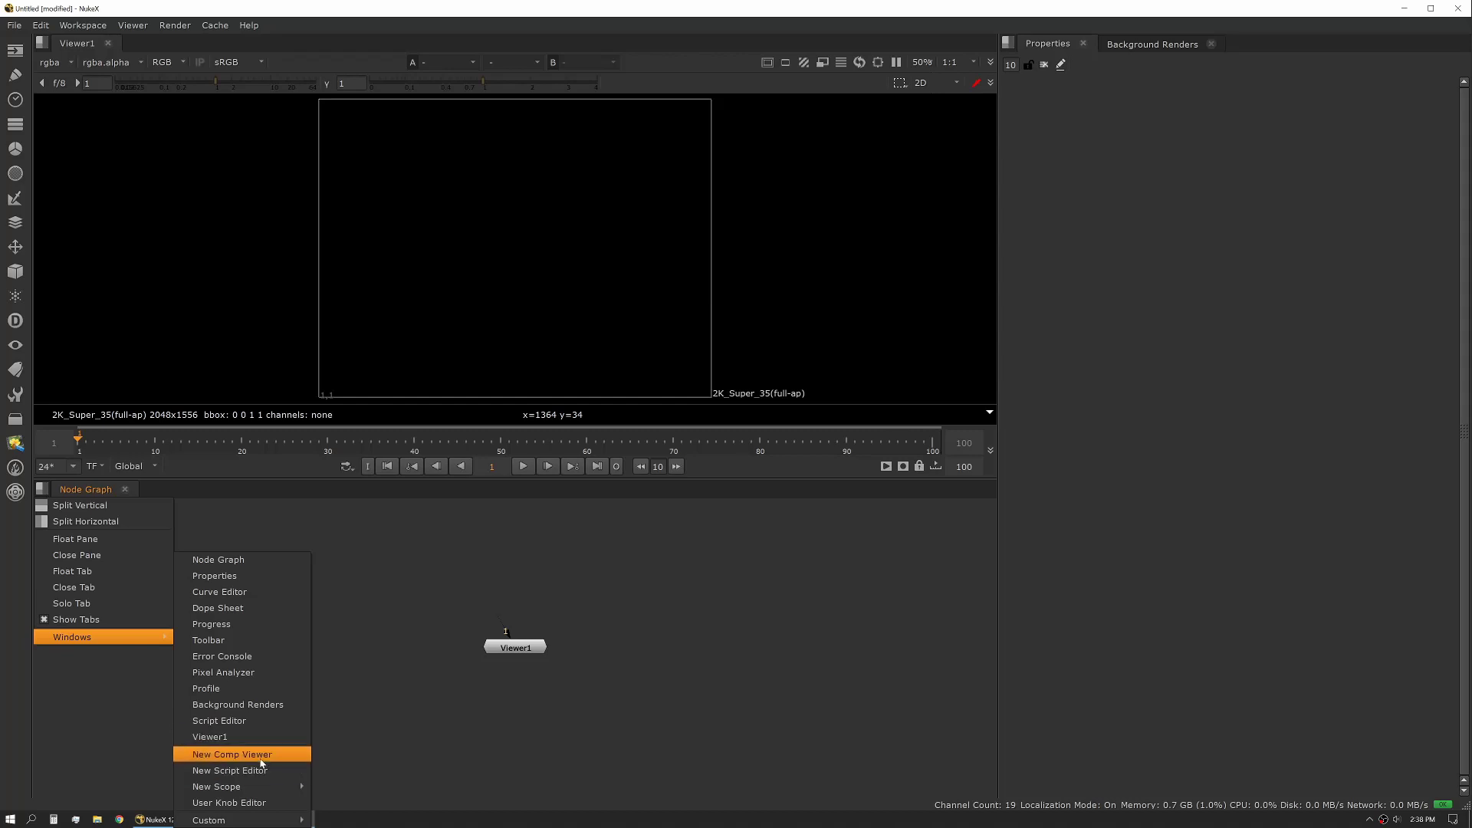
{"action": "left_click", "coordinate": [259, 755]}
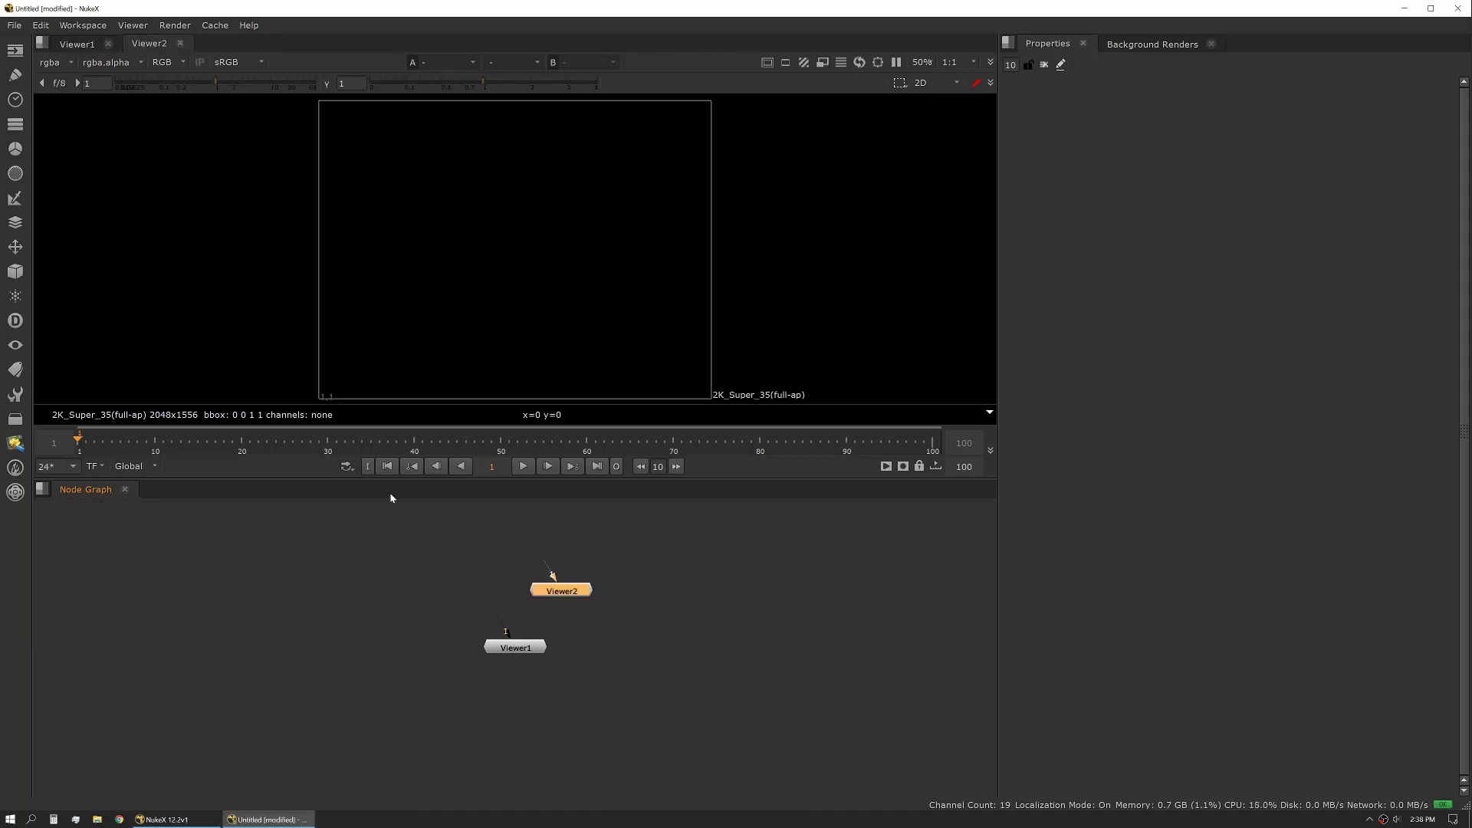
{"action": "left_click", "coordinate": [89, 46]}
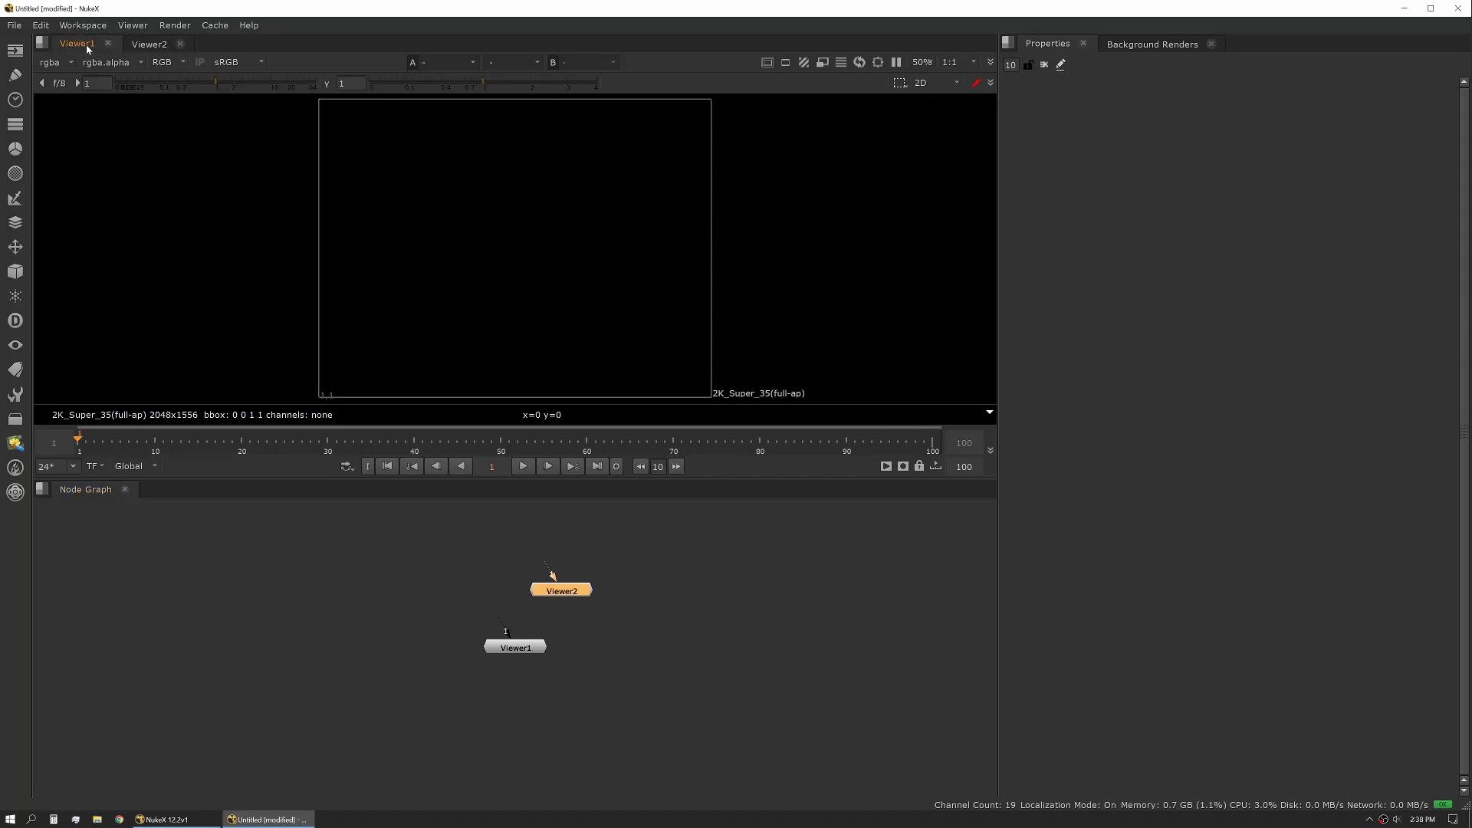
{"action": "left_click", "coordinate": [43, 43]}
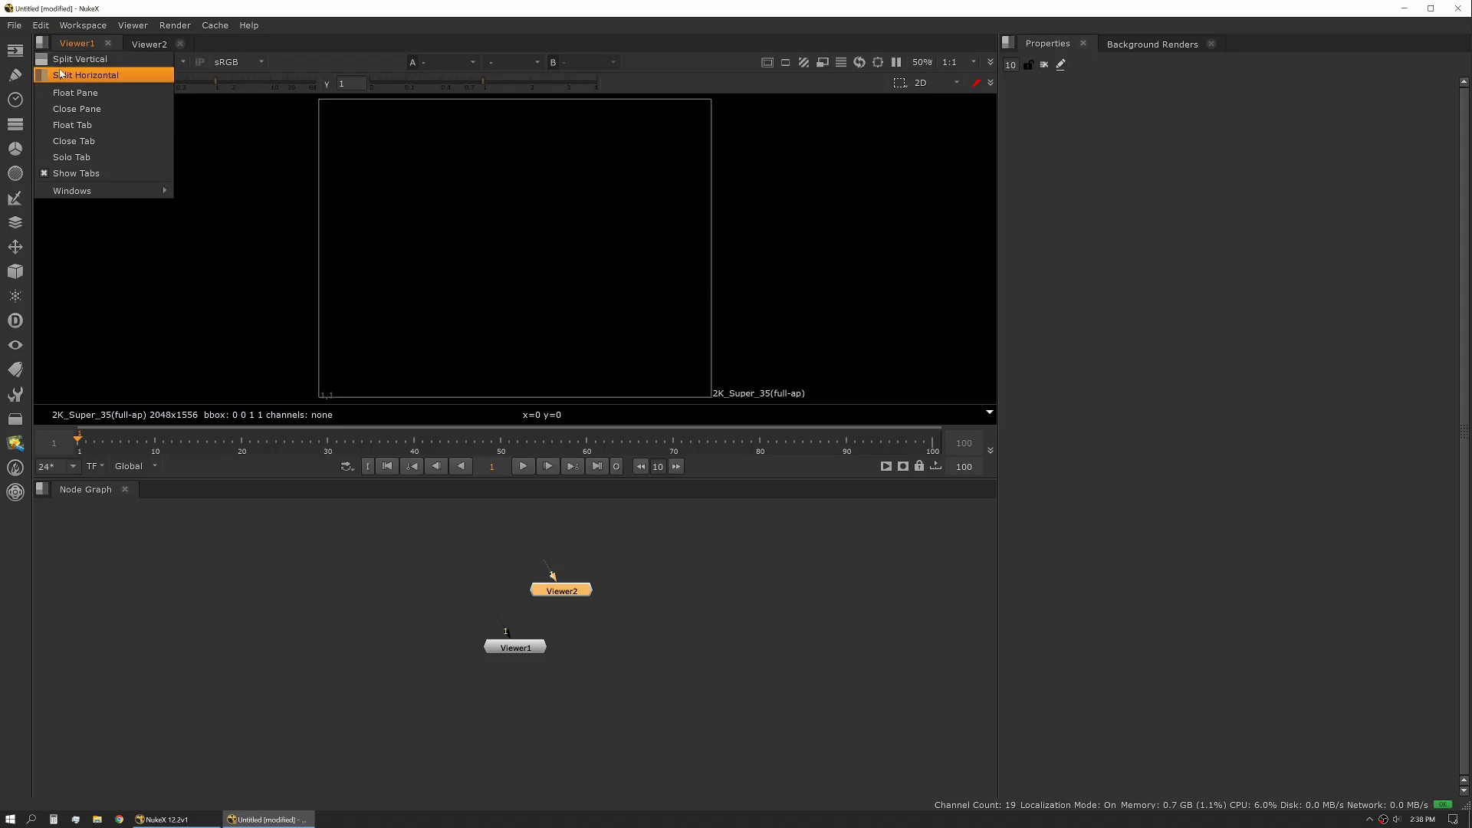
{"action": "left_click", "coordinate": [60, 75]}
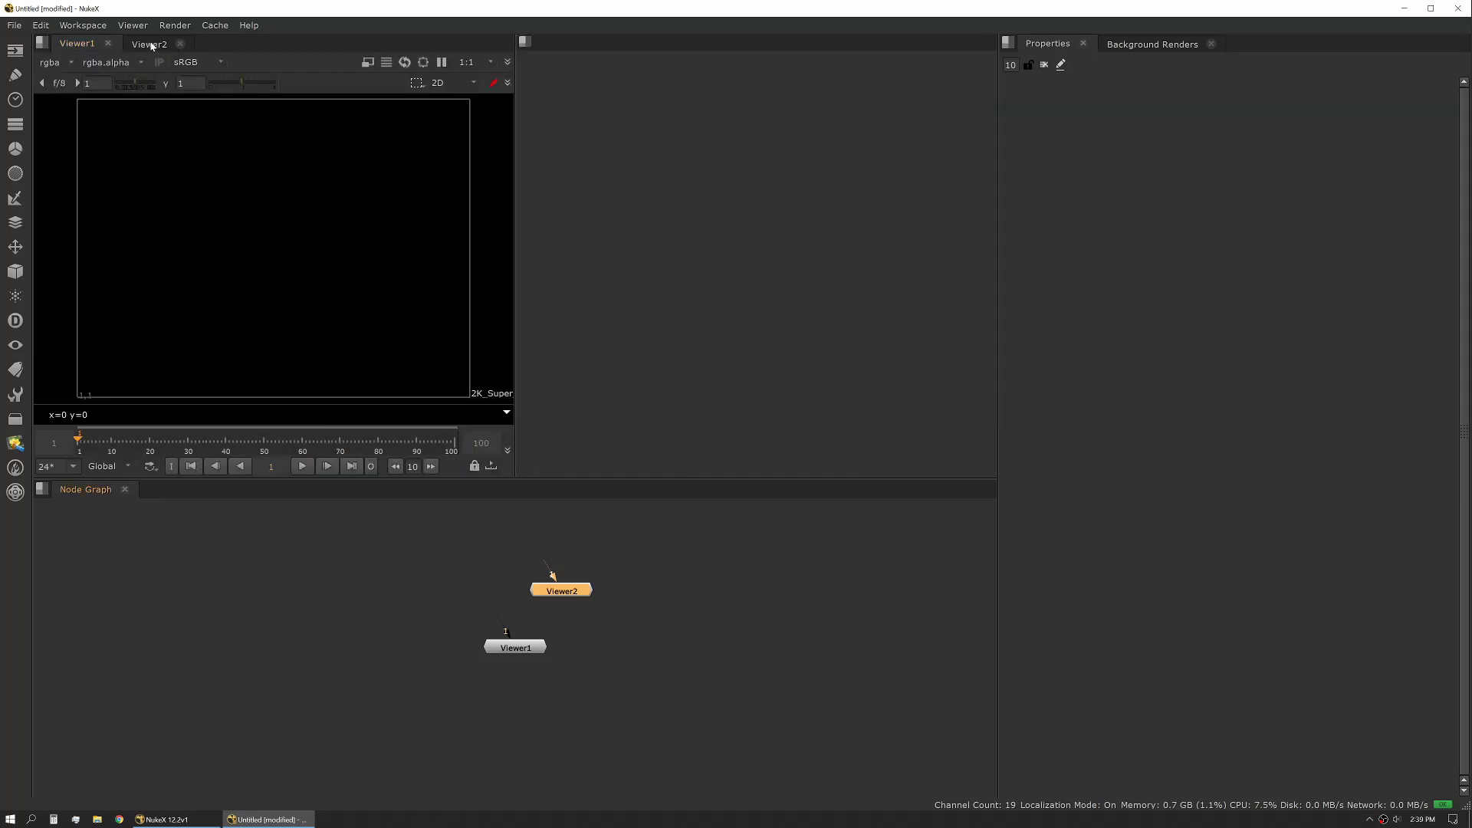
{"action": "left_click", "coordinate": [149, 44]}
{"action": "left_click_drag", "start_coordinate": [333, 51], "coordinate": [602, 46]}
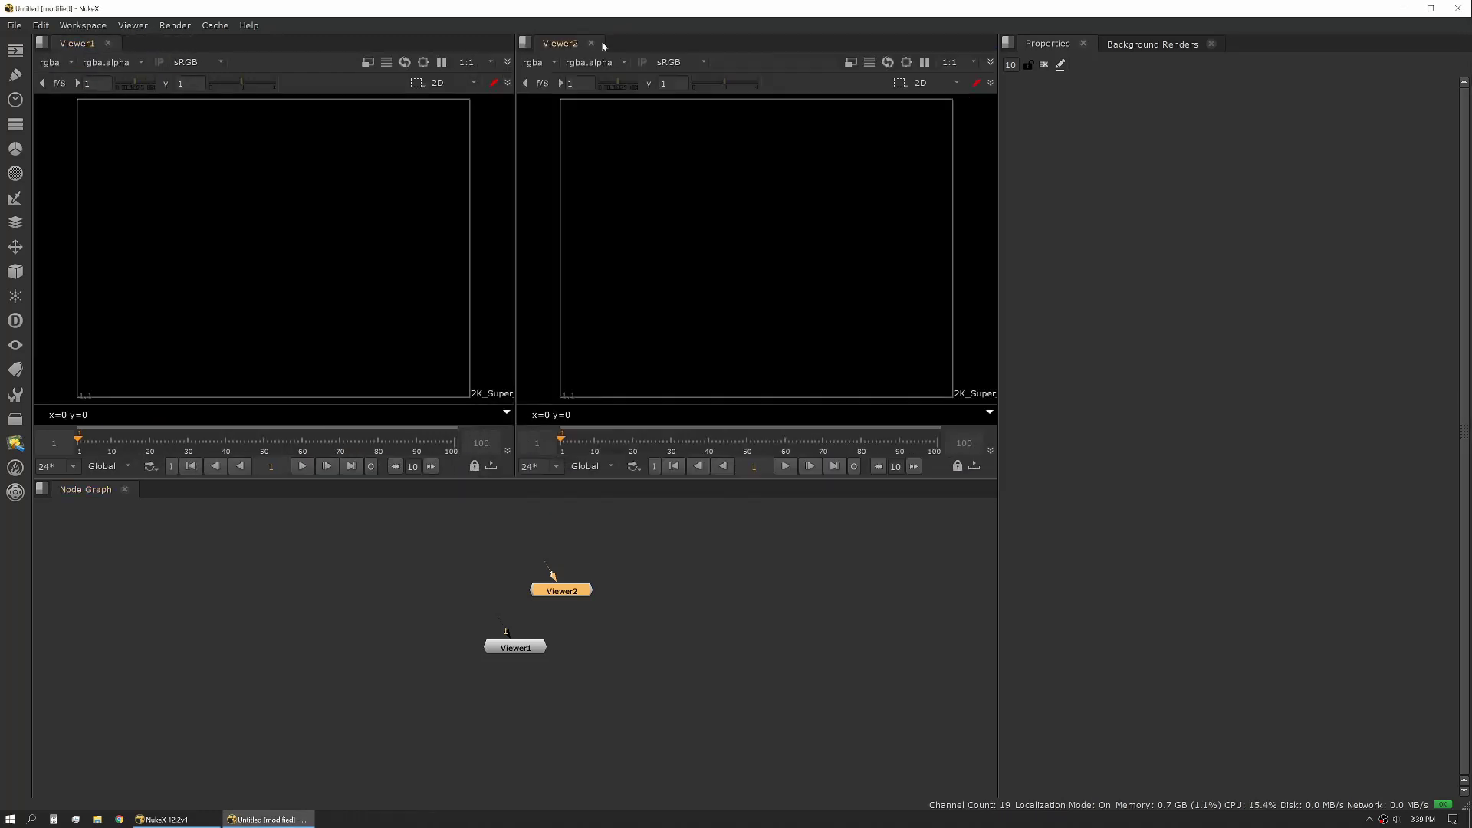
{"action": "left_click", "coordinate": [525, 42]}
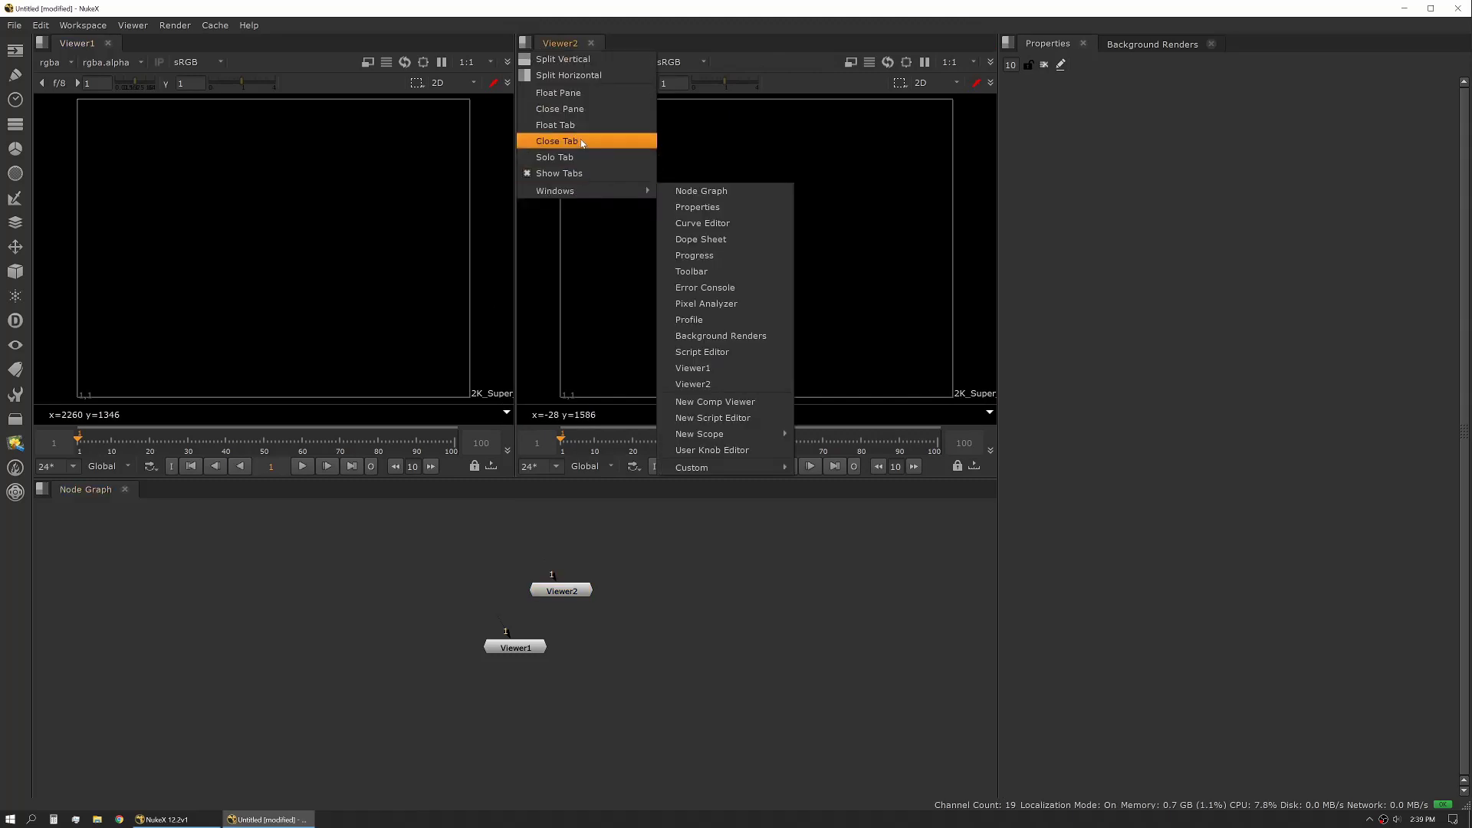
{"action": "left_click", "coordinate": [557, 141]}
{"action": "left_click", "coordinate": [524, 42]}
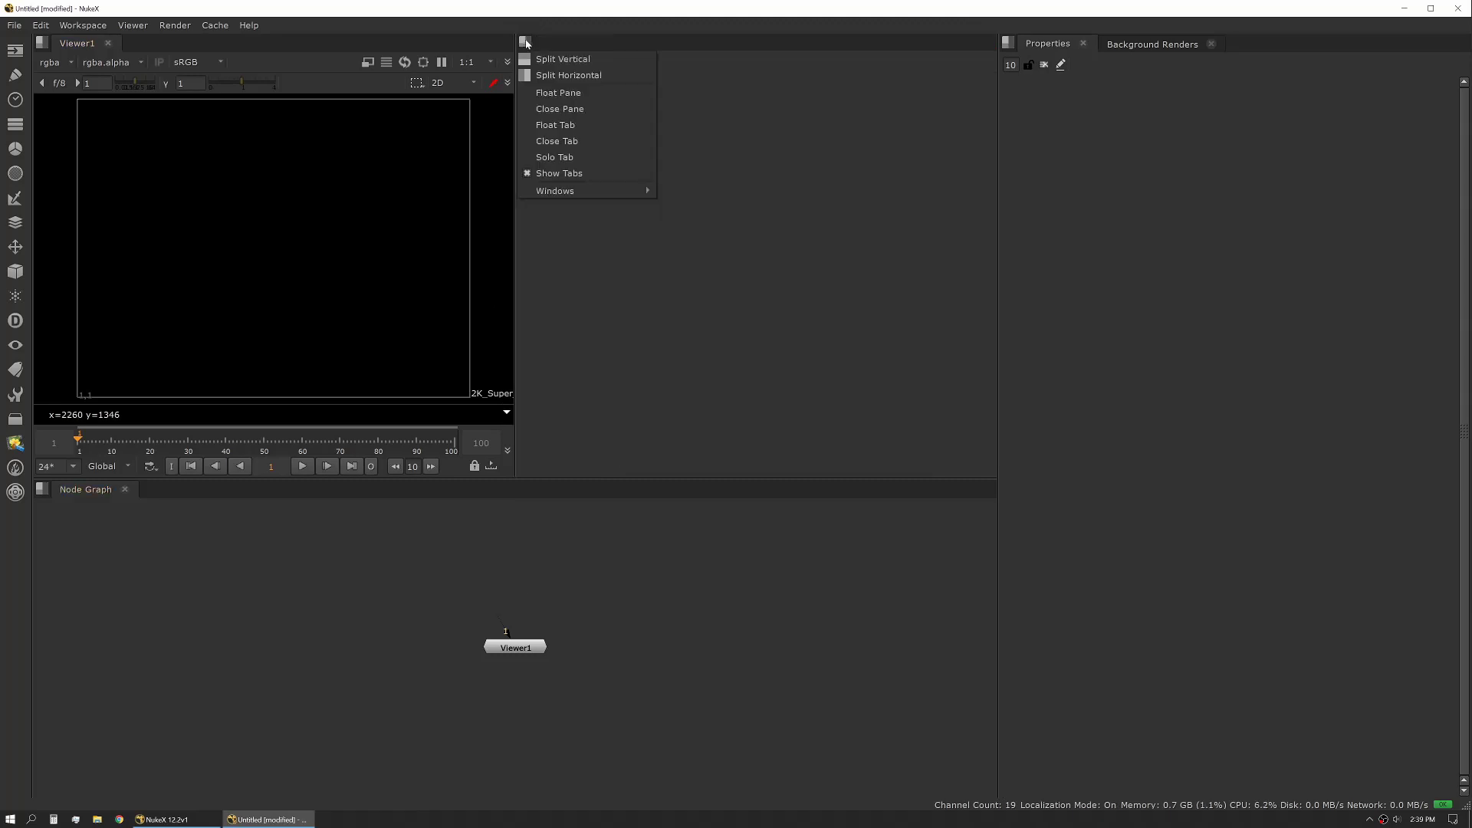
{"action": "left_click", "coordinate": [559, 112]}
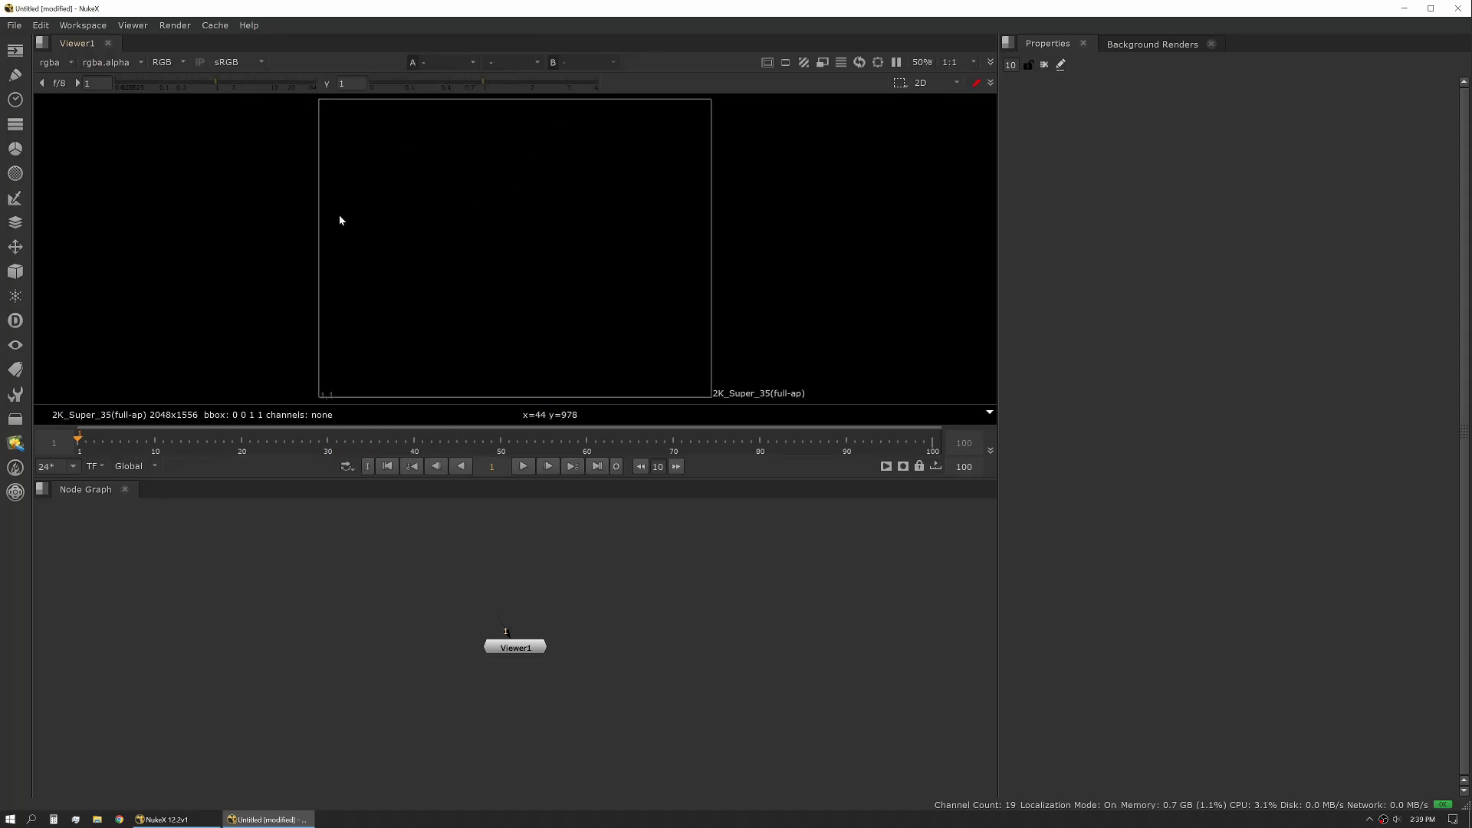
{"action": "left_click_drag", "start_coordinate": [535, 657], "coordinate": [382, 583]}
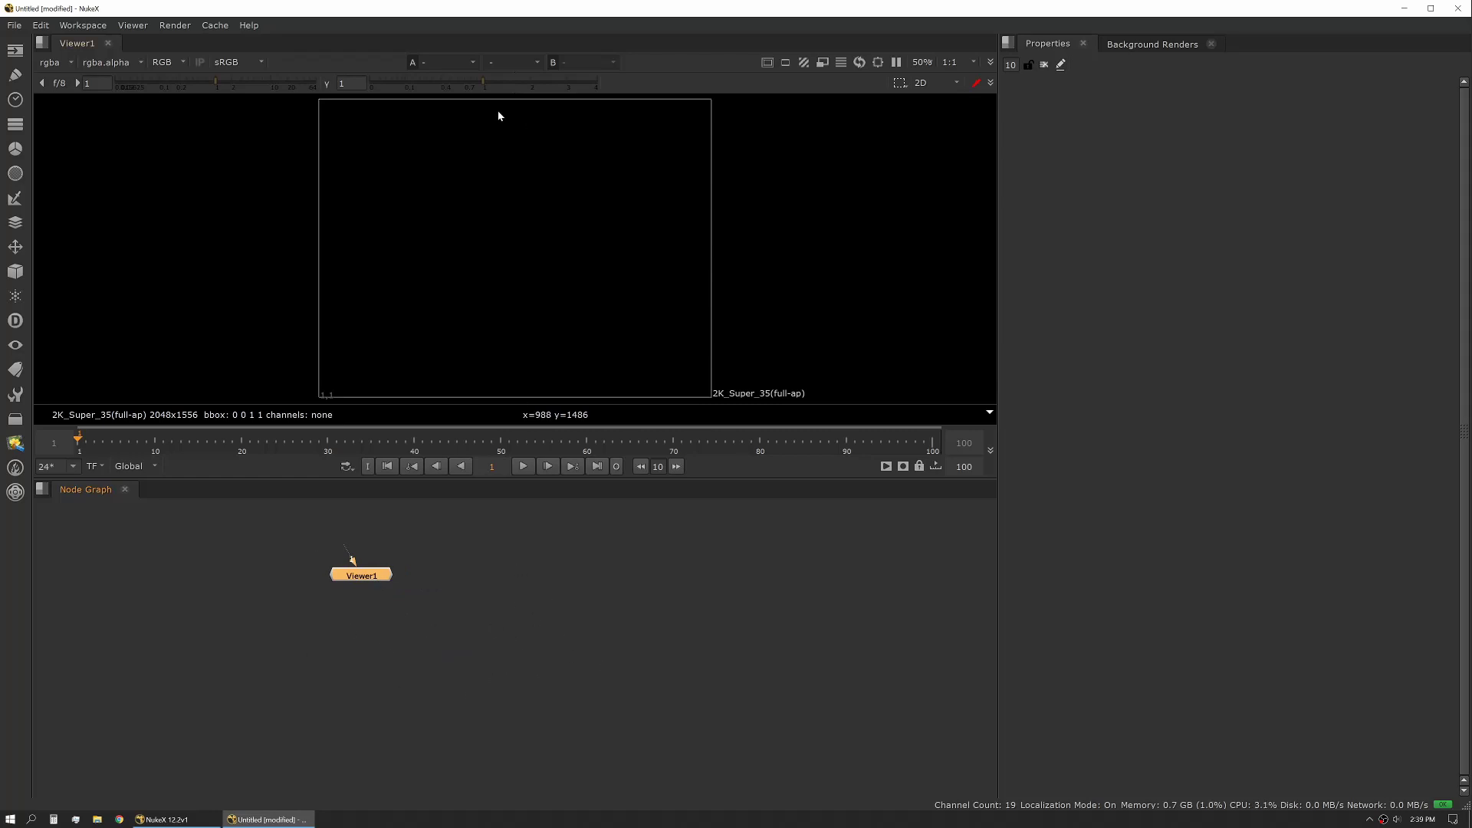
{"action": "middle_click_drag", "start_coordinate": [381, 629], "coordinate": [428, 668]}
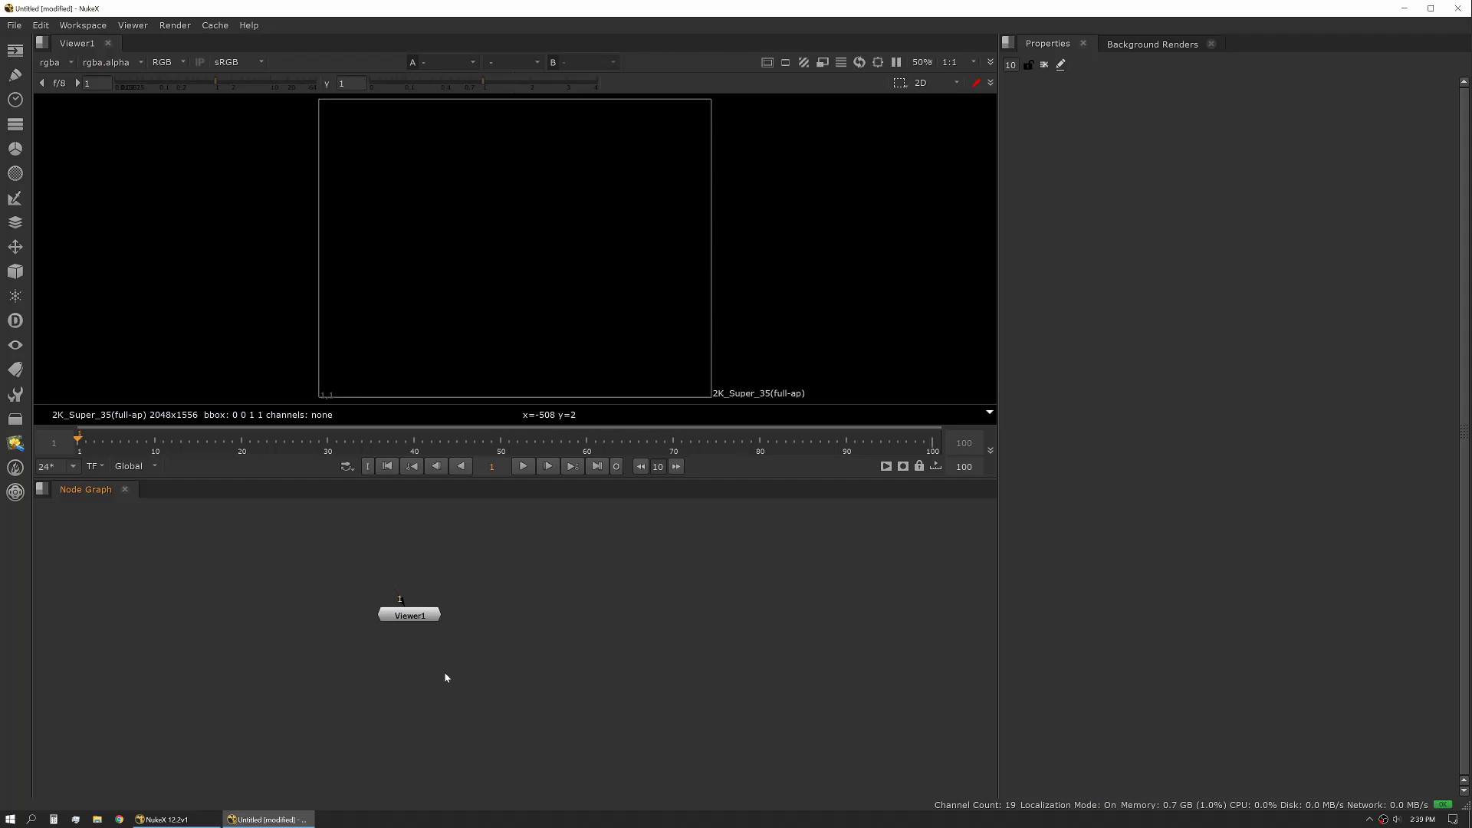
Add Error Console and Script Editor tabs beside Node Graph in the lower pane
{"action": "left_click", "coordinate": [43, 490]}
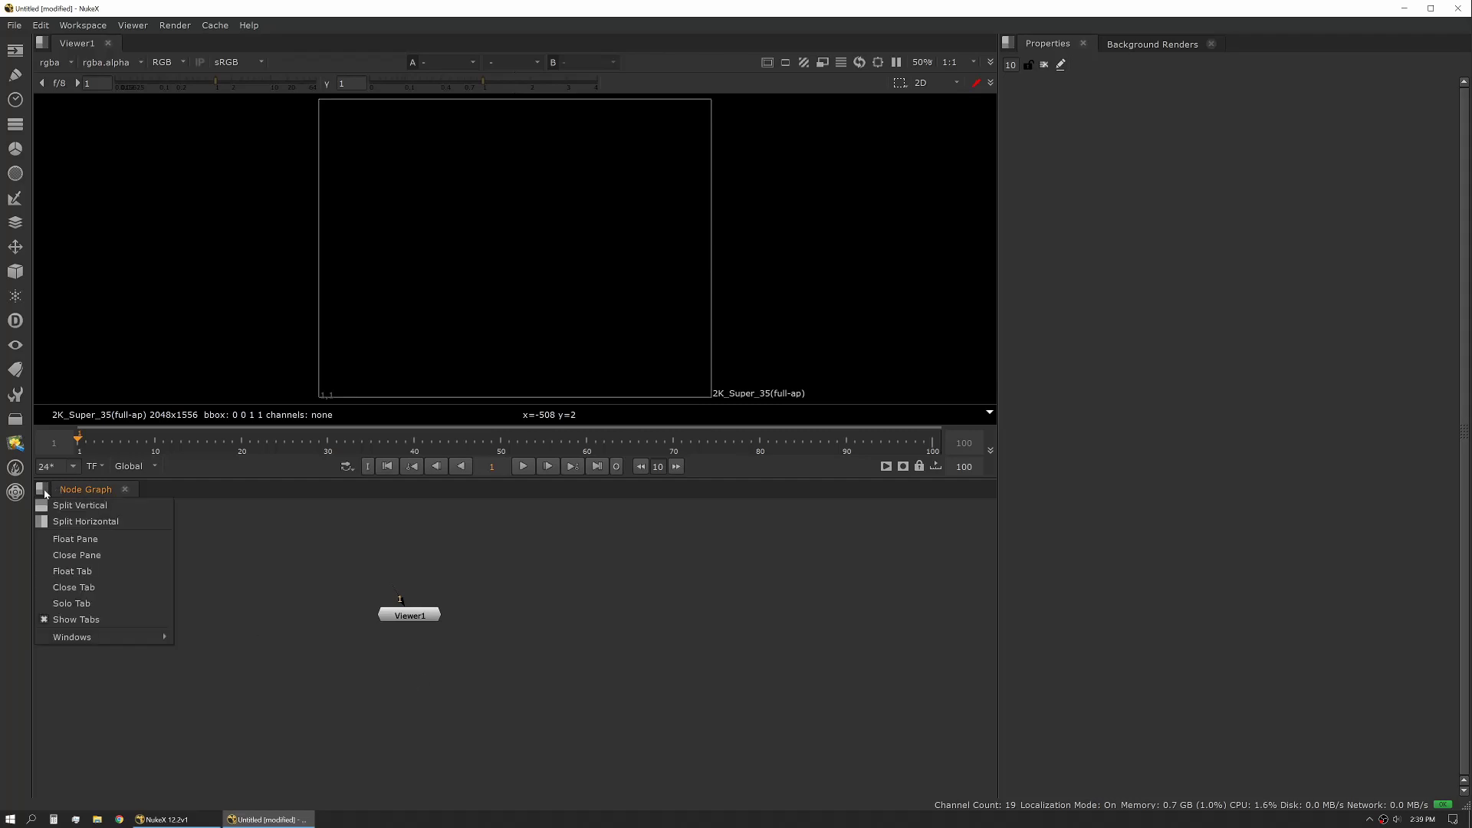
{"action": "mouse_move", "coordinate": [82, 646]}
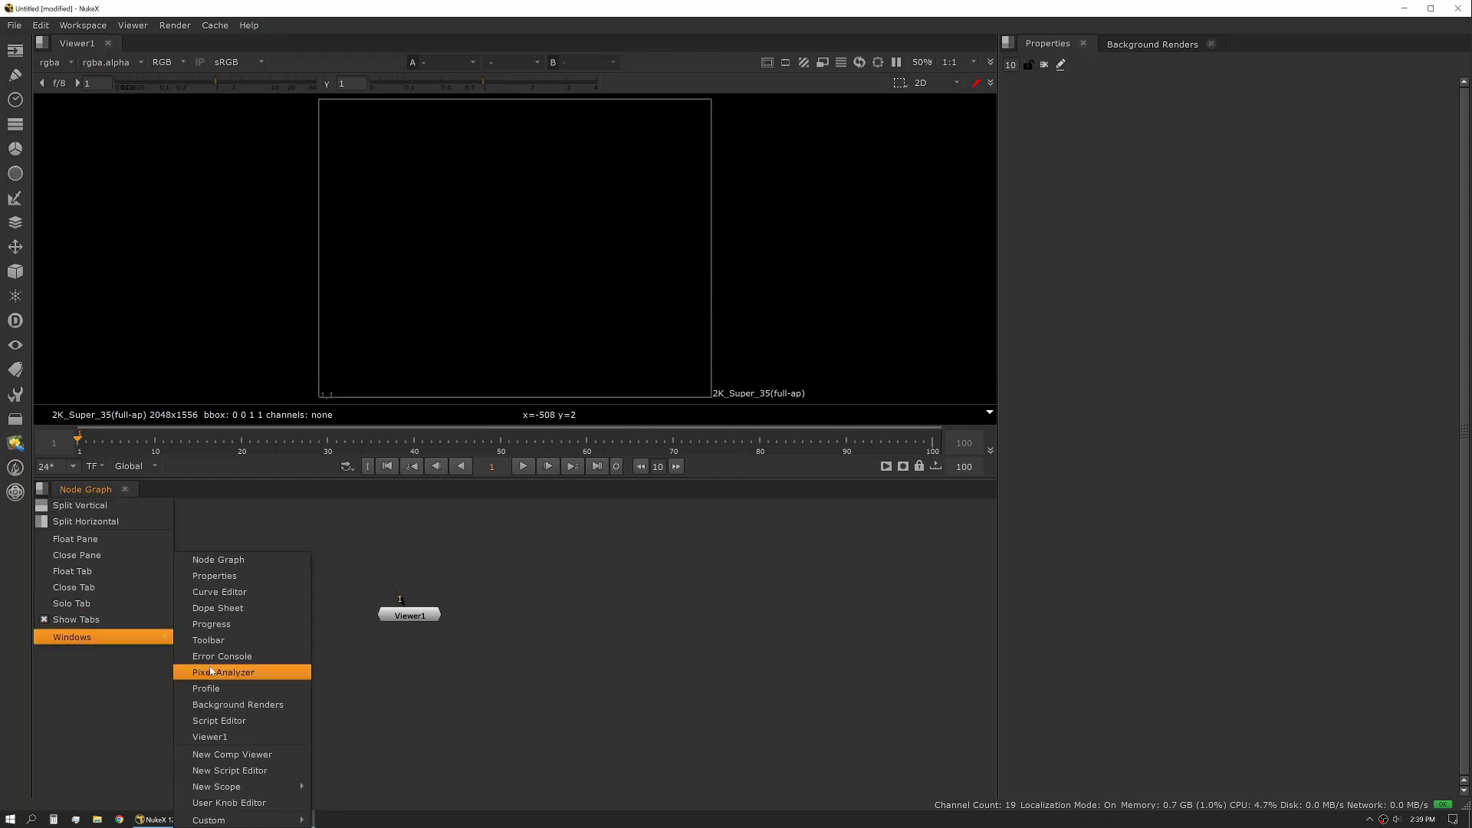
{"action": "left_click", "coordinate": [398, 688]}
{"action": "left_click", "coordinate": [41, 491]}
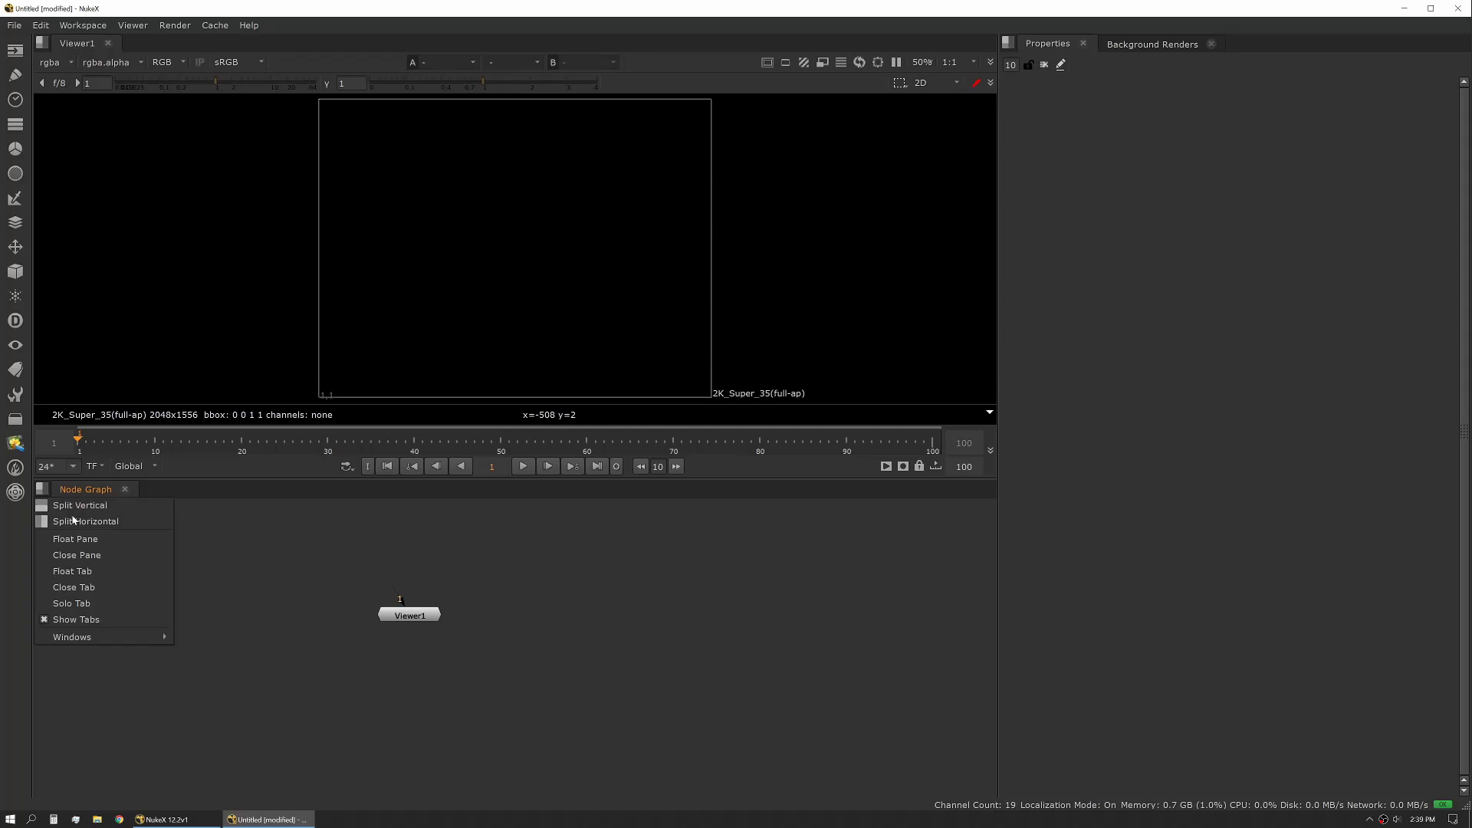
{"action": "mouse_move", "coordinate": [107, 637]}
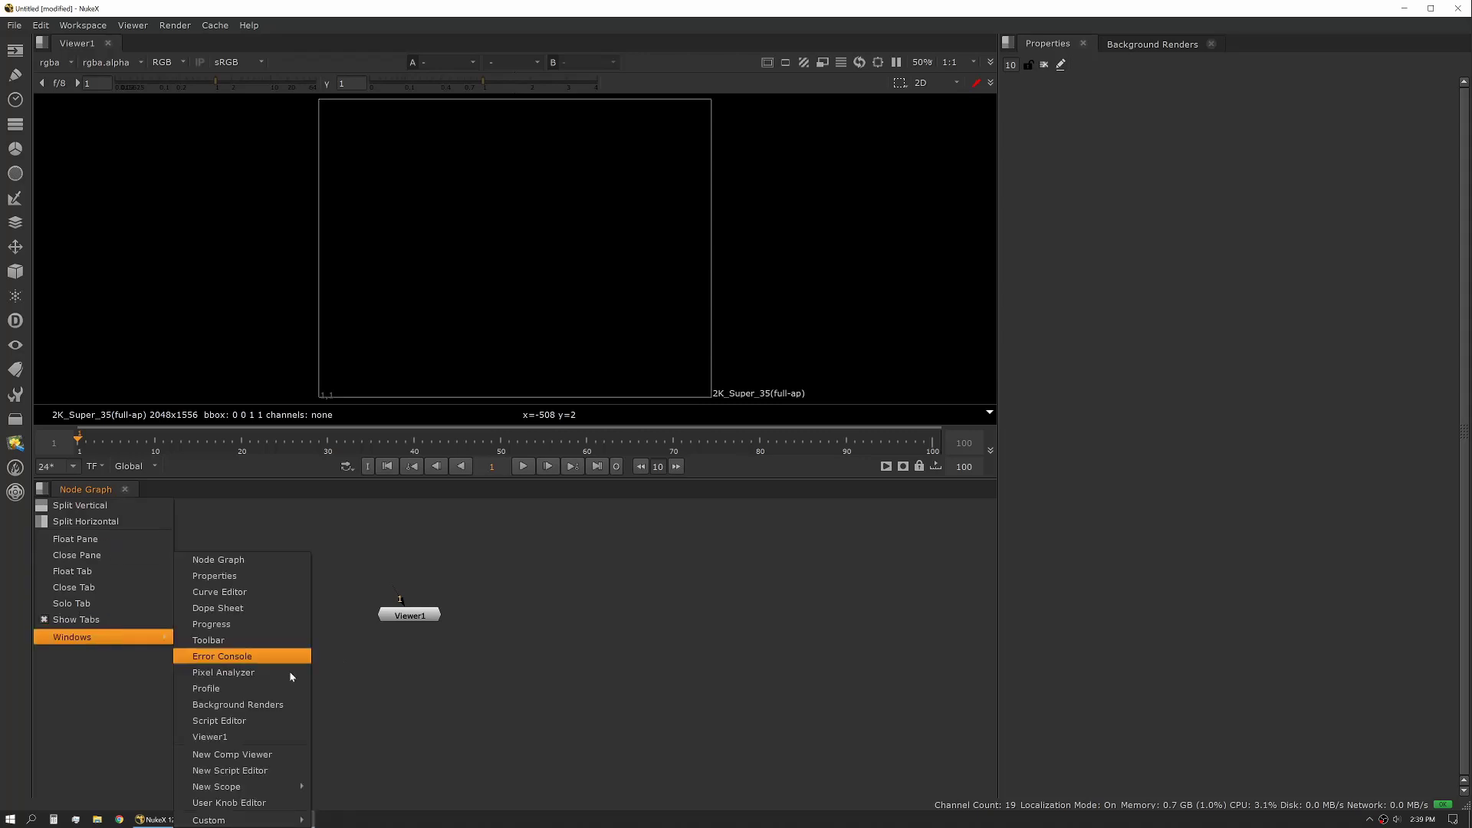
{"action": "left_click", "coordinate": [245, 656]}
{"action": "left_click", "coordinate": [41, 492]}
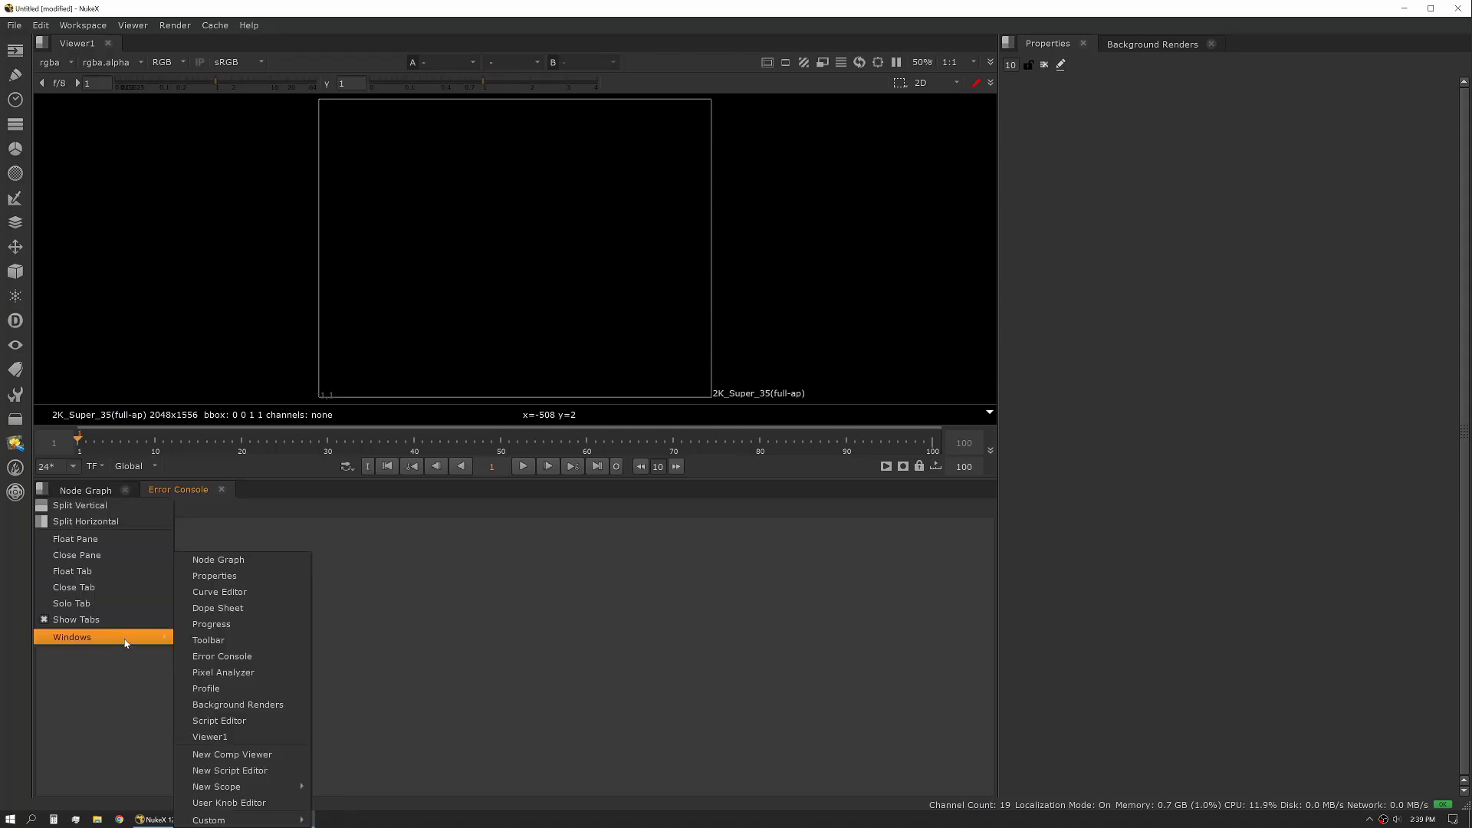
{"action": "left_click", "coordinate": [242, 719]}
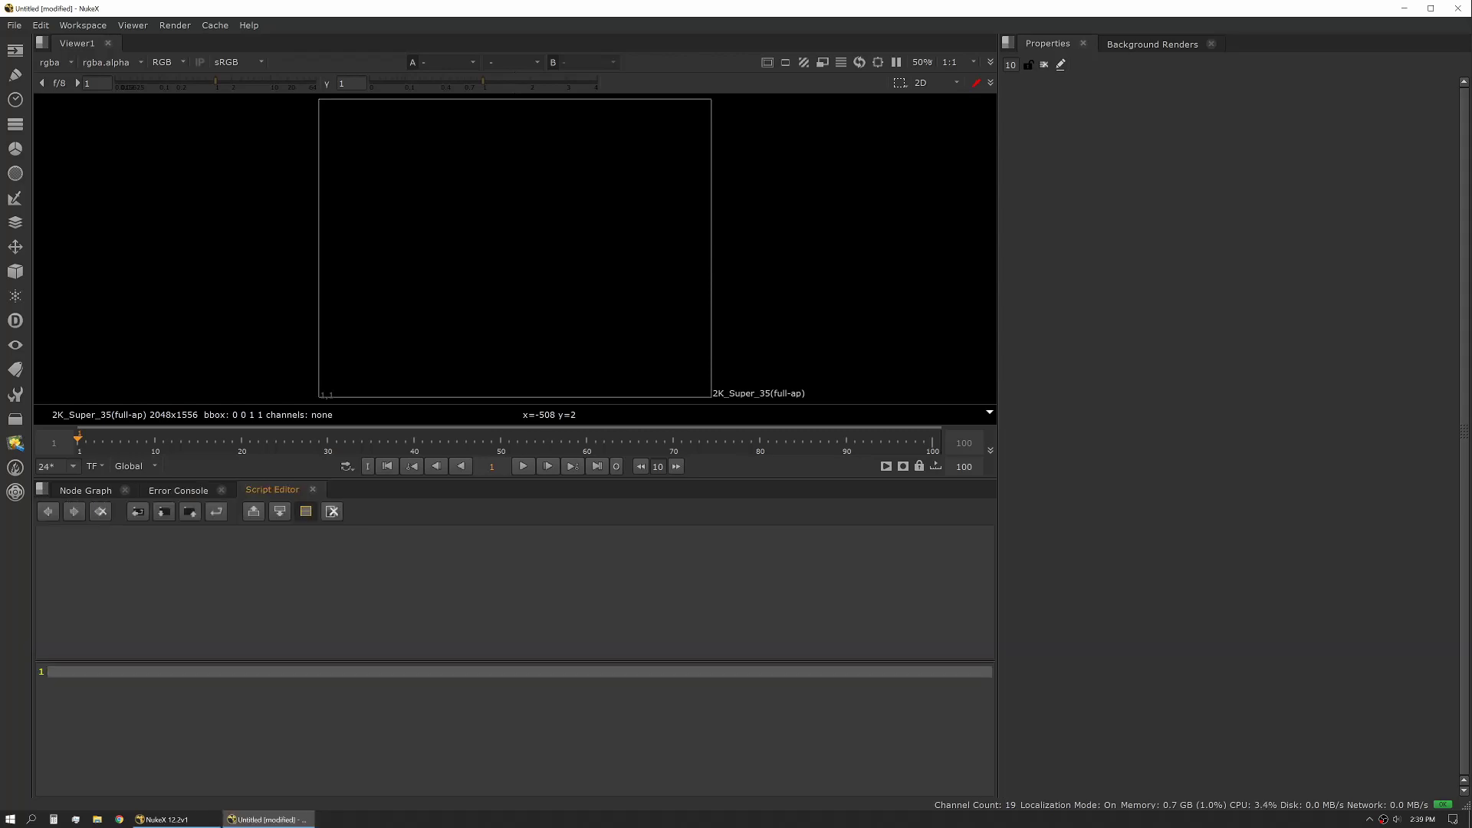
Add Curve Editor and Dope Sheet tabs to the lower pane as well
{"action": "left_click", "coordinate": [43, 490]}
{"action": "mouse_move", "coordinate": [99, 636]}
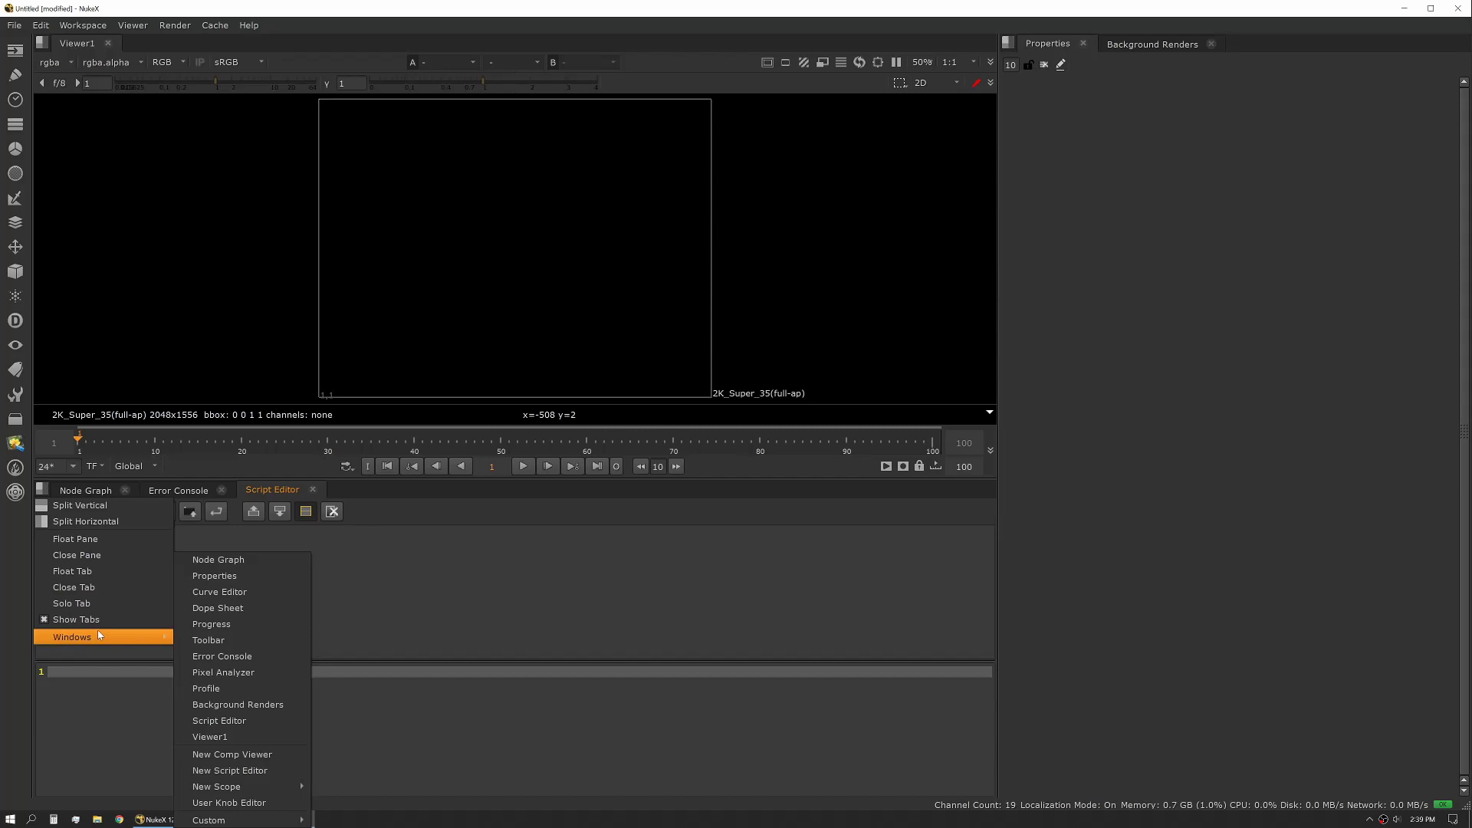
{"action": "left_click", "coordinate": [207, 592]}
{"action": "left_click", "coordinate": [41, 490]}
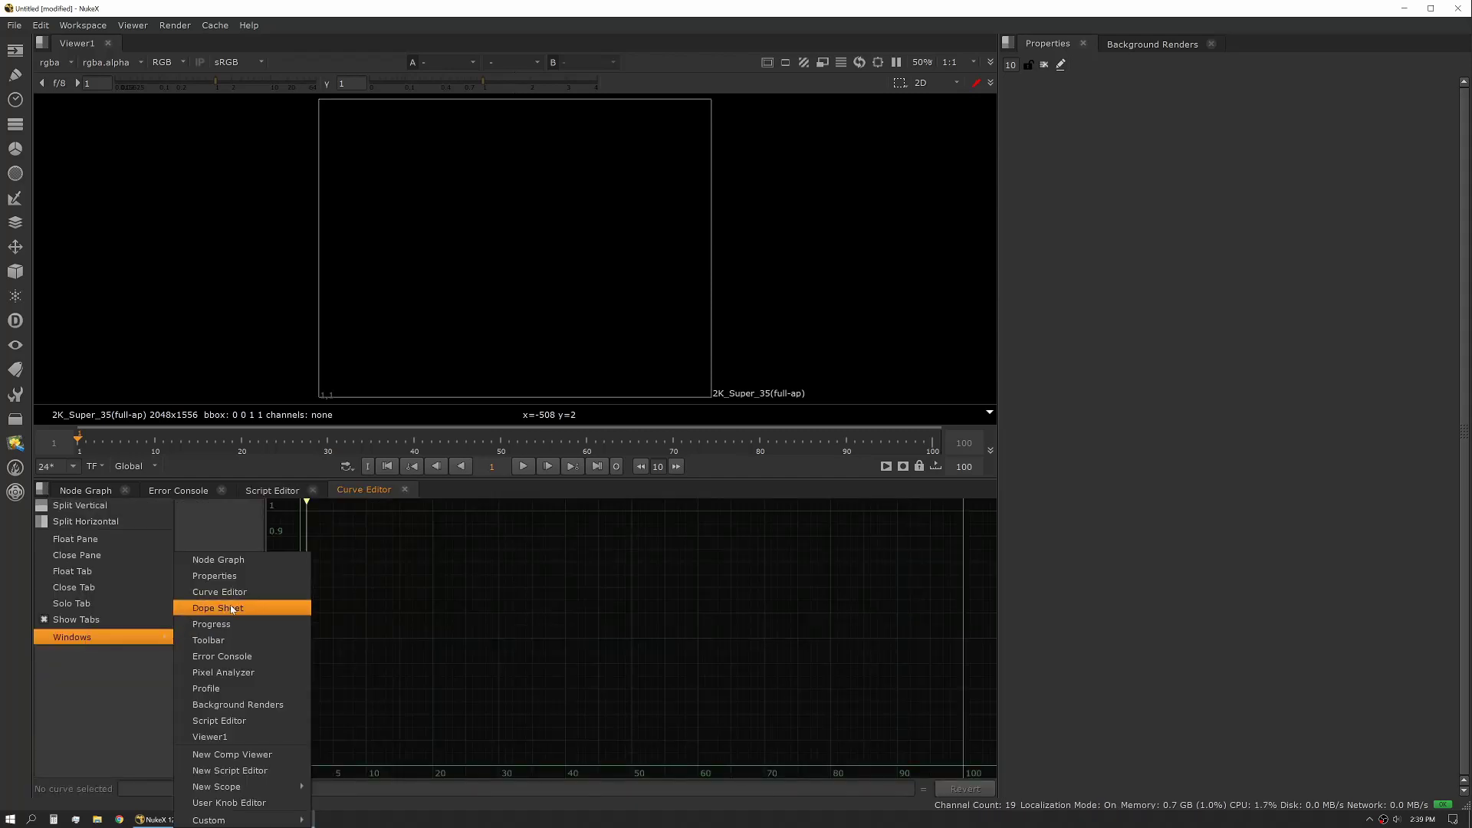
{"action": "left_click", "coordinate": [222, 608]}
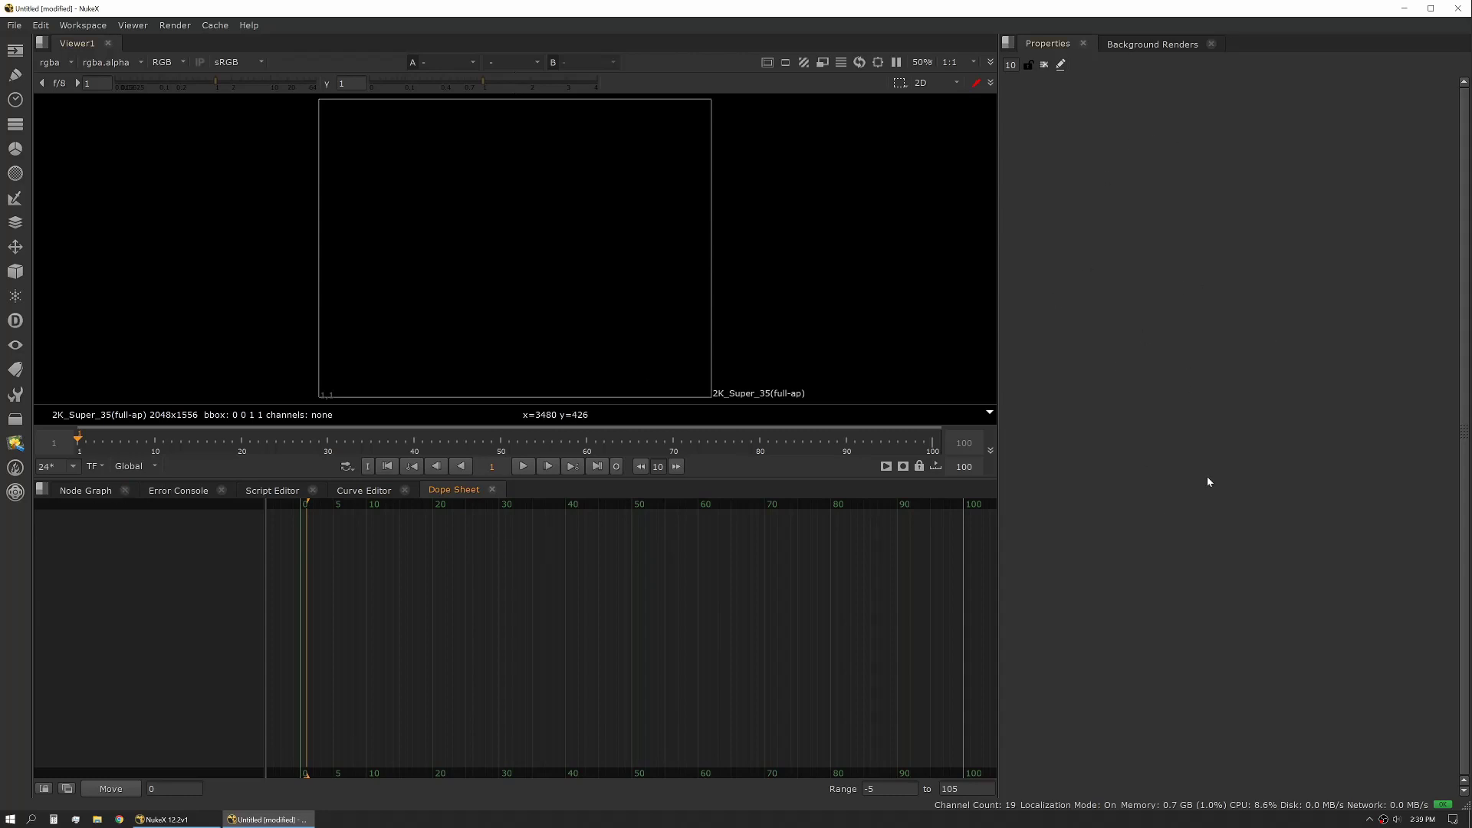
Dock Node Graph, Script Editor and Error Console in a pane beneath Properties
{"action": "left_click", "coordinate": [1008, 43]}
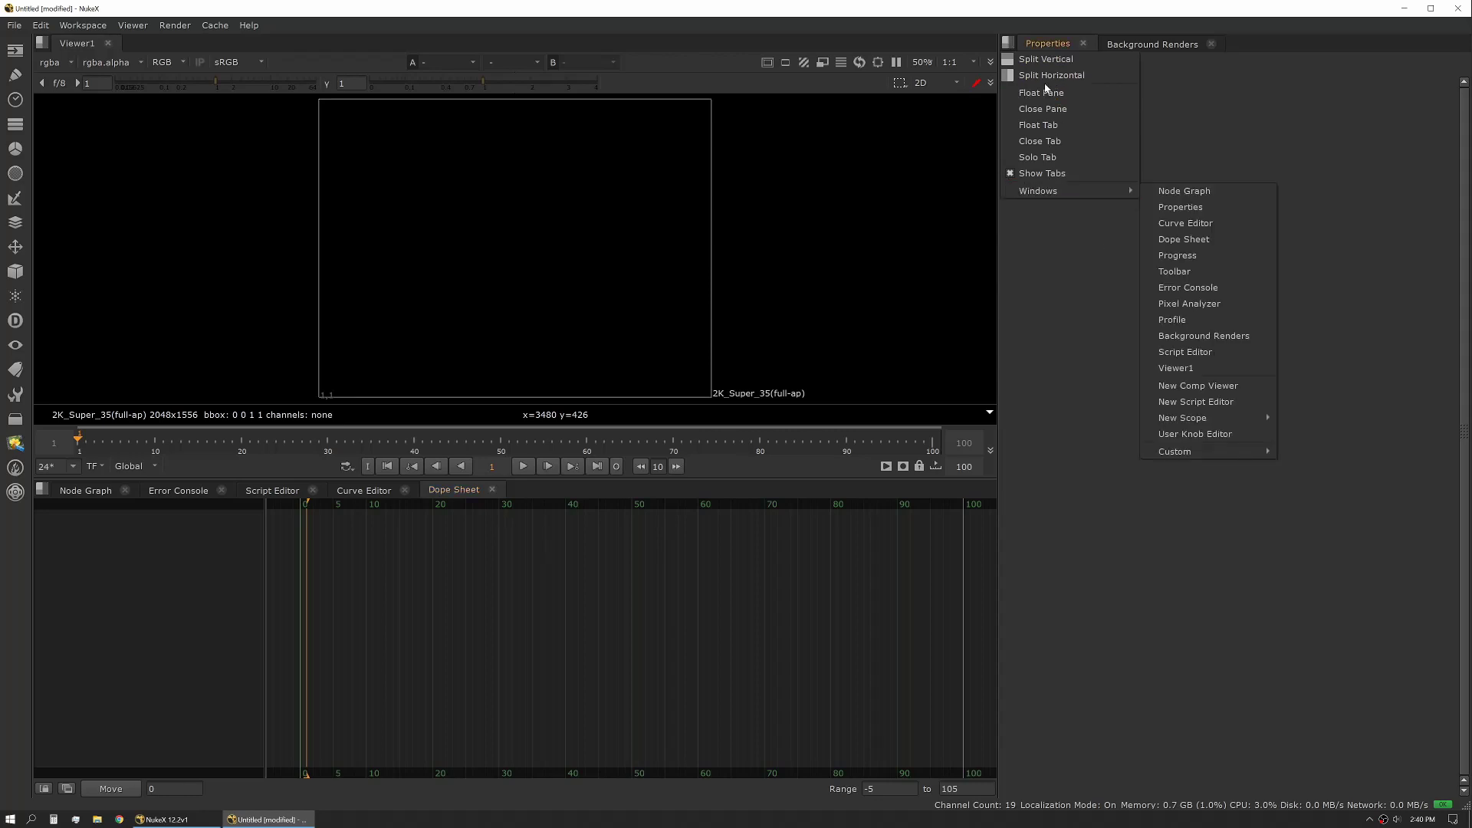
{"action": "left_click", "coordinate": [1091, 371]}
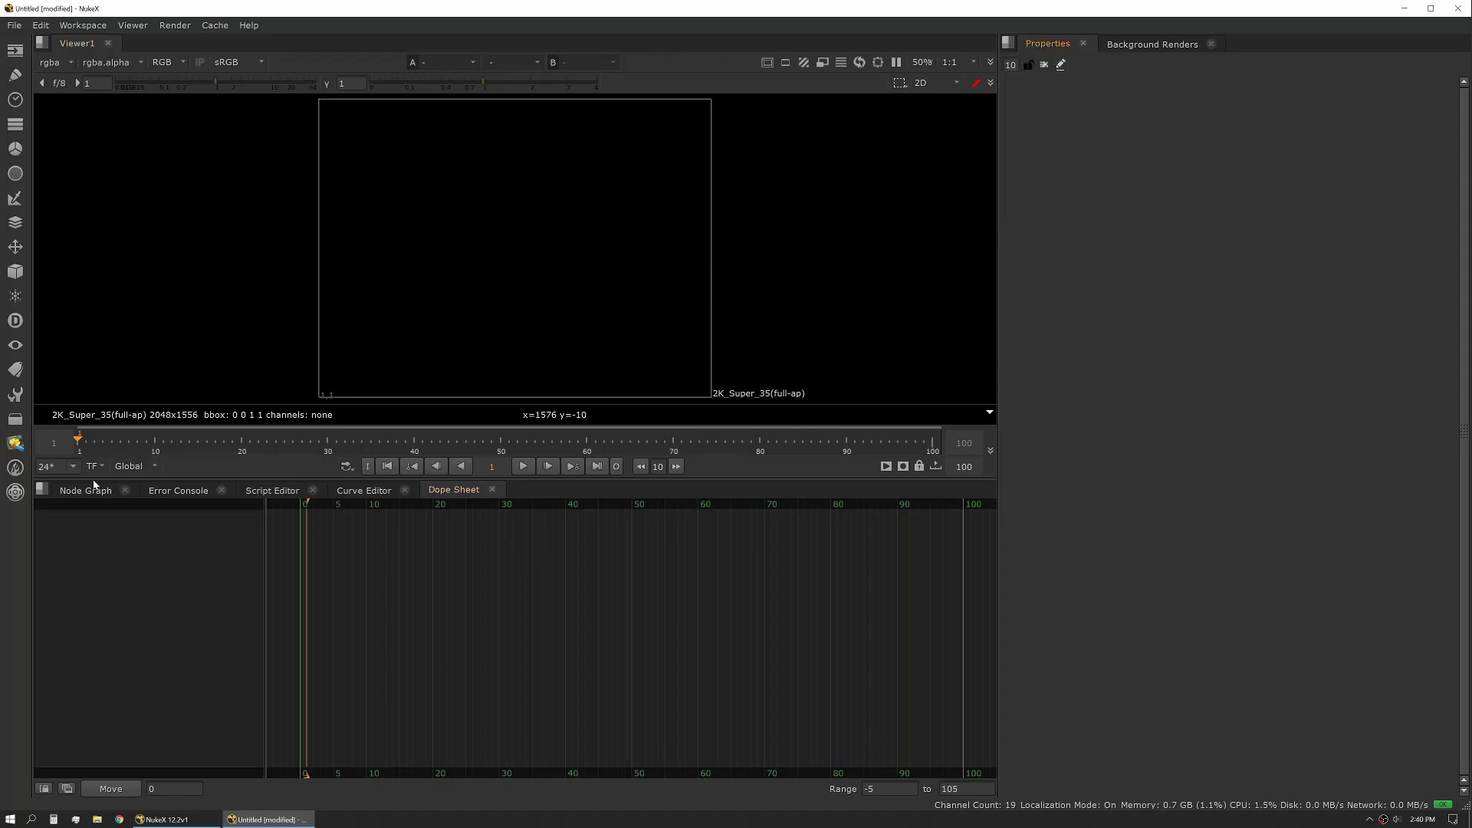
{"action": "left_click_drag", "start_coordinate": [81, 493], "coordinate": [1171, 473]}
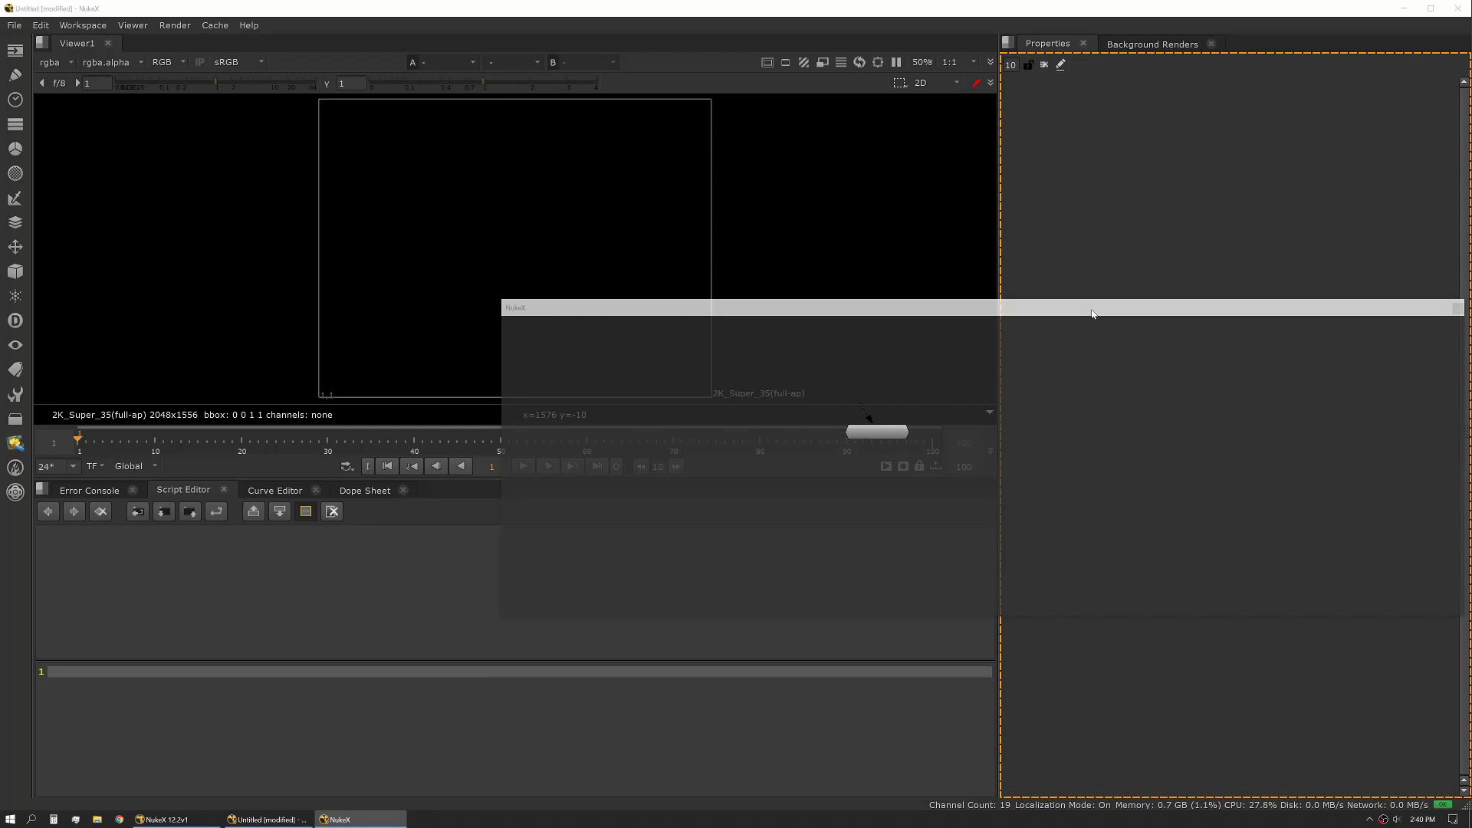
{"action": "left_click_drag", "start_coordinate": [1092, 314], "coordinate": [1204, 669]}
{"action": "mouse_move", "coordinate": [1213, 772]}
{"action": "left_mouse_down"}
{"action": "mouse_move", "coordinate": [1216, 794]}
{"action": "mouse_move", "coordinate": [1265, 727]}
{"action": "mouse_move", "coordinate": [1446, 555]}
{"action": "mouse_move", "coordinate": [1465, 556]}
{"action": "mouse_move", "coordinate": [1267, 651]}
{"action": "mouse_move", "coordinate": [1219, 784]}
{"action": "left_mouse_up"}
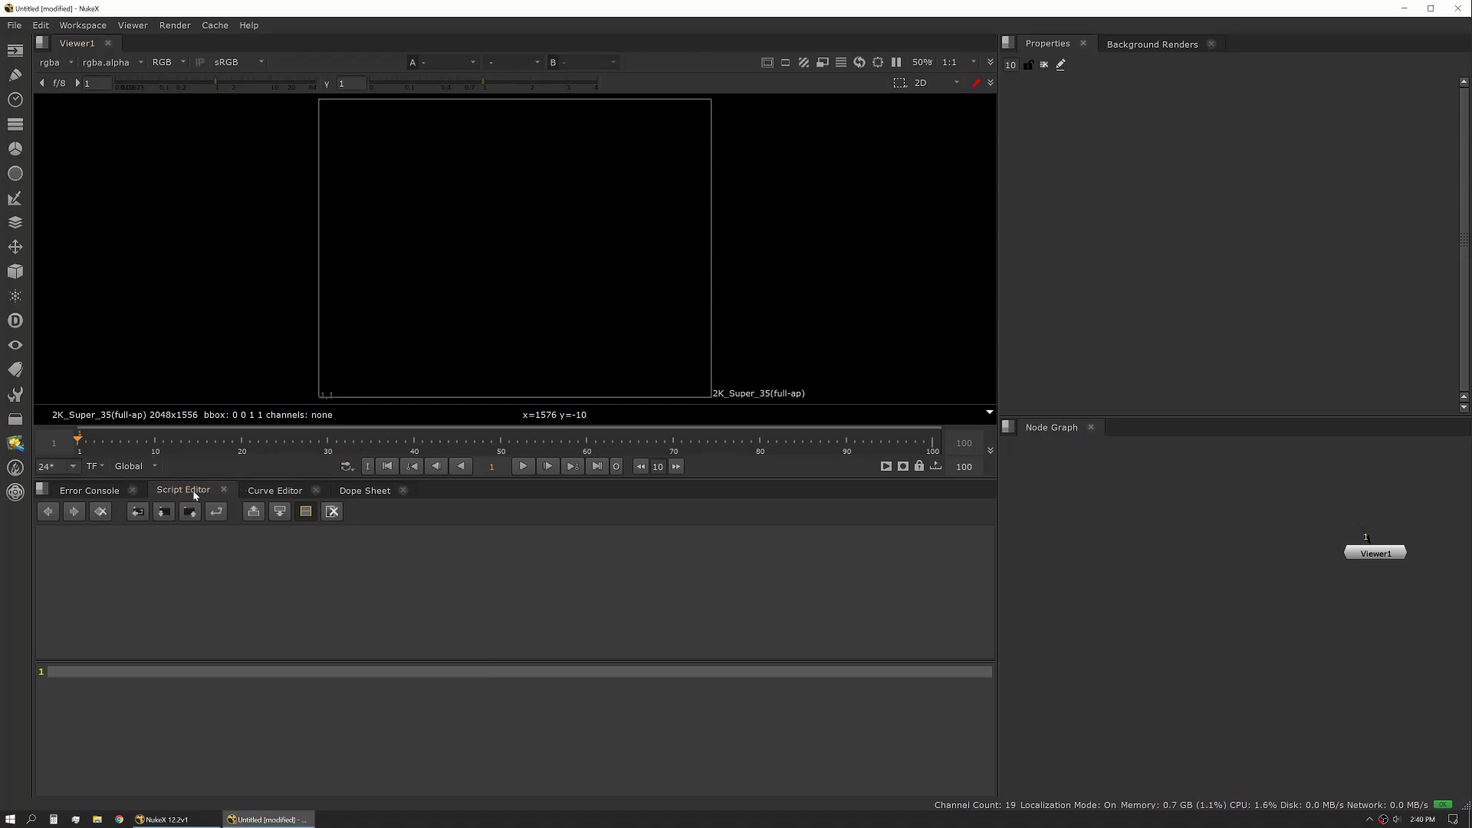
{"action": "left_click_drag", "start_coordinate": [194, 495], "coordinate": [1163, 435]}
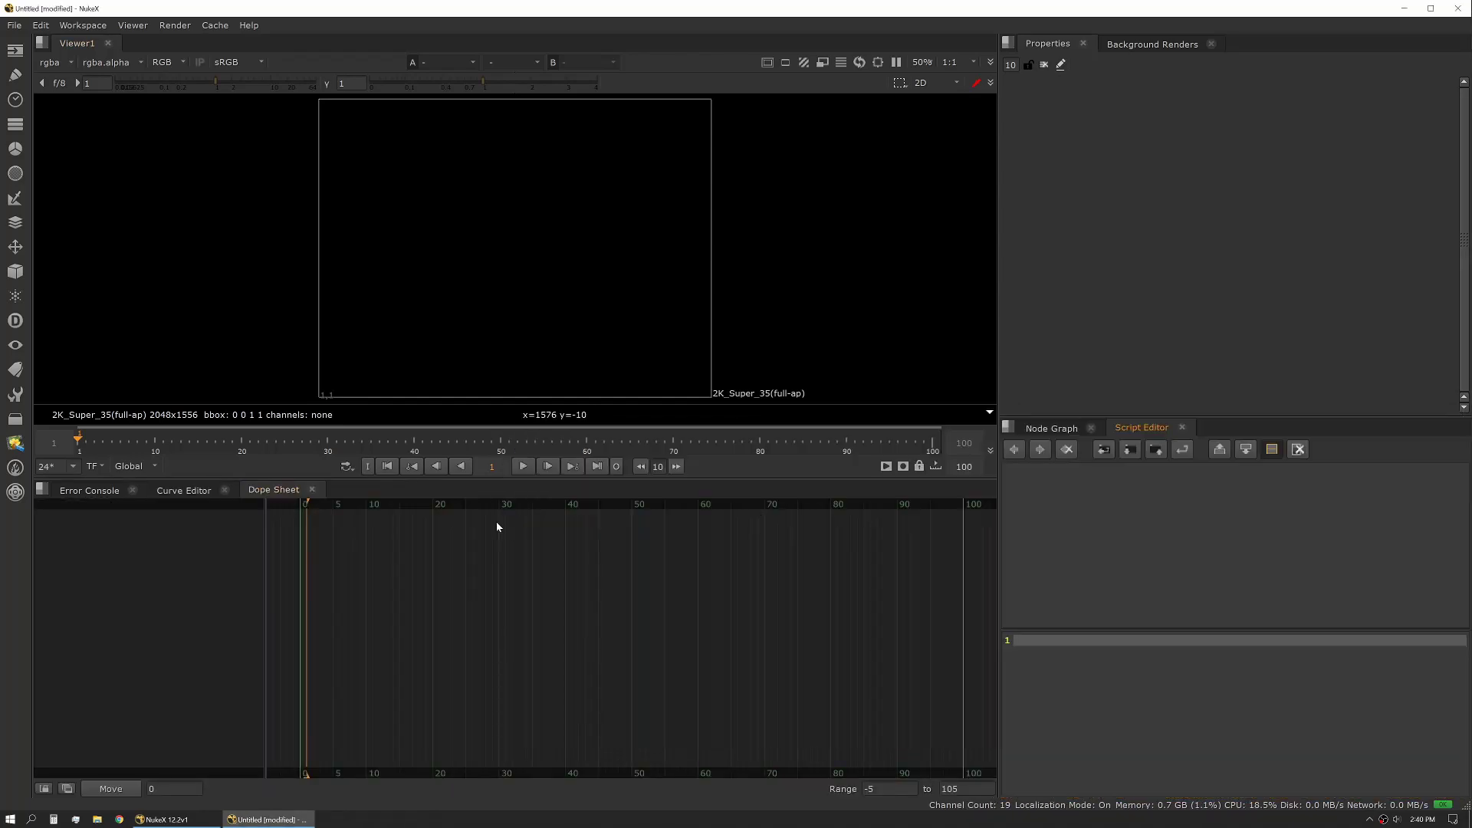
{"action": "left_click_drag", "start_coordinate": [120, 497], "coordinate": [1234, 429]}
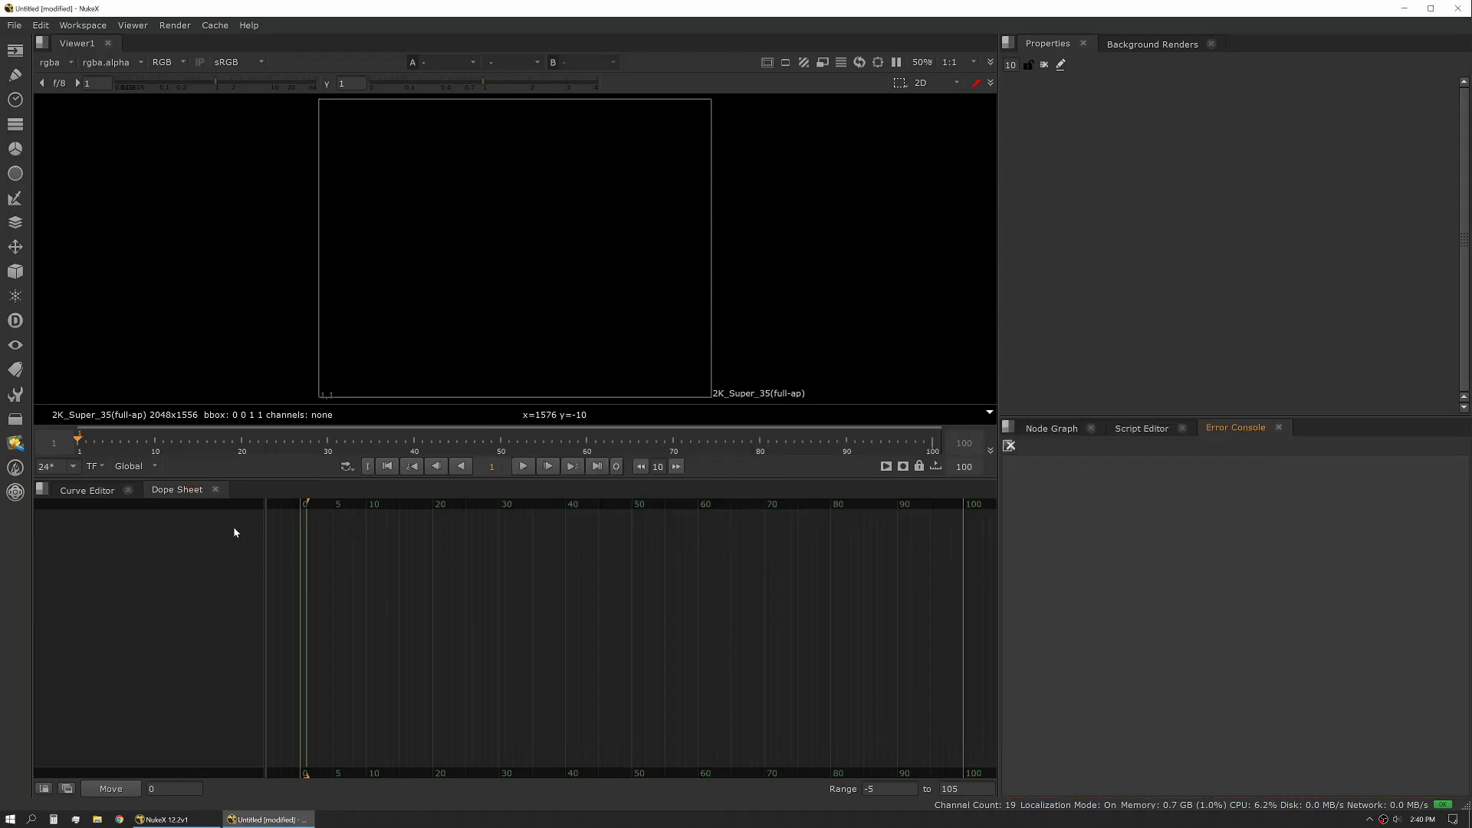
Leave Dope Sheet active under the viewer and lower the divider to enlarge the viewer
{"action": "left_click", "coordinate": [82, 490]}
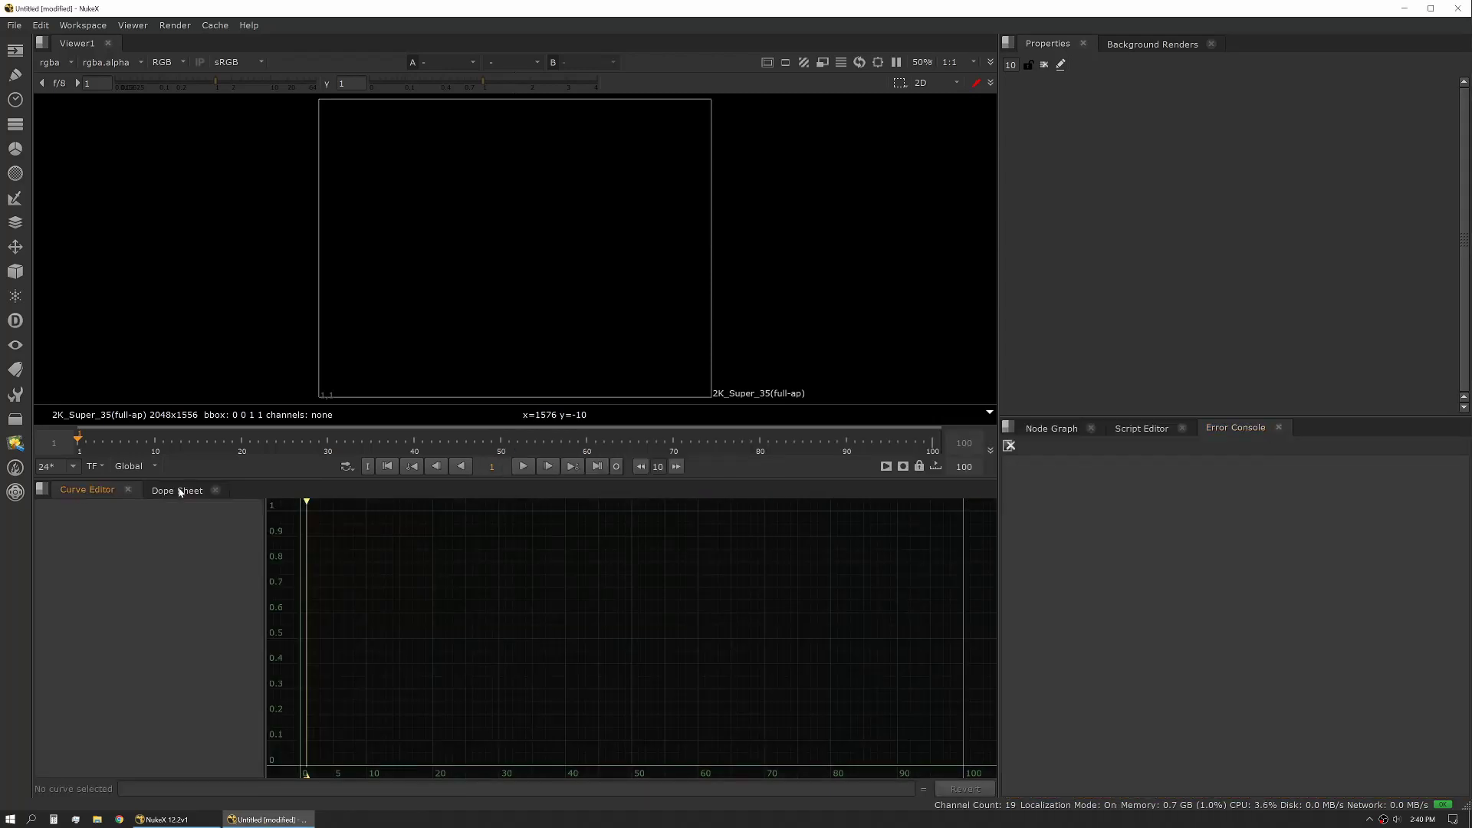
{"action": "left_click", "coordinate": [179, 491]}
{"action": "left_click", "coordinate": [91, 495]}
{"action": "left_click", "coordinate": [184, 491]}
{"action": "left_click_drag", "start_coordinate": [299, 479], "coordinate": [311, 633]}
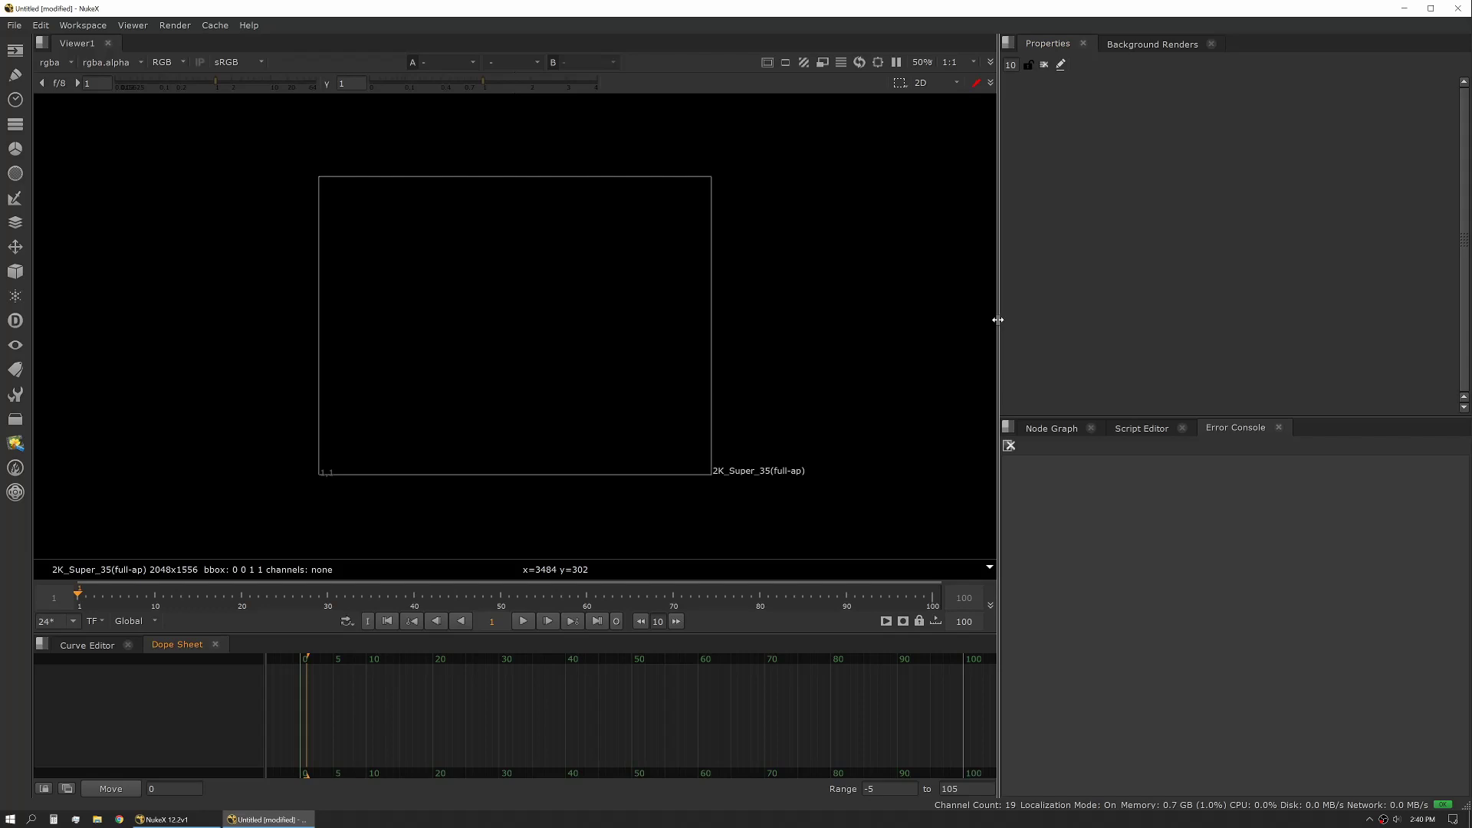
Widen the Properties column slightly and raise the Viewer/Dope Sheet divider for a taller Dope Sheet
{"action": "mouse_move", "coordinate": [997, 320]}
{"action": "left_mouse_down"}
{"action": "mouse_move", "coordinate": [1173, 325]}
{"action": "mouse_move", "coordinate": [963, 328]}
{"action": "mouse_move", "coordinate": [1154, 338]}
{"action": "mouse_move", "coordinate": [978, 333]}
{"action": "left_mouse_up"}
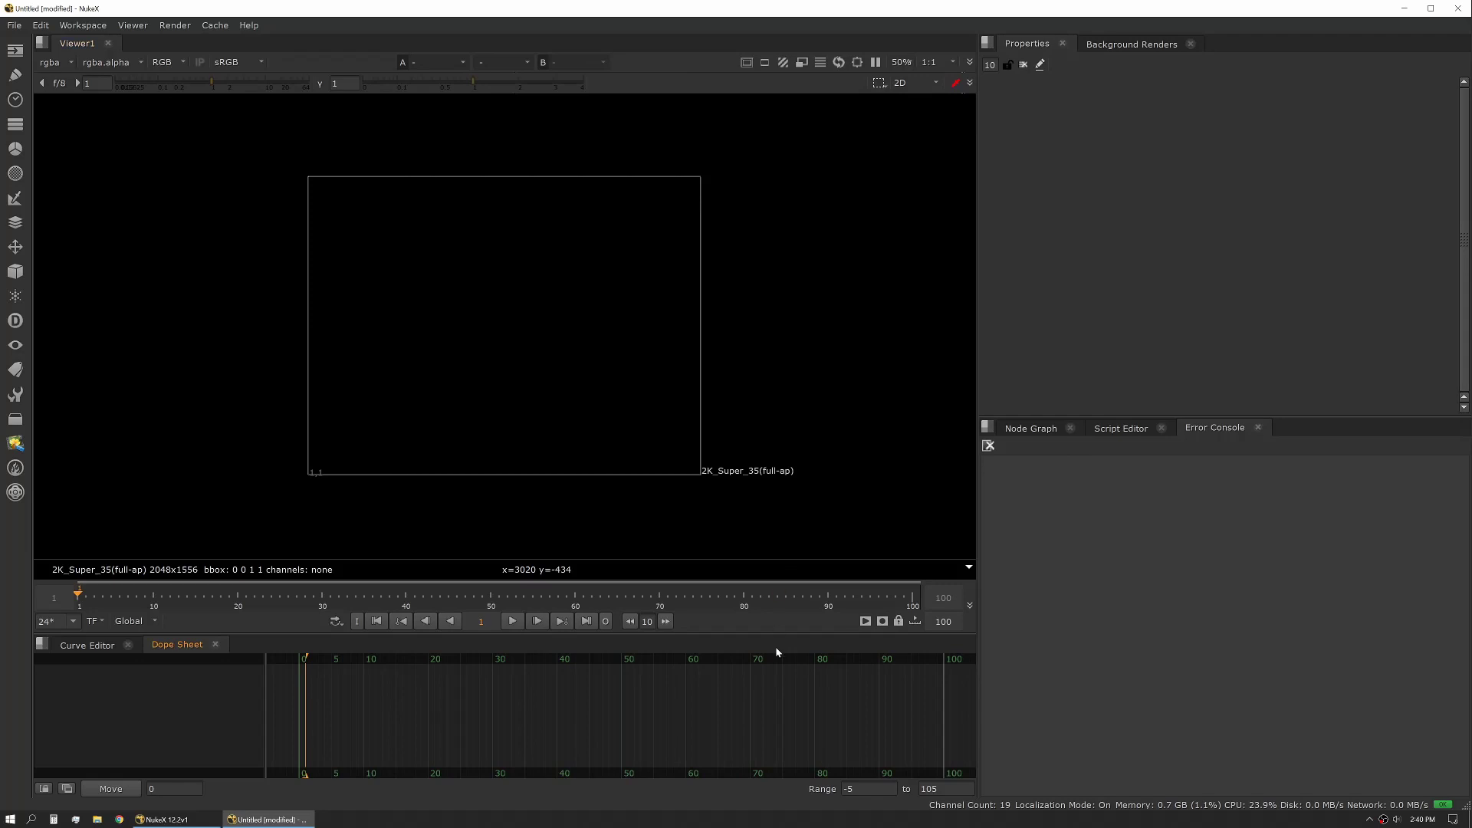
{"action": "mouse_move", "coordinate": [774, 635]}
{"action": "left_mouse_down"}
{"action": "mouse_move", "coordinate": [792, 516]}
{"action": "mouse_move", "coordinate": [792, 625]}
{"action": "mouse_move", "coordinate": [790, 574]}
{"action": "mouse_move", "coordinate": [776, 608]}
{"action": "left_mouse_up"}
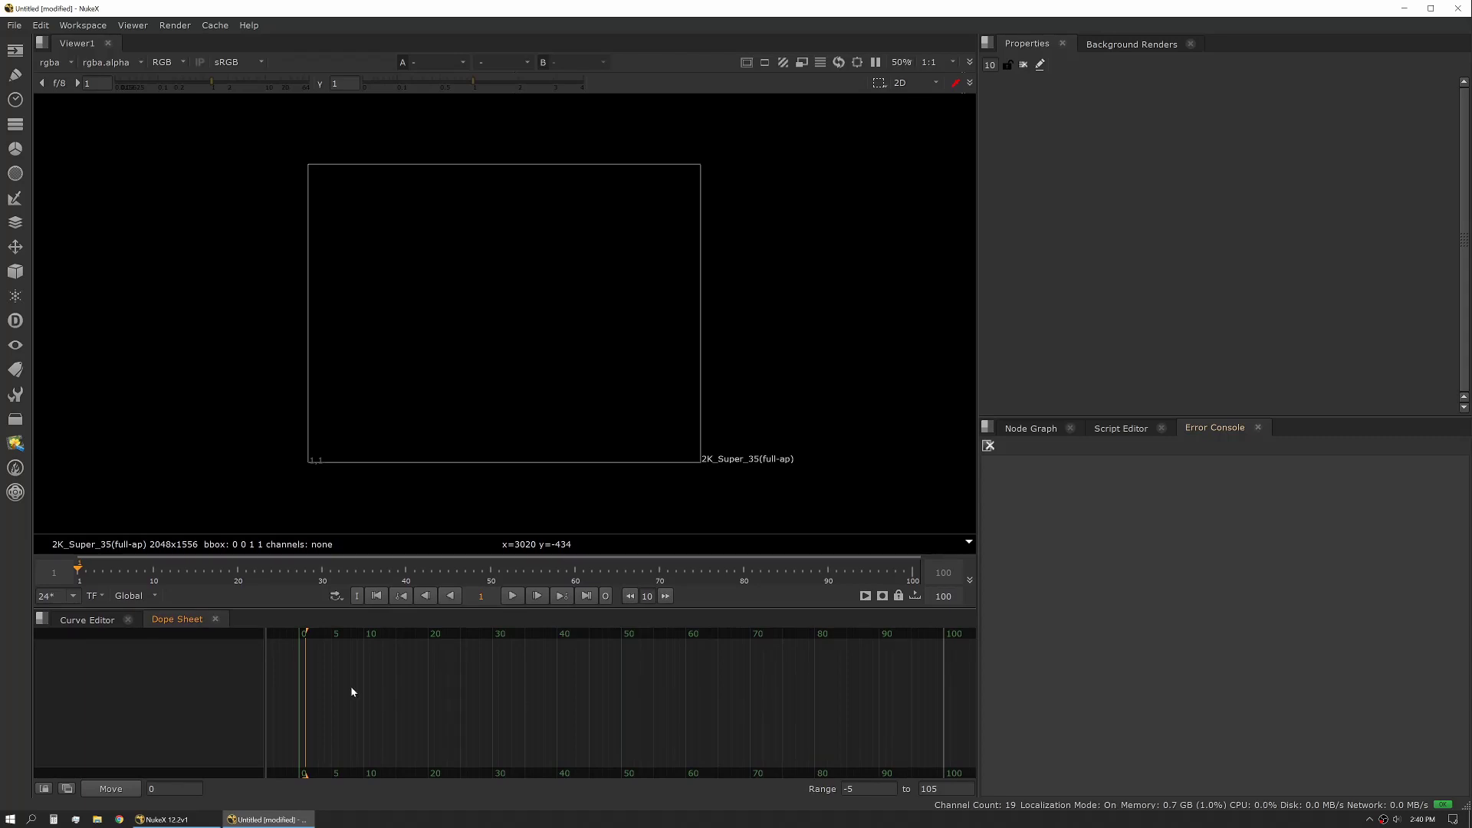
{"action": "key", "text": "space"}
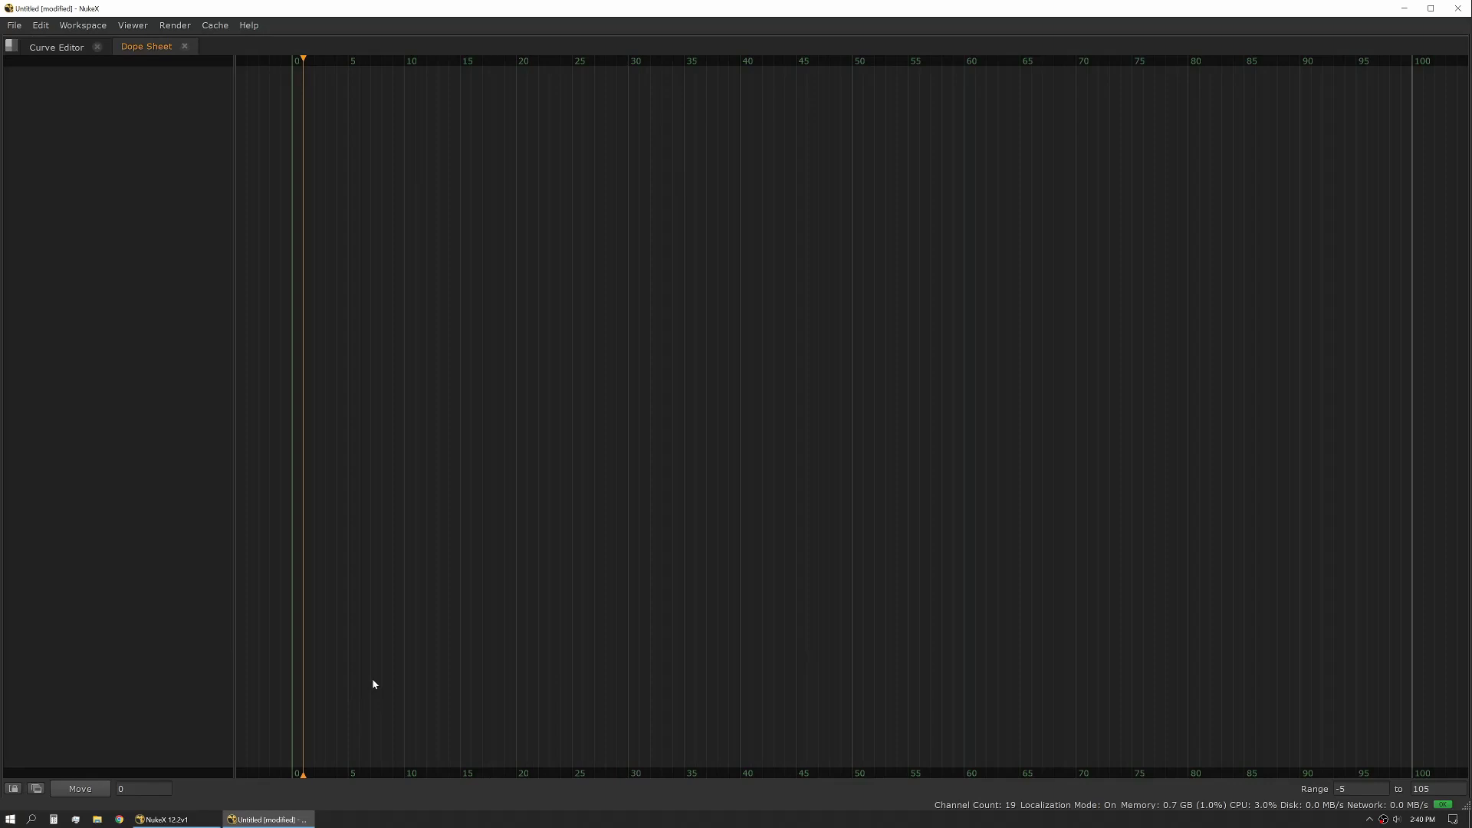
{"action": "key", "text": "space"}
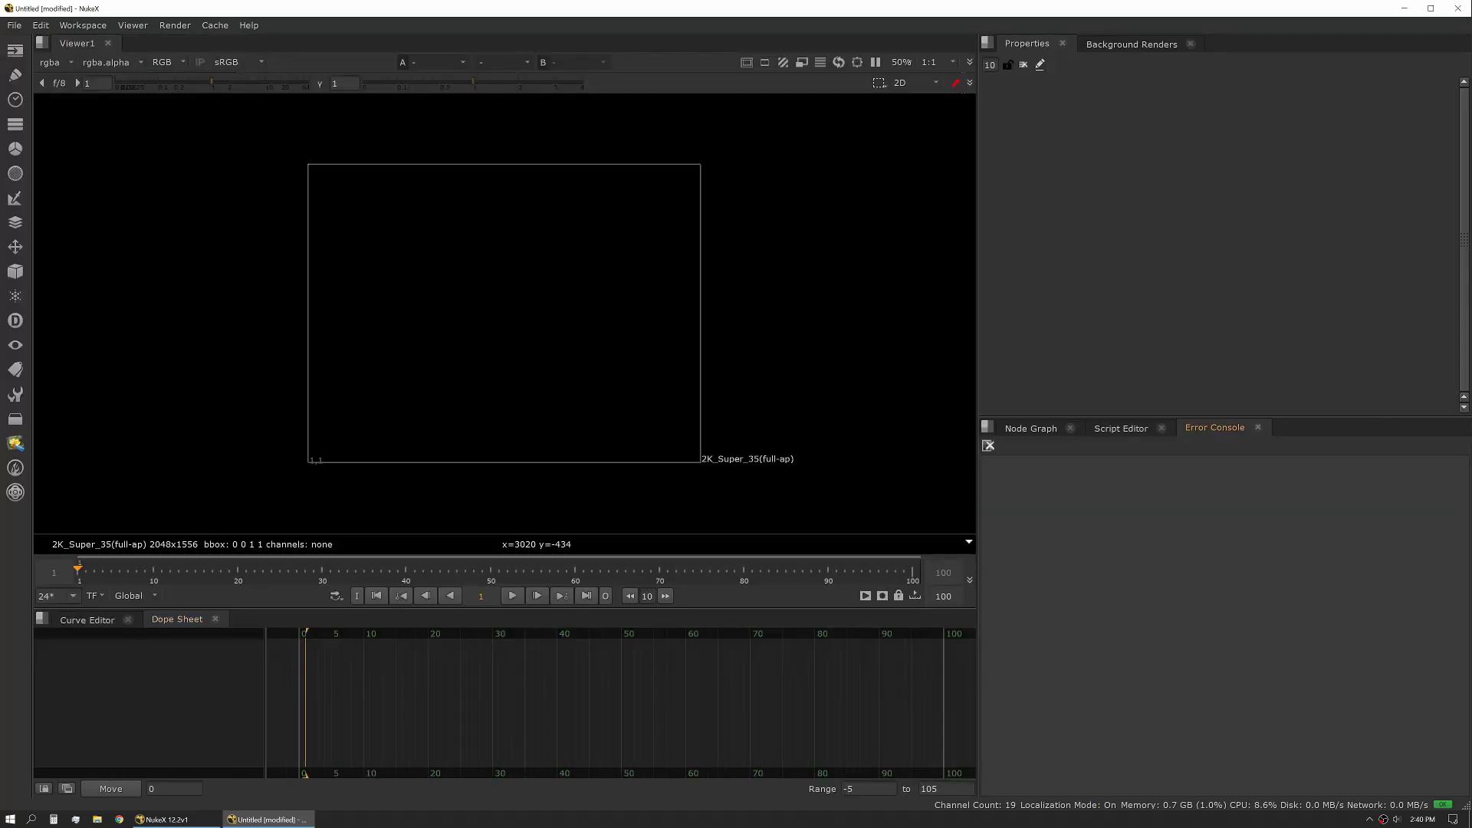
{"action": "left_click", "coordinate": [1028, 429]}
{"action": "key", "text": "space"}
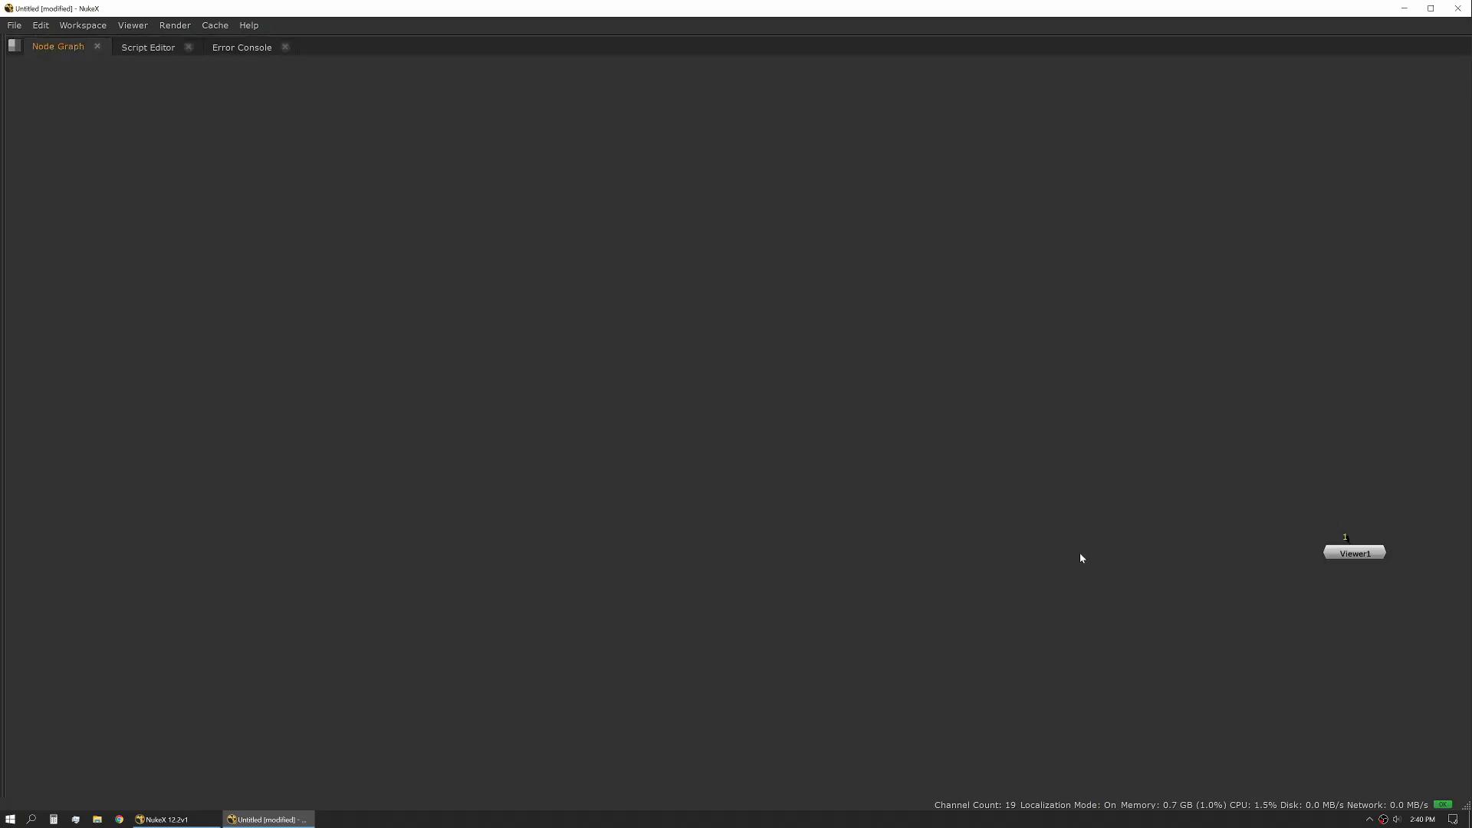
{"action": "key", "text": "space"}
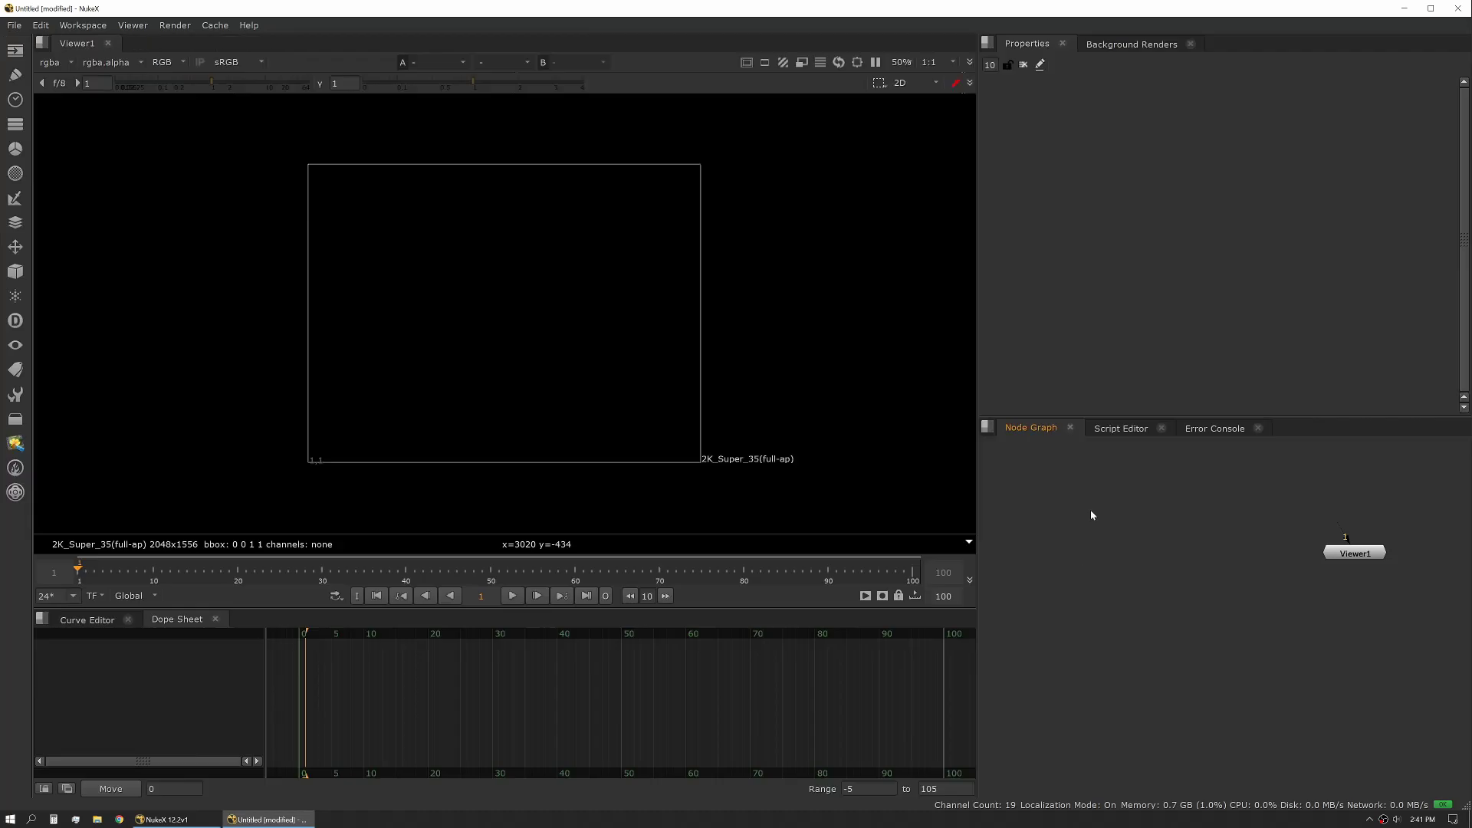
{"action": "key", "text": "space"}
{"action": "key", "text": "space"}
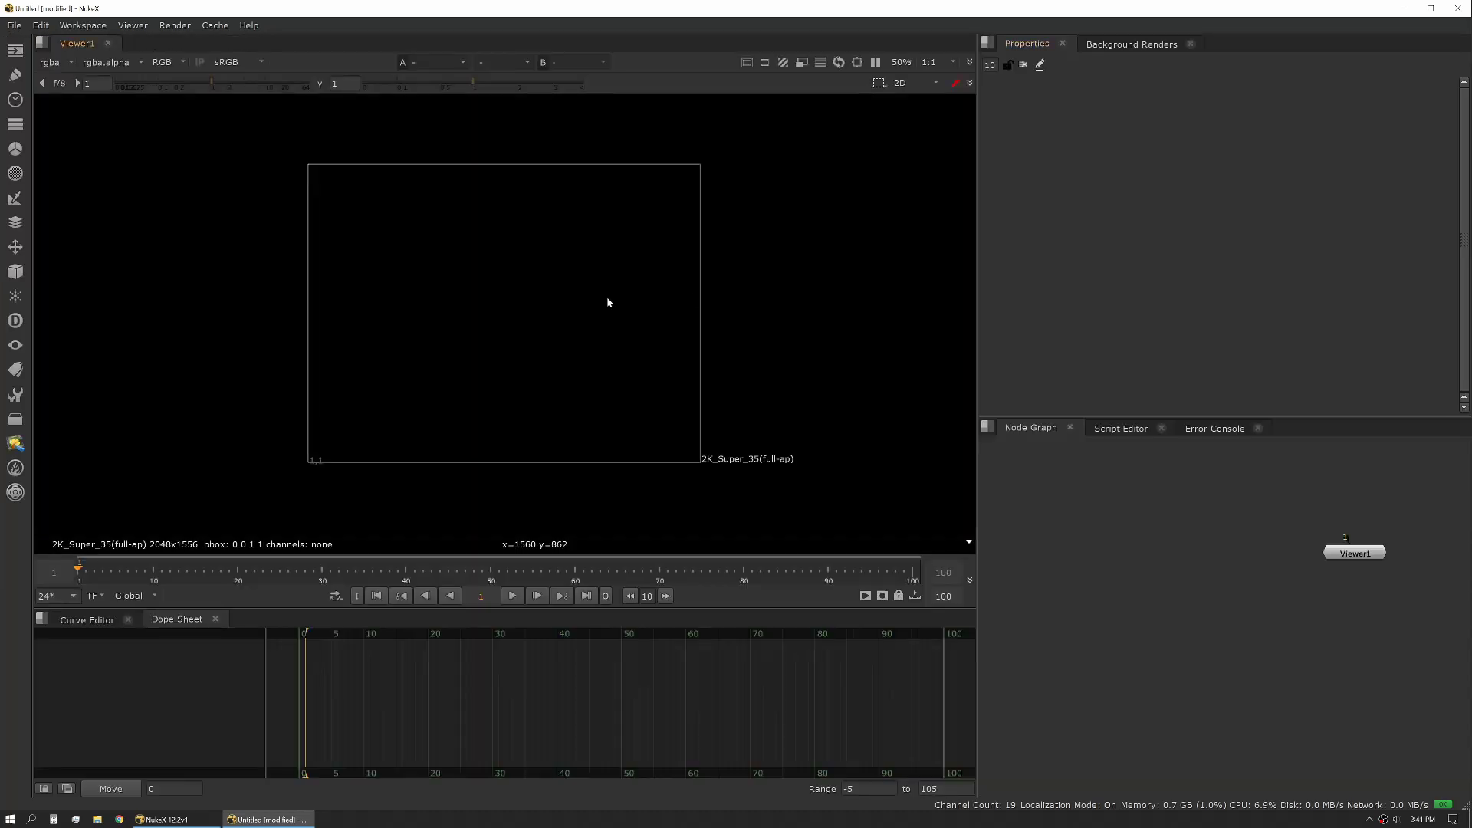
{"action": "key", "text": "space"}
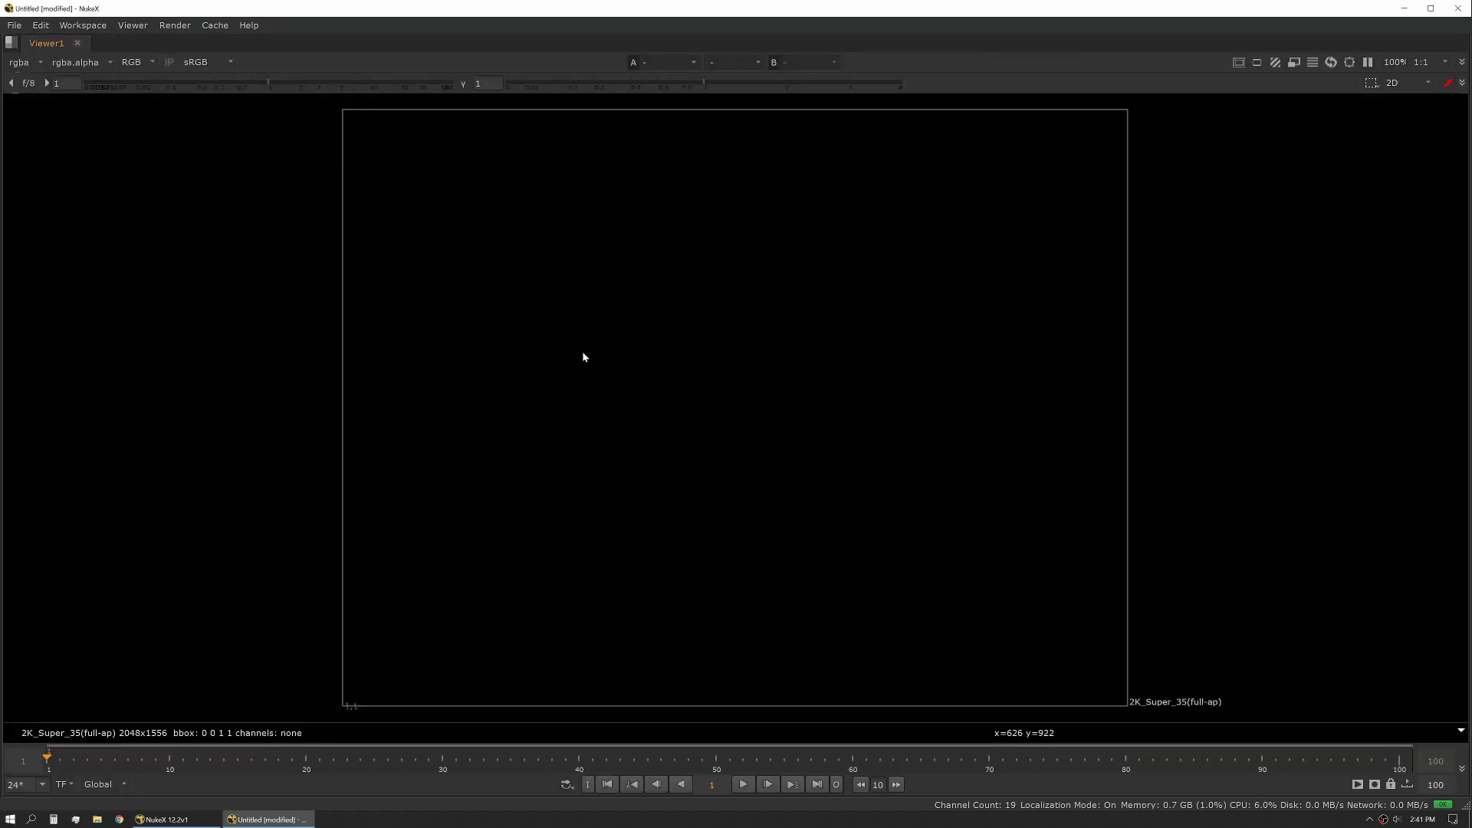
{"action": "key", "text": "space"}
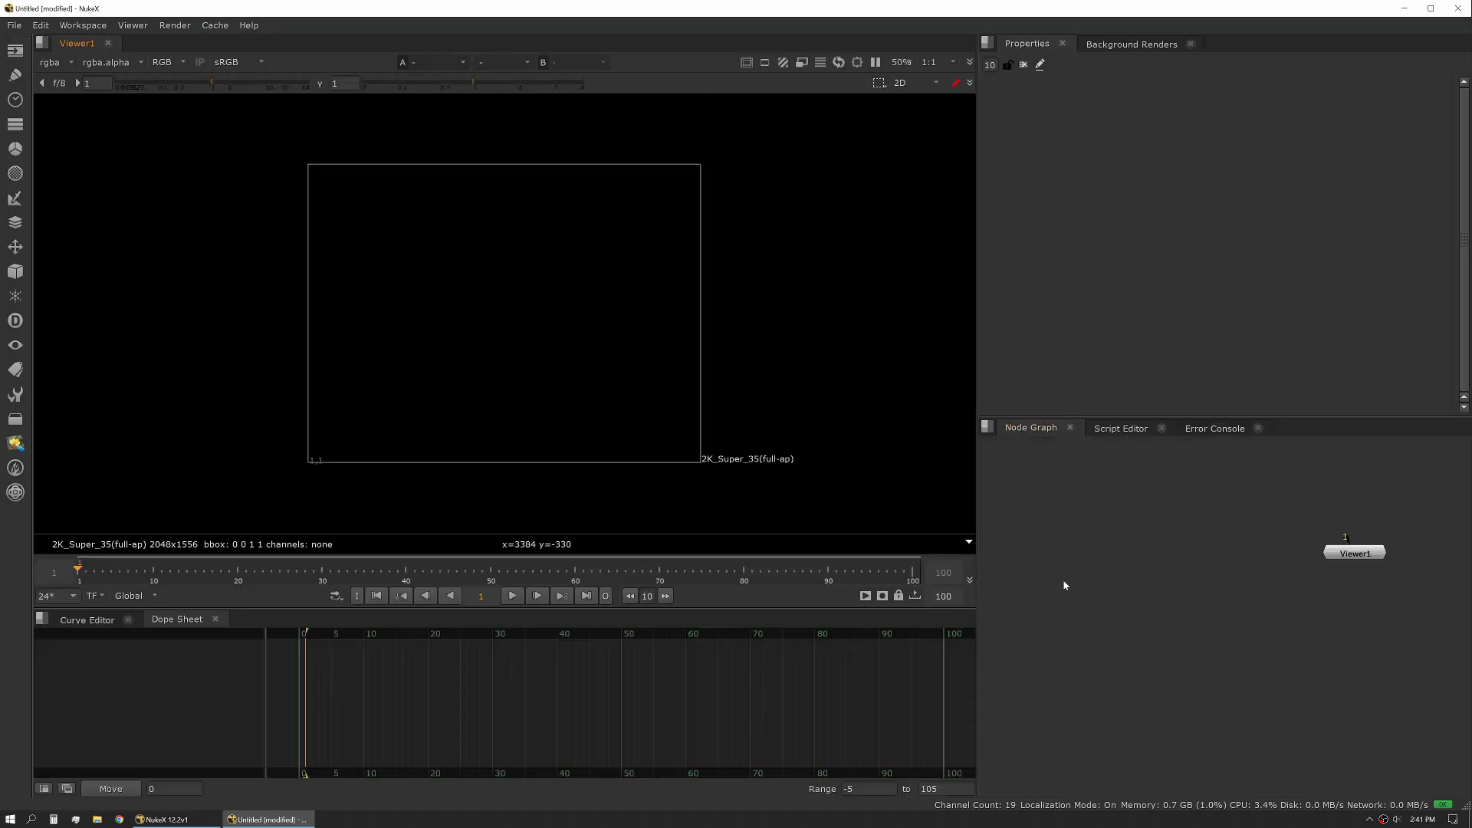
{"action": "key", "text": "space"}
{"action": "middle_click_drag", "start_coordinate": [1229, 503], "coordinate": [640, 342]}
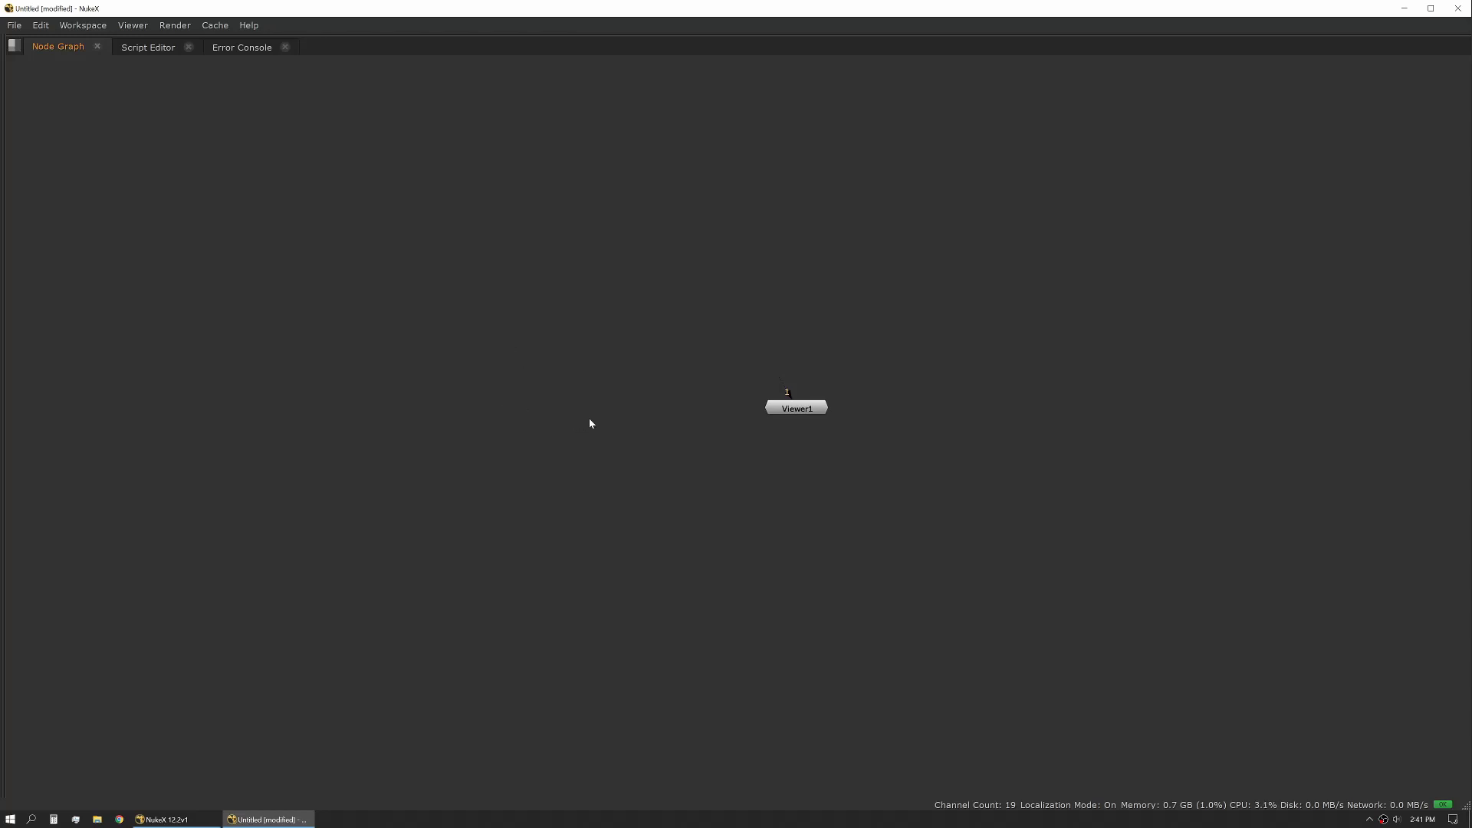
{"action": "key", "text": "space"}
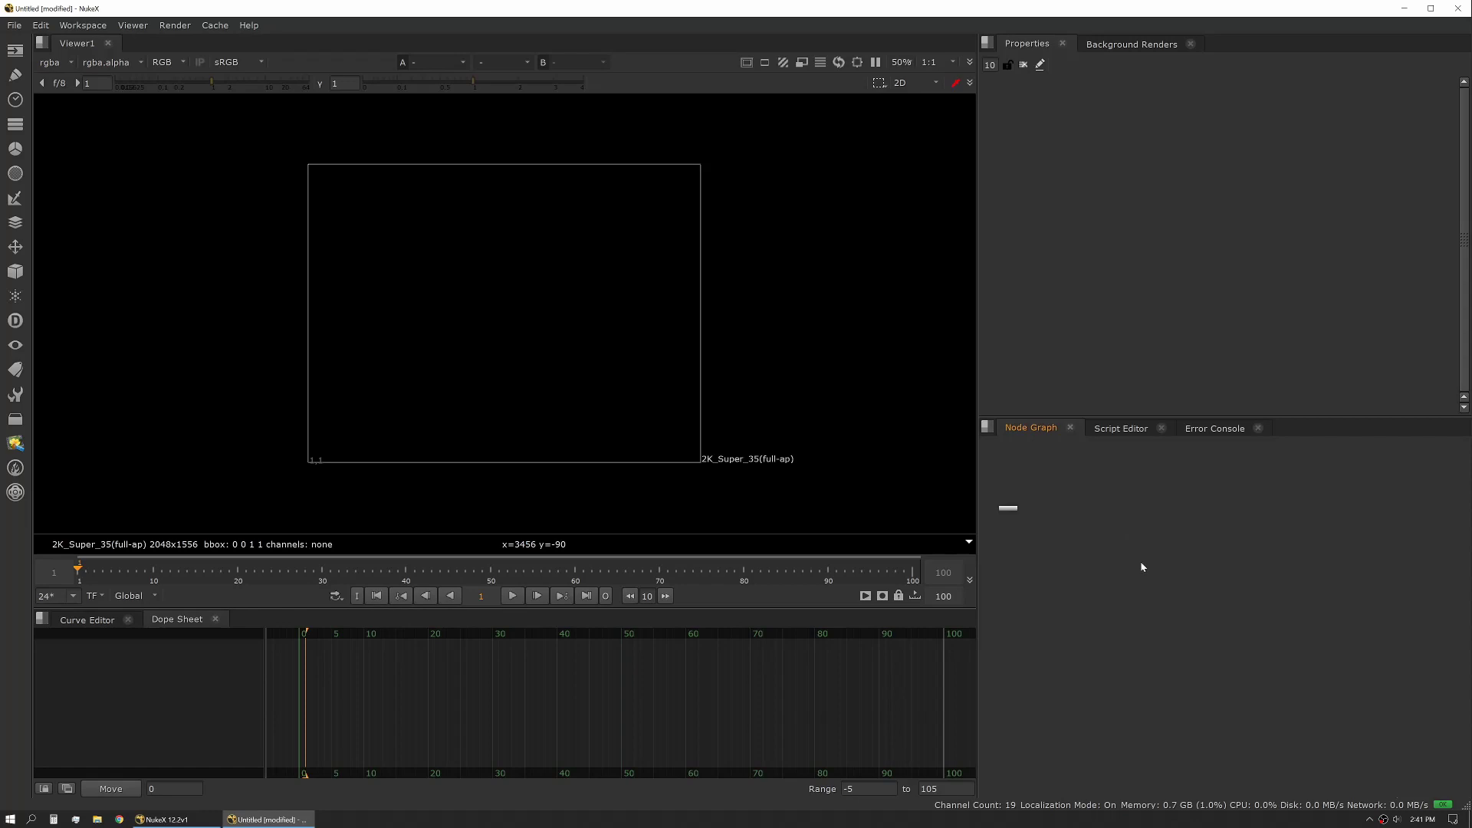
{"action": "key", "text": "f"}
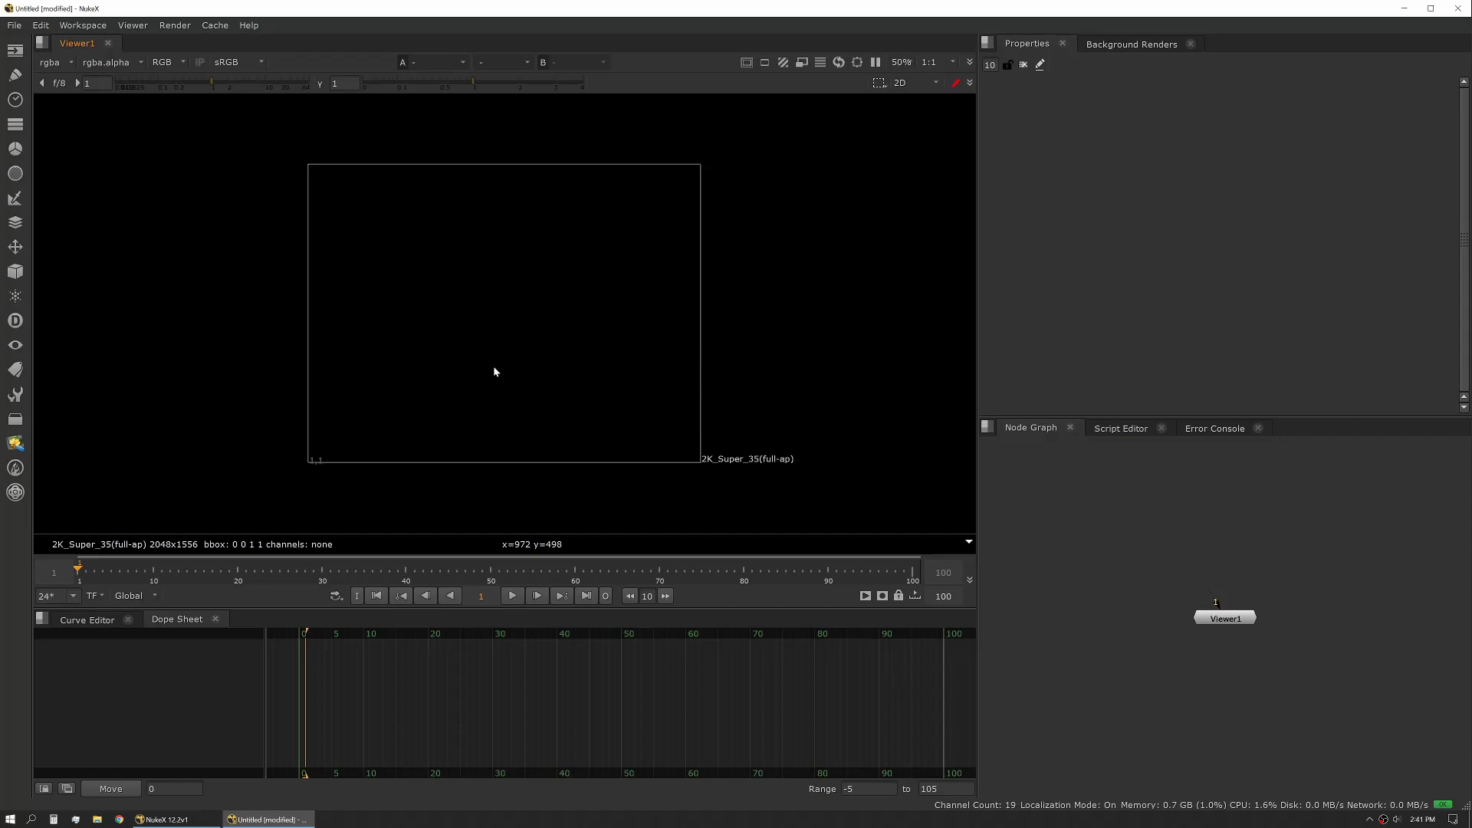
{"action": "scroll", "coordinate": [483, 371], "scroll_direction": "up", "scroll_amount": 2}
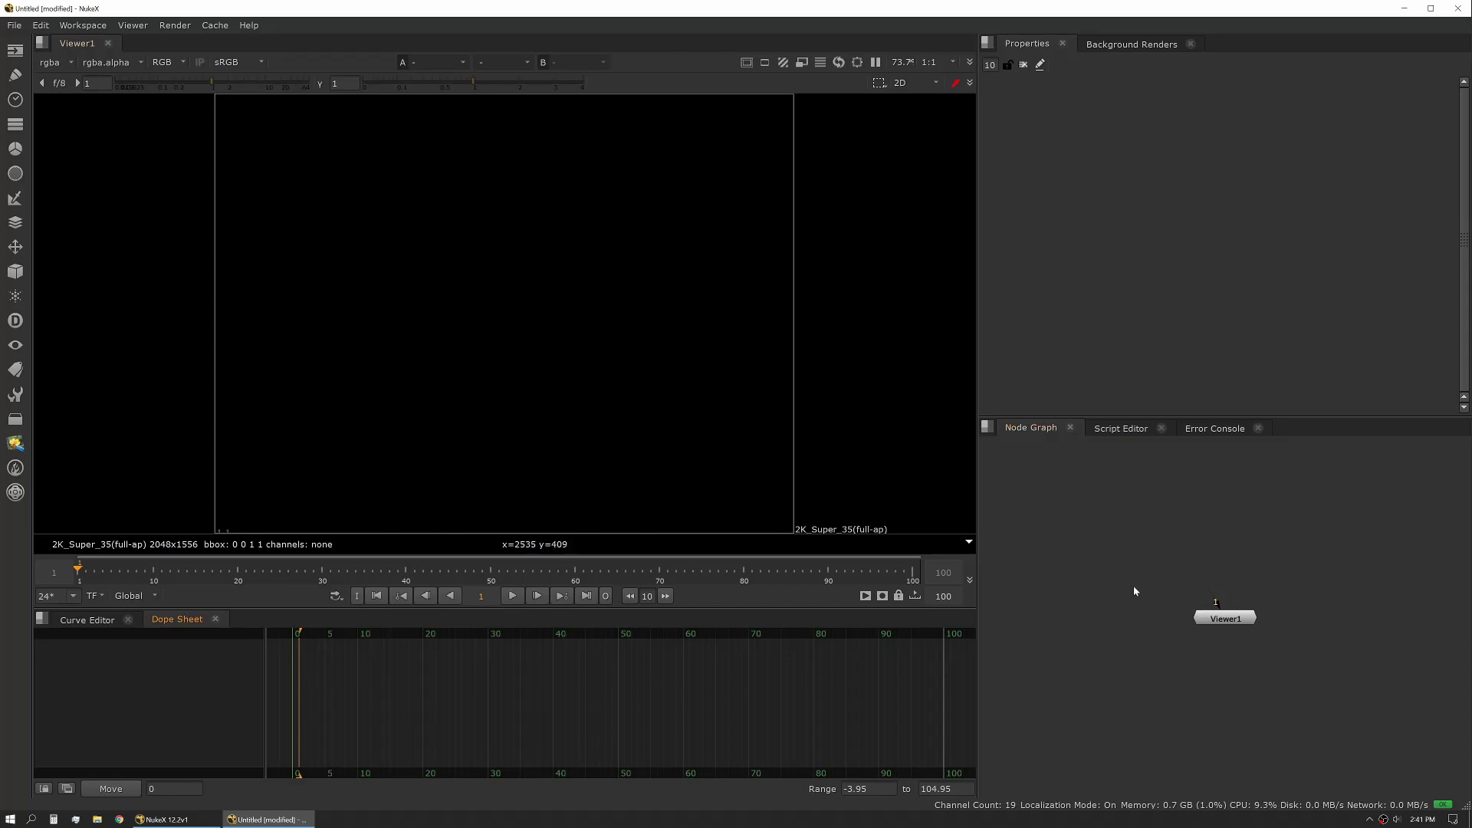
{"action": "scroll", "coordinate": [1181, 615], "scroll_direction": "down", "scroll_amount": 4}
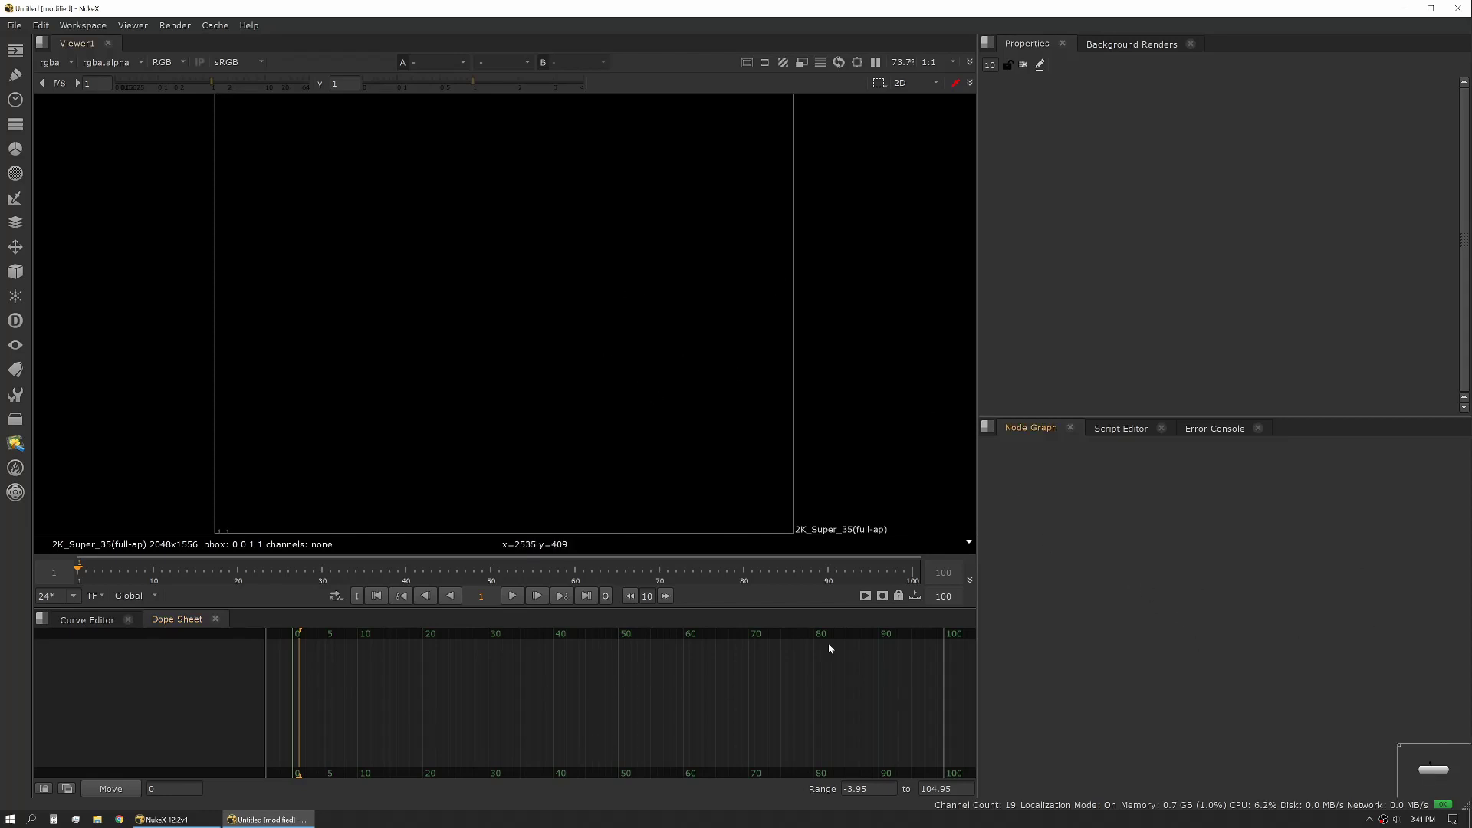
{"action": "key", "text": "f"}
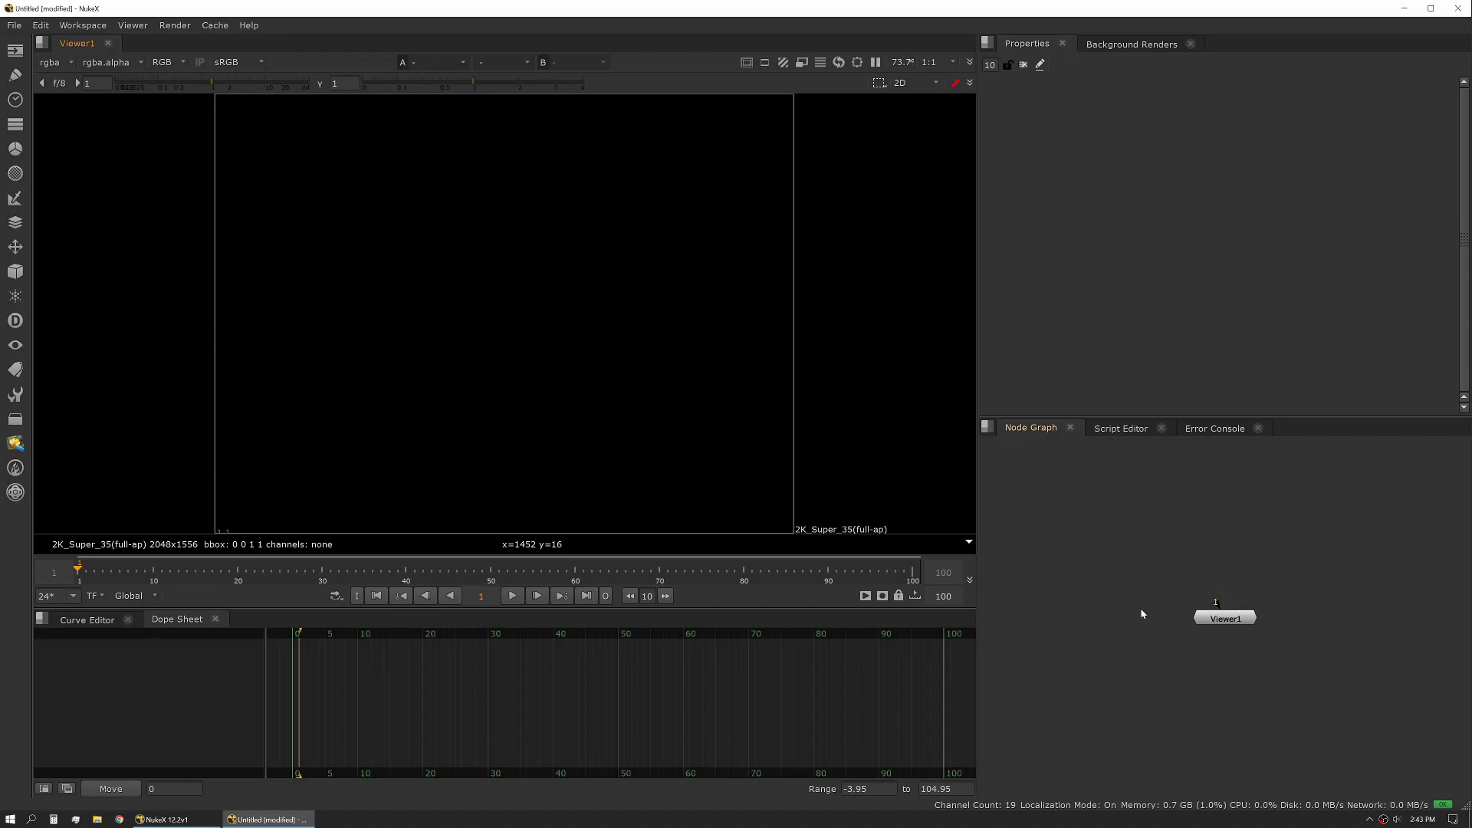
Save the current layout as workspace 'austin small node graph'
{"action": "left_click", "coordinate": [85, 28]}
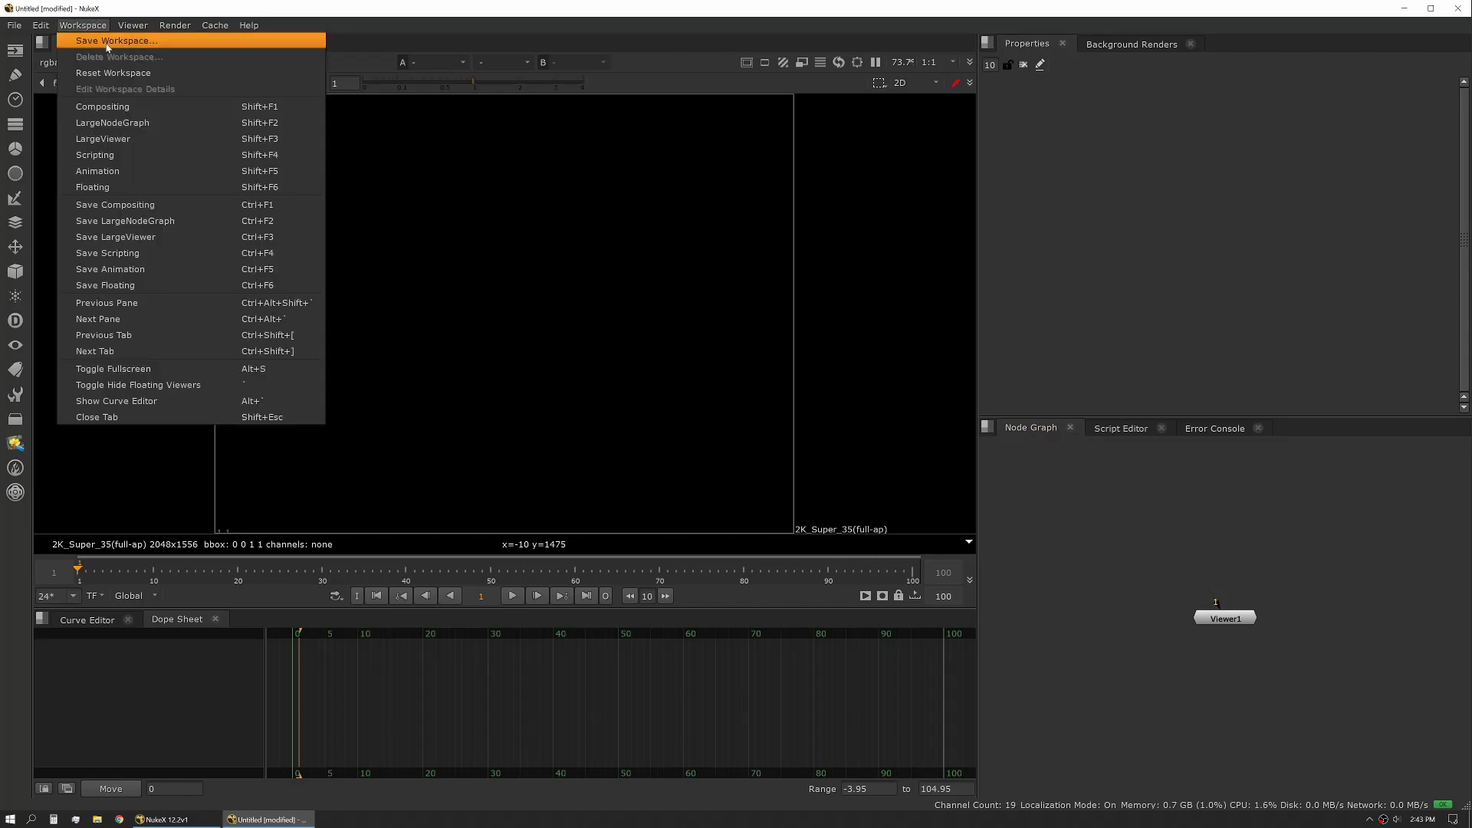
{"action": "left_click", "coordinate": [106, 45]}
{"action": "type", "text": "austin"}
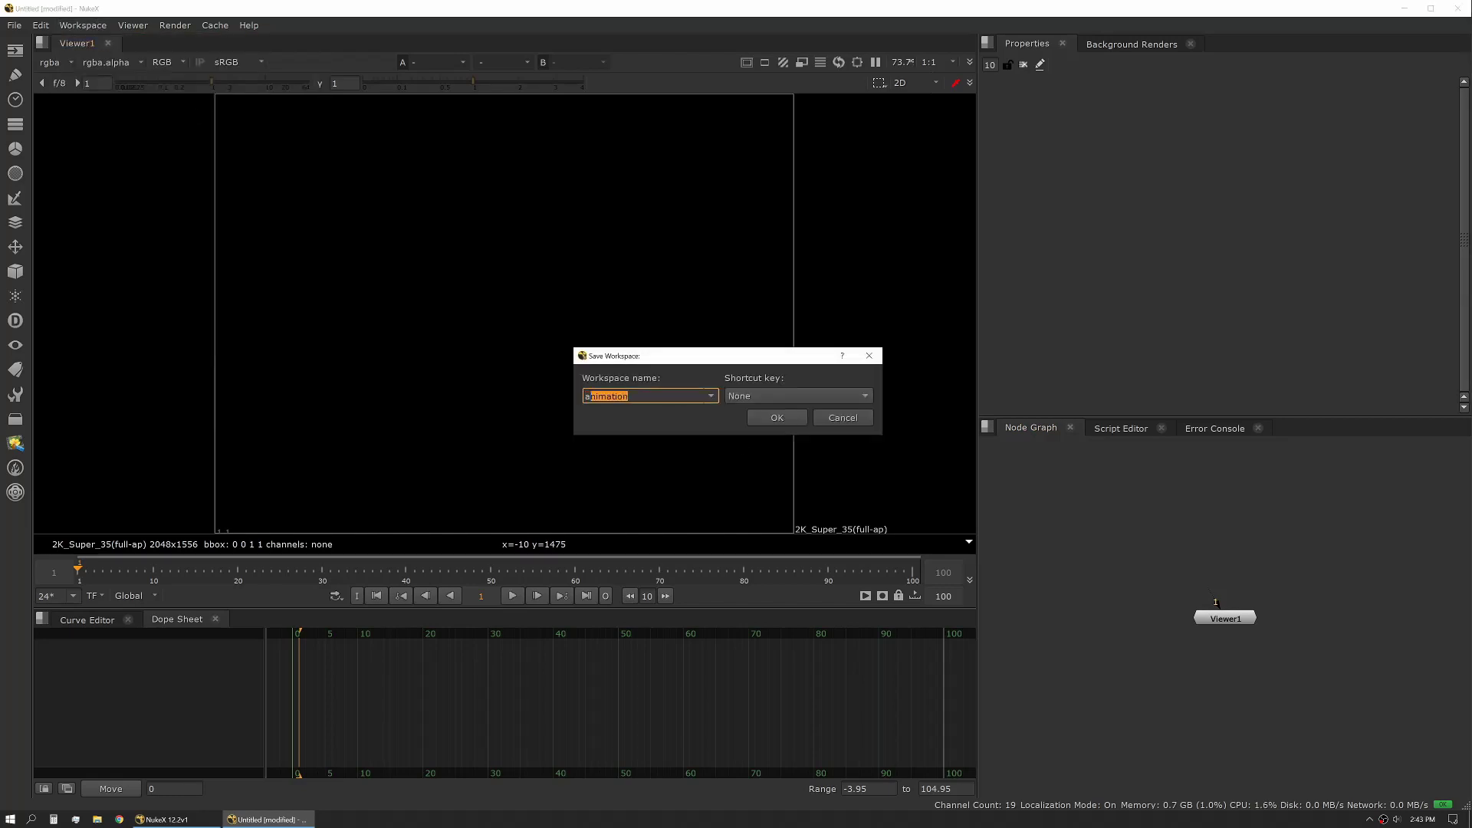
{"action": "type", "text": " small node graph"}
{"action": "left_click", "coordinate": [777, 419]}
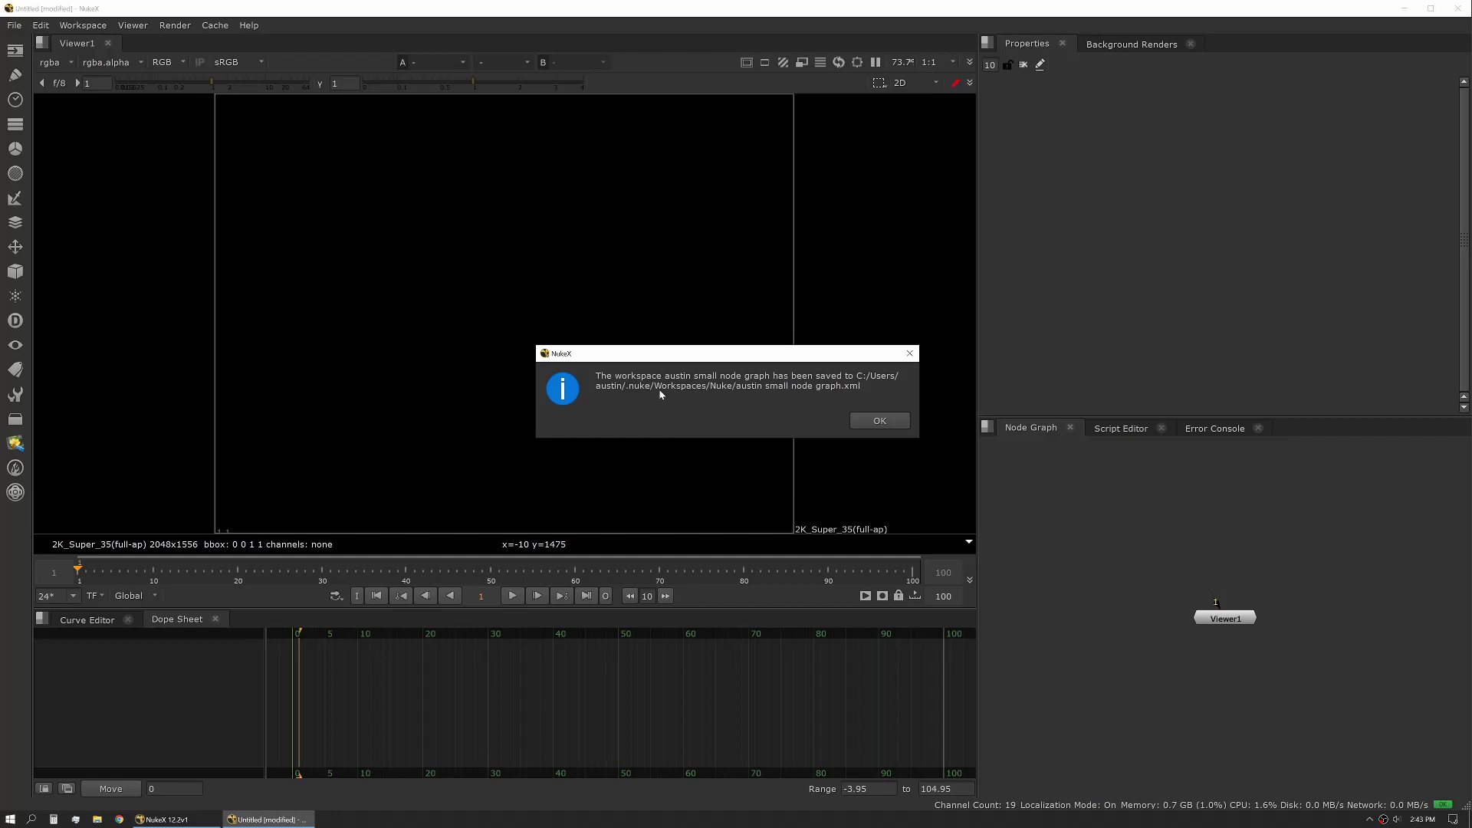
{"action": "left_click", "coordinate": [880, 421]}
Switch to the LargeNodeGraph workspace, then reload 'austin small node graph'
{"action": "left_click", "coordinate": [83, 25]}
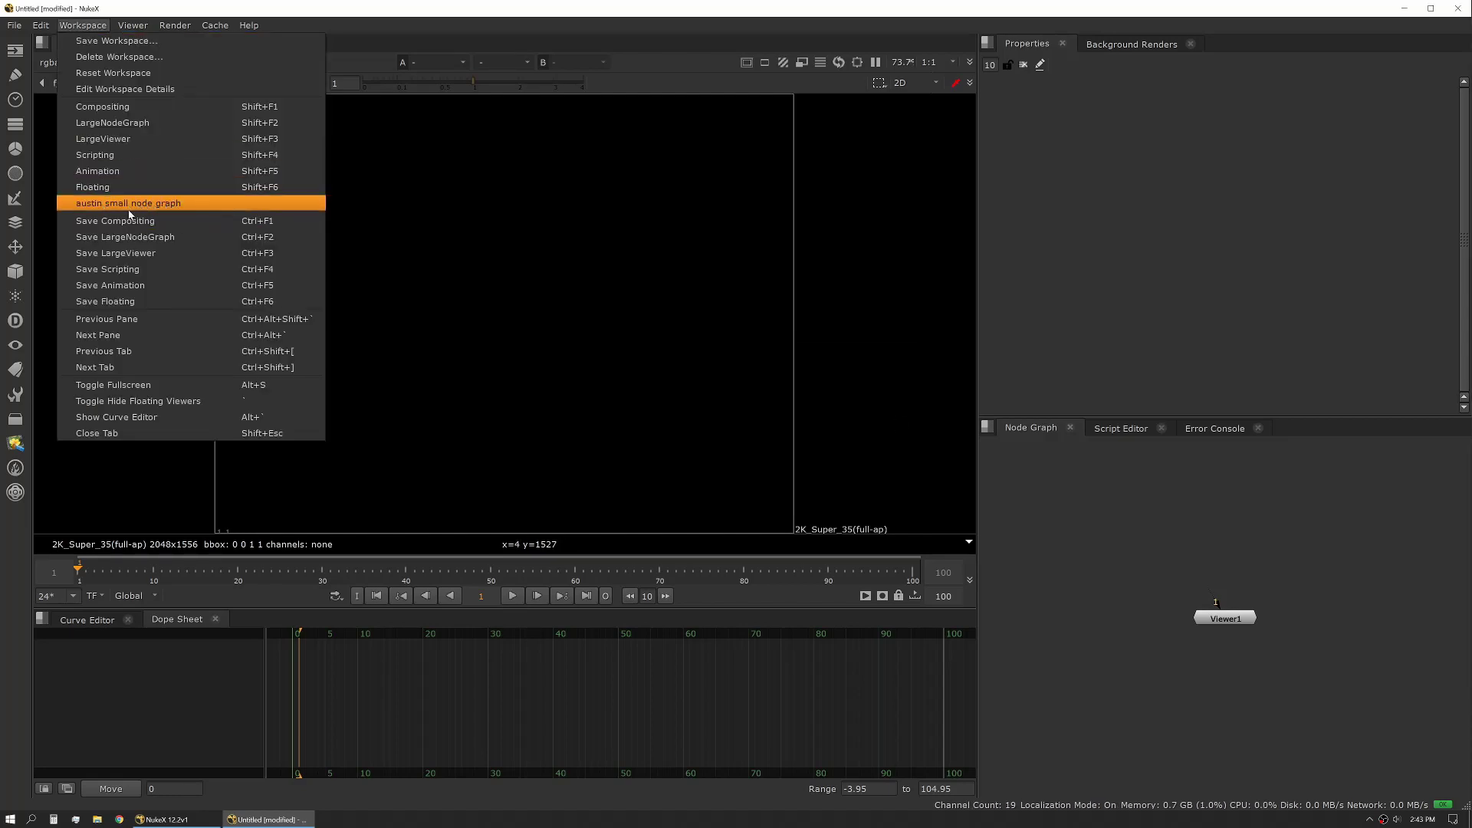
{"action": "left_click", "coordinate": [126, 123]}
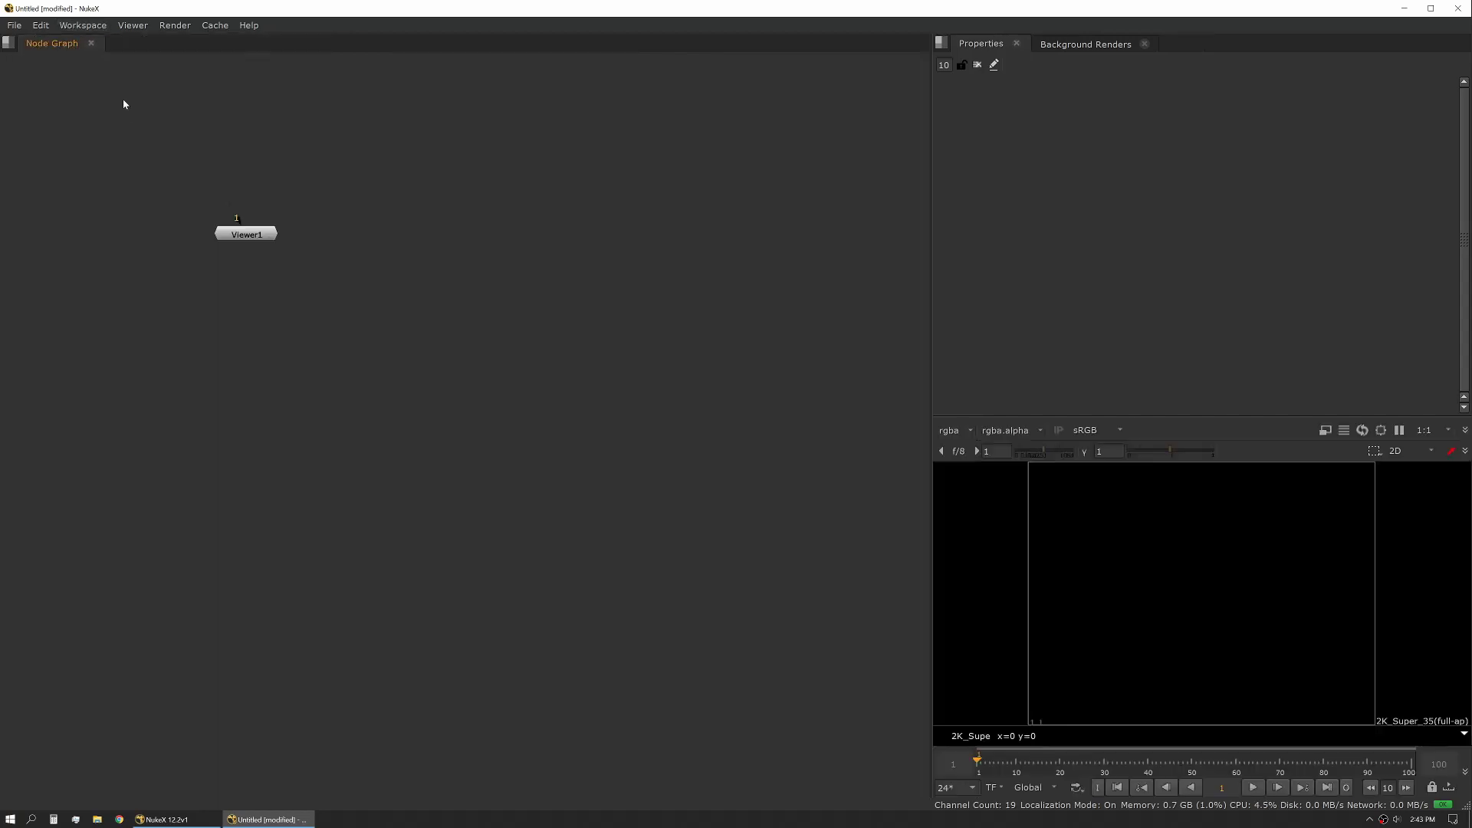
{"action": "left_click", "coordinate": [83, 25]}
{"action": "left_click", "coordinate": [151, 206]}
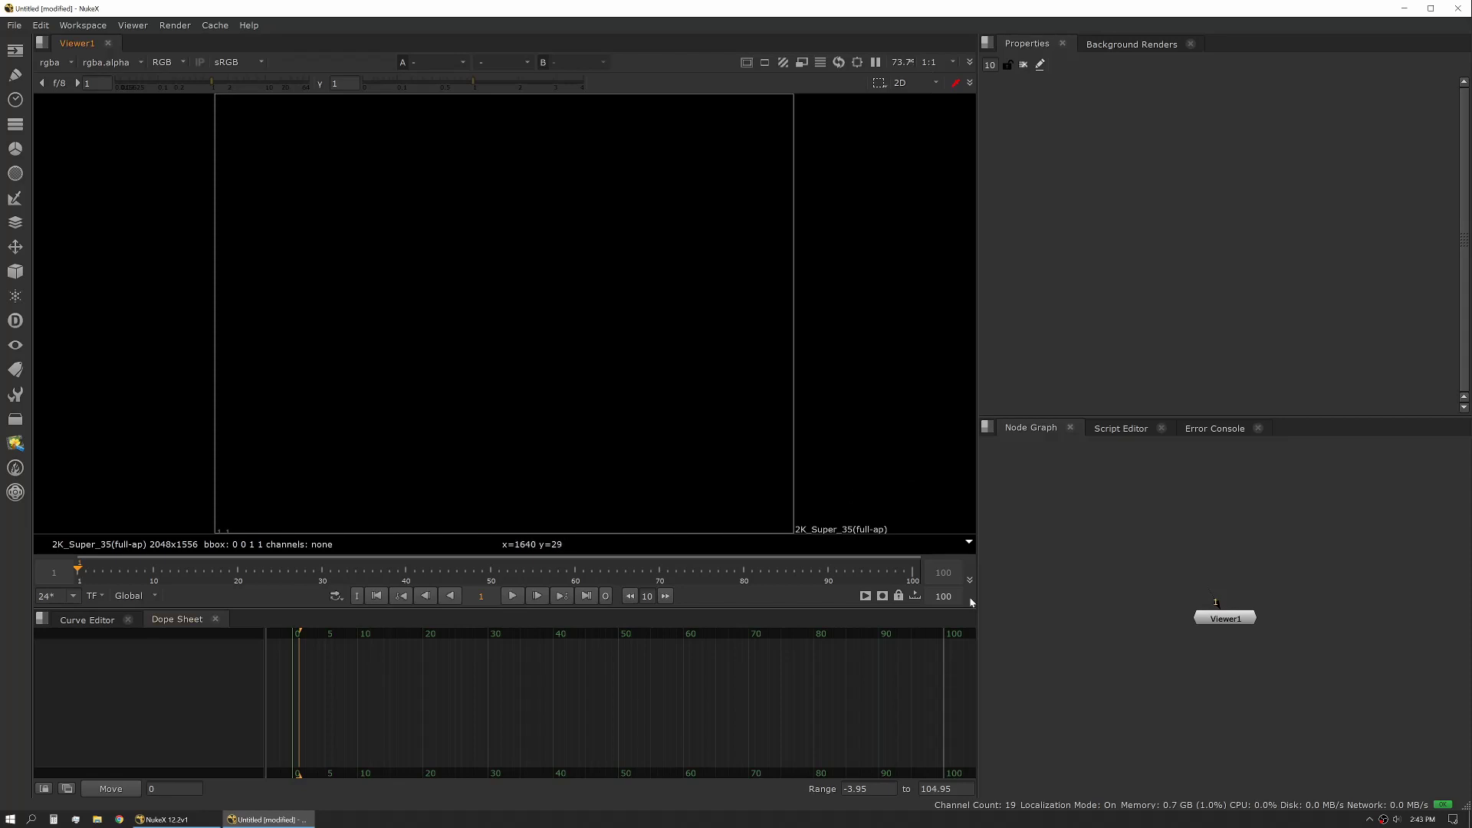
Create a second viewer, Viewer2, via Windows > New Viewer
{"action": "left_click", "coordinate": [42, 45]}
{"action": "left_click", "coordinate": [330, 220]}
{"action": "left_click", "coordinate": [42, 43]}
{"action": "mouse_move", "coordinate": [115, 191]}
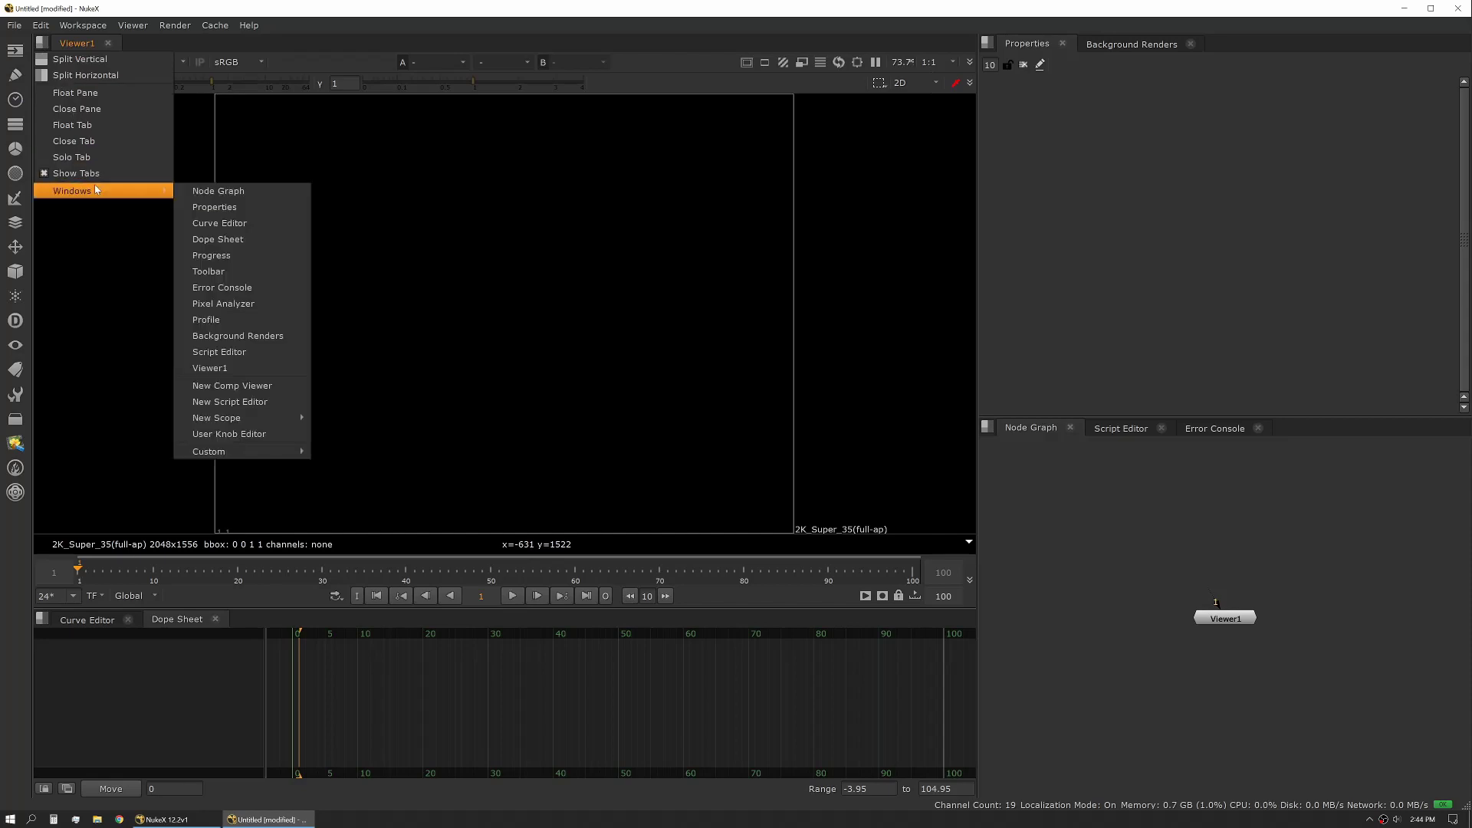
{"action": "left_click", "coordinate": [284, 388]}
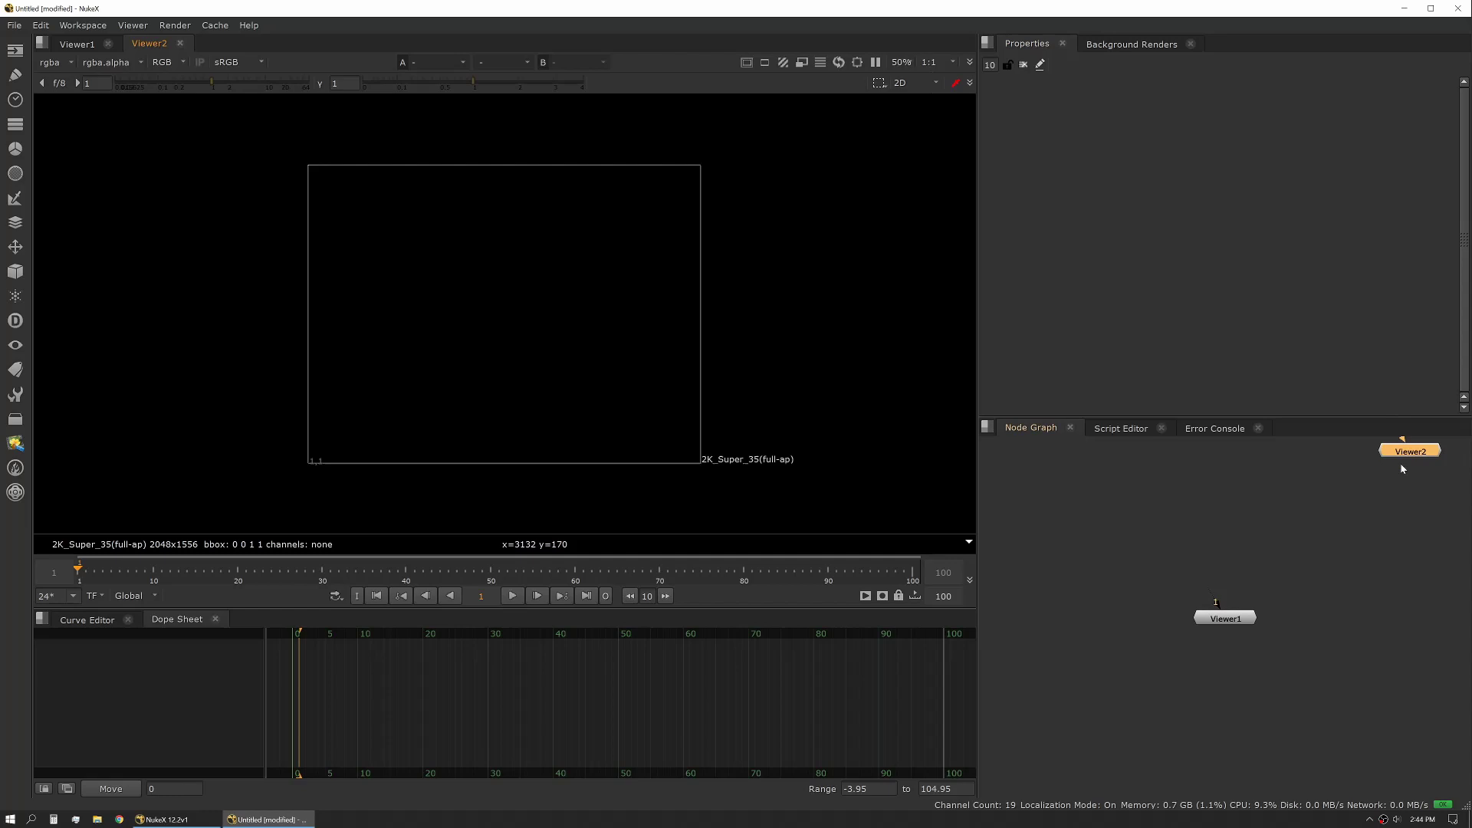
Arrange Viewer1 and Viewer2 side by side, toggle their viewer tabs, and show the Curve Editor
{"action": "left_click_drag", "start_coordinate": [1412, 458], "coordinate": [1388, 628]}
{"action": "left_click_drag", "start_coordinate": [1224, 622], "coordinate": [1172, 654]}
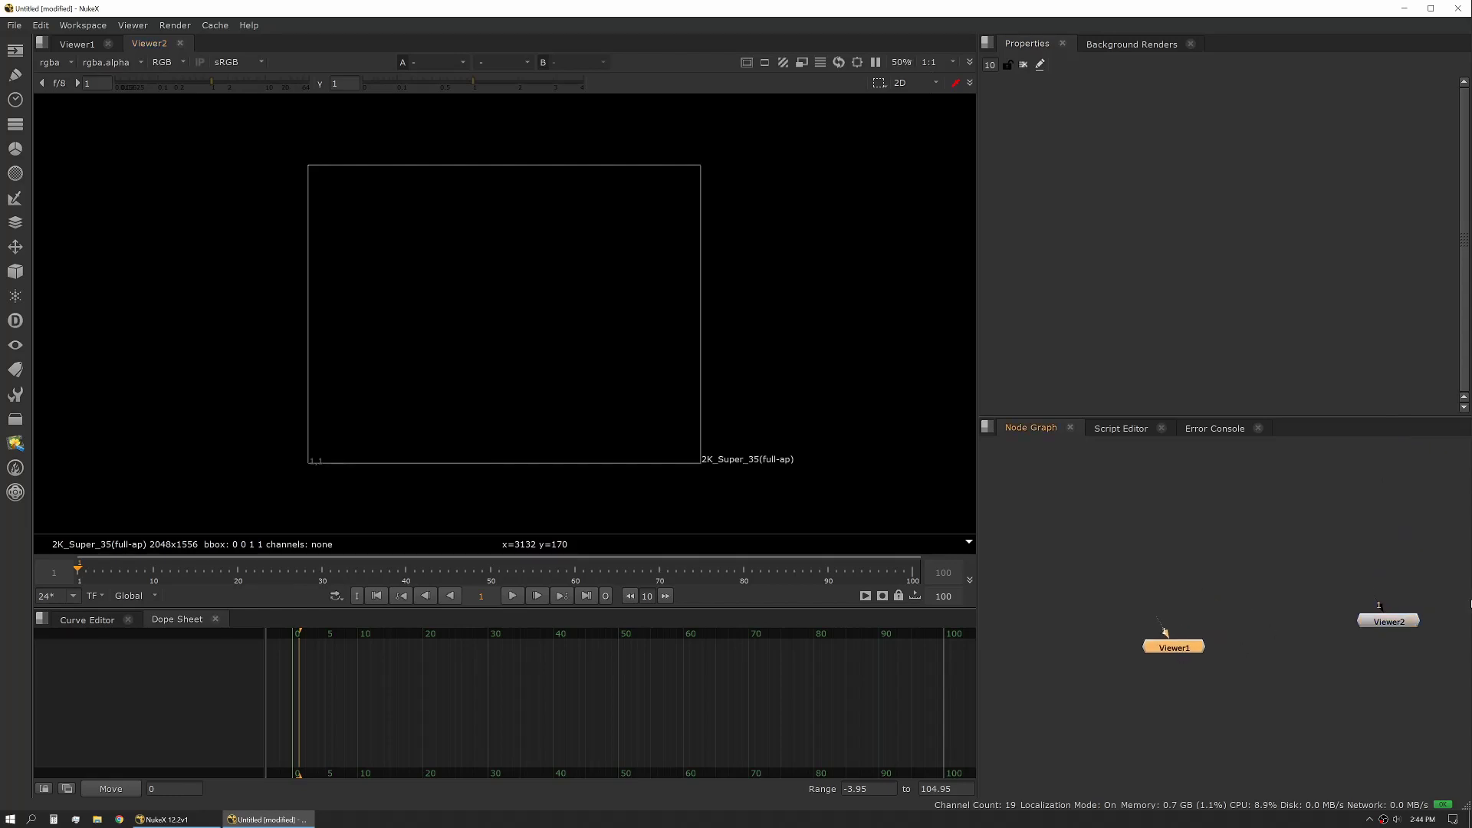
{"action": "left_click_drag", "start_coordinate": [1391, 627], "coordinate": [1308, 663]}
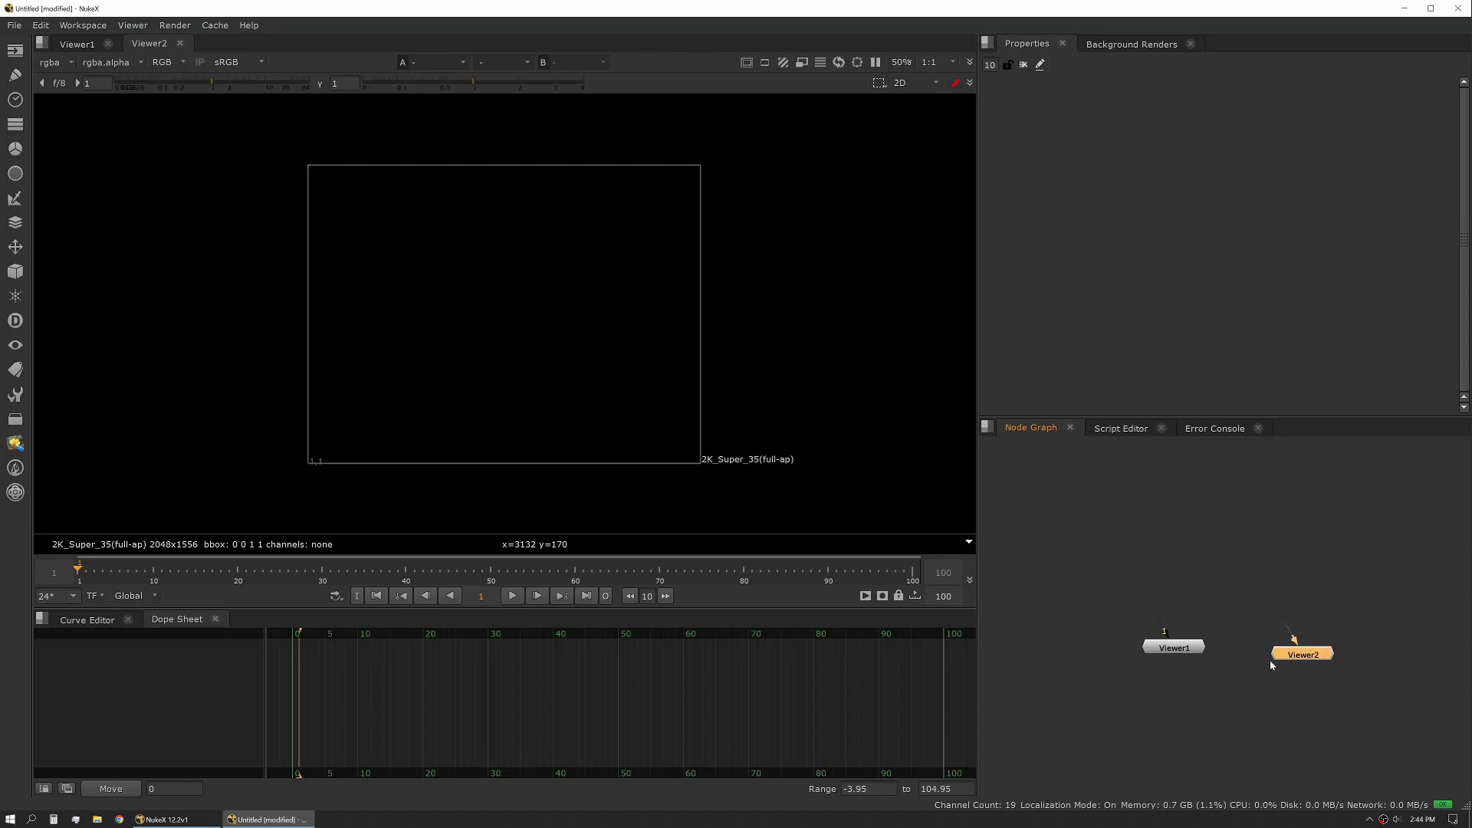
{"action": "left_click", "coordinate": [78, 44]}
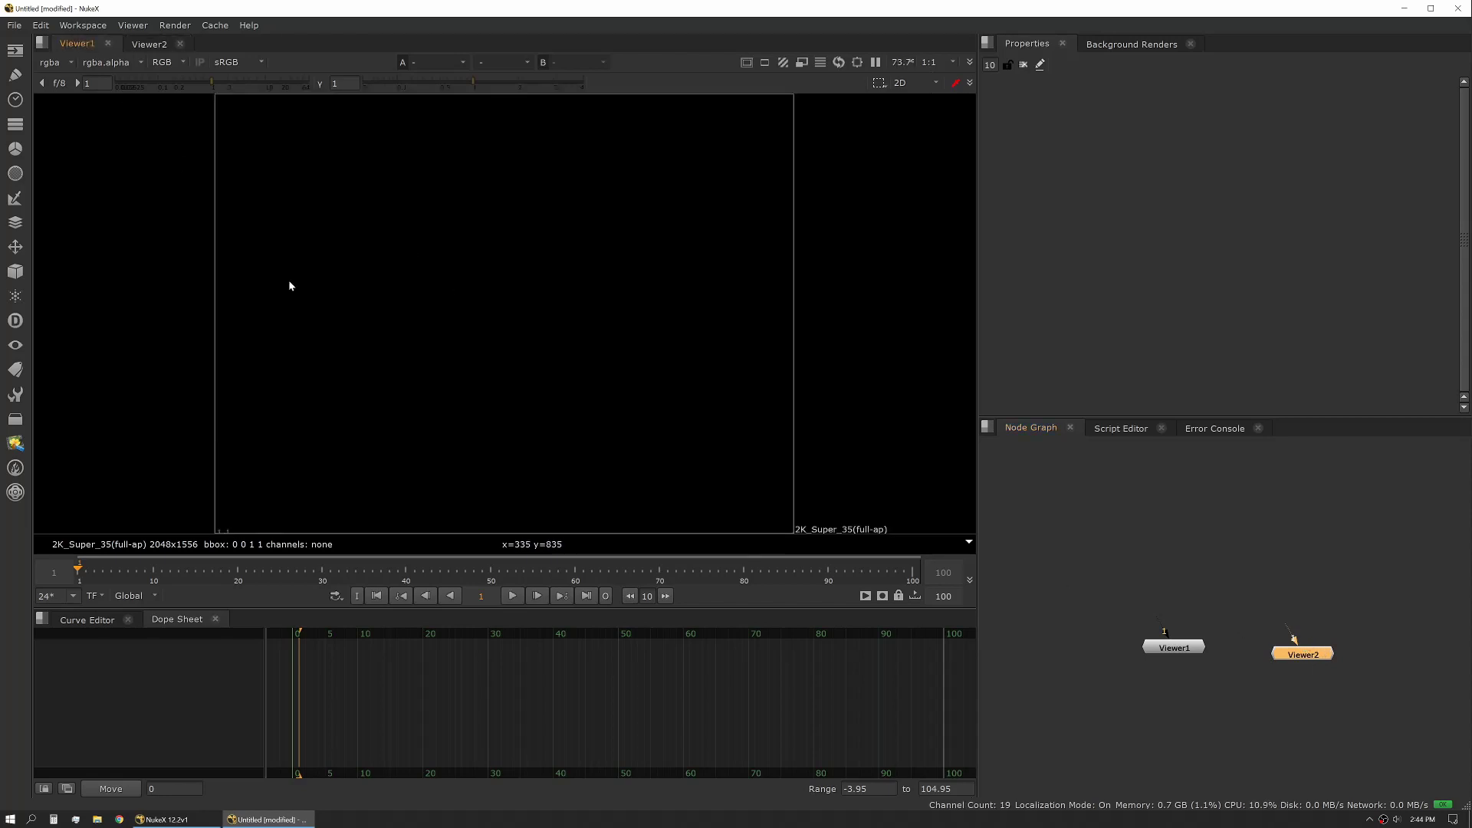
{"action": "left_click", "coordinate": [146, 43]}
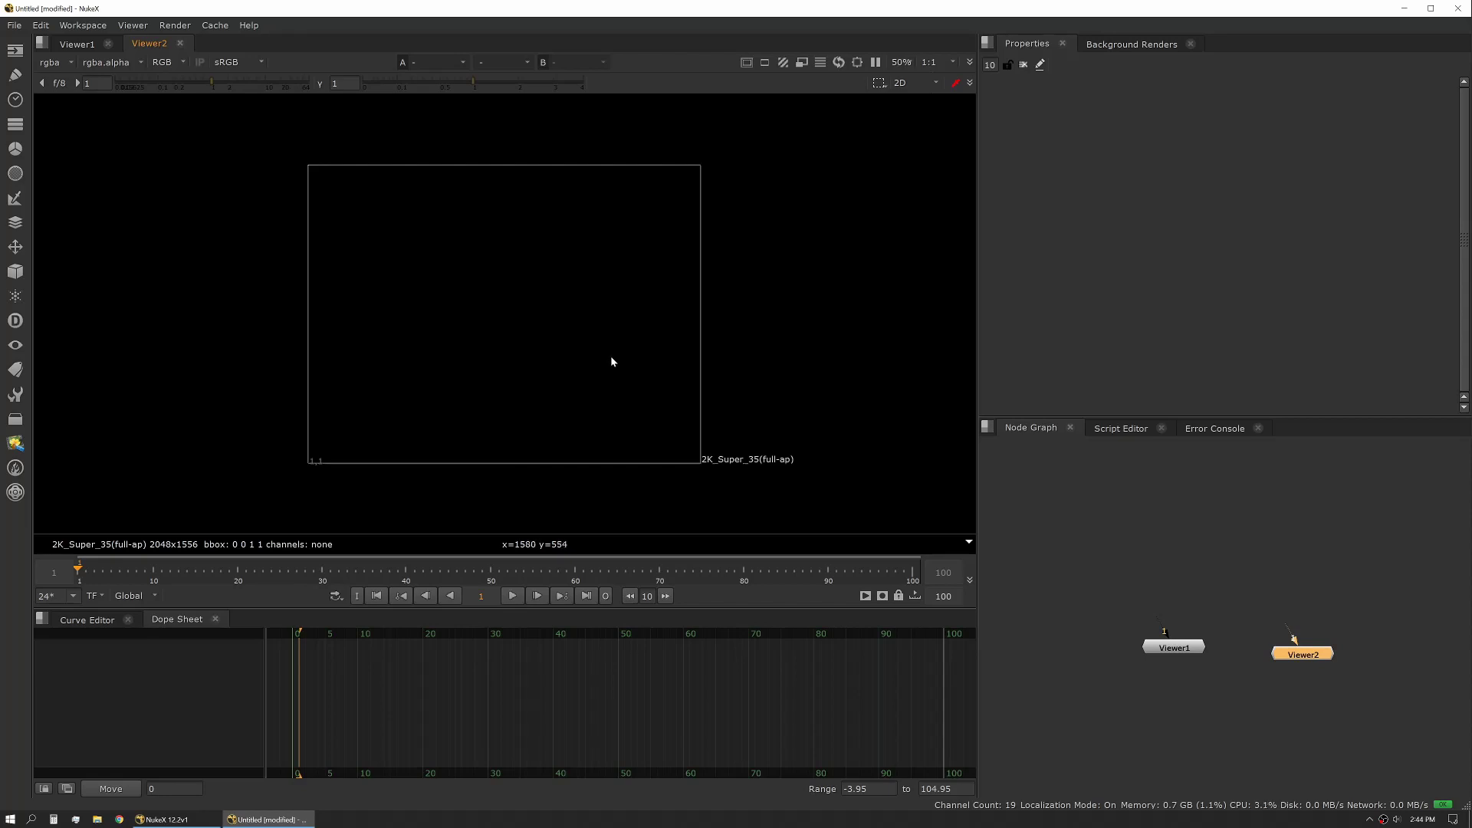
{"action": "left_click", "coordinate": [90, 619]}
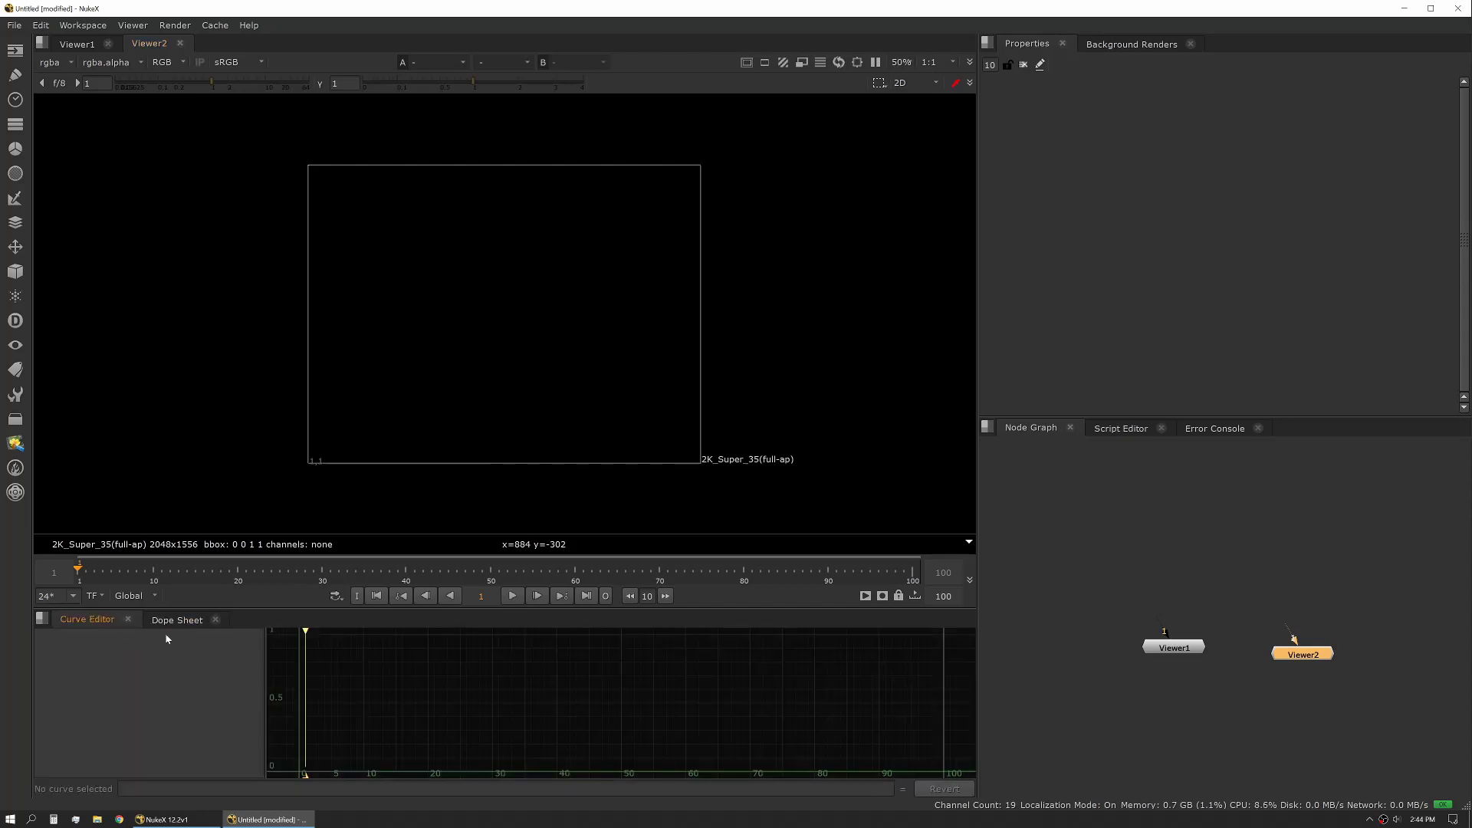